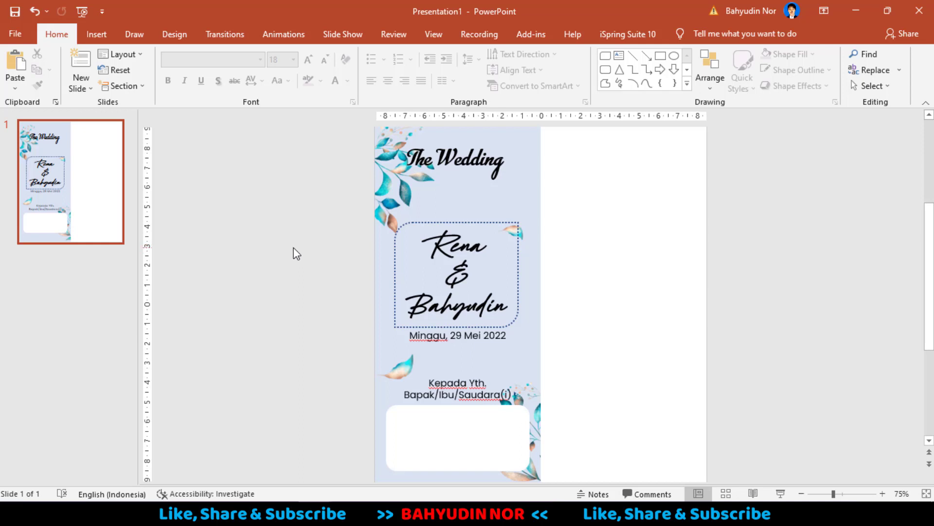
Select every object on the invitation card and group them into one object.
scroll(293, 242, "down", 2, "ctrl")
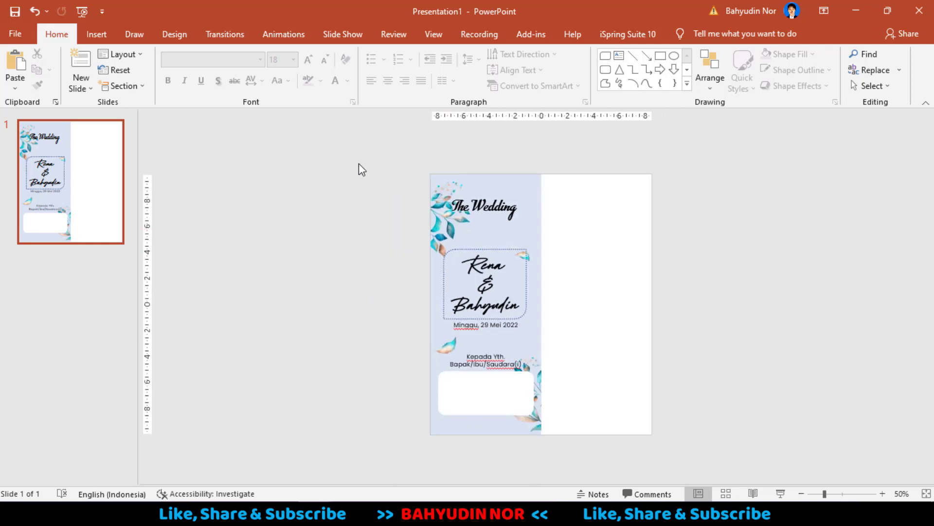
left_click_drag(516, 484, 599, 483)
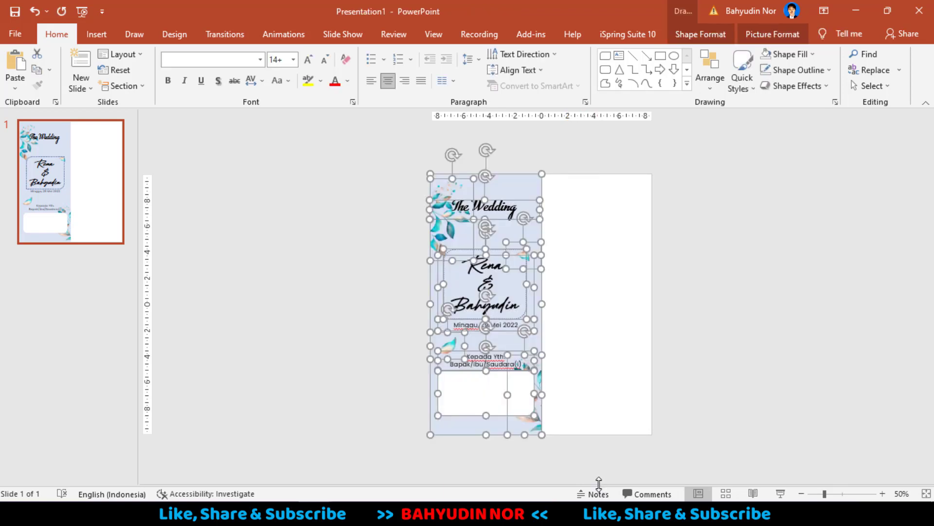
key("ctrl+g")
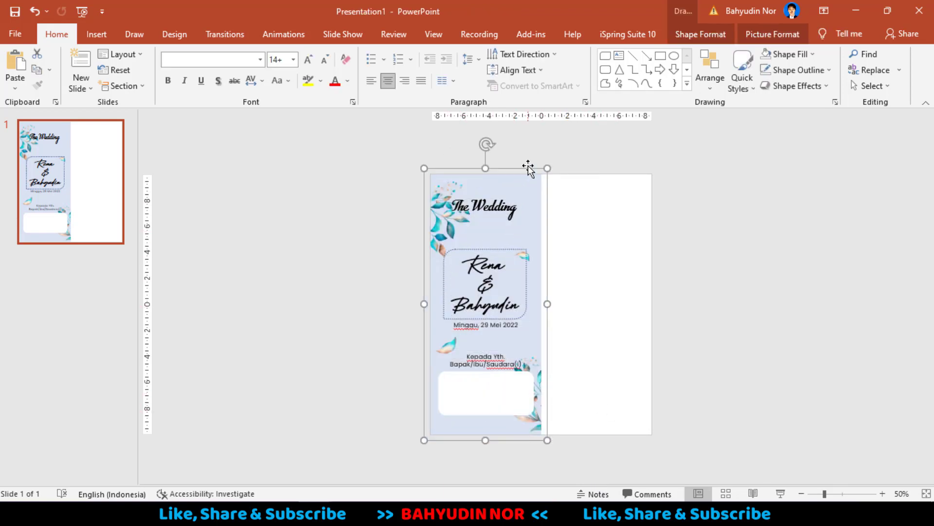
Copy the light-blue background rectangle from inside the group.
left_click(526, 185)
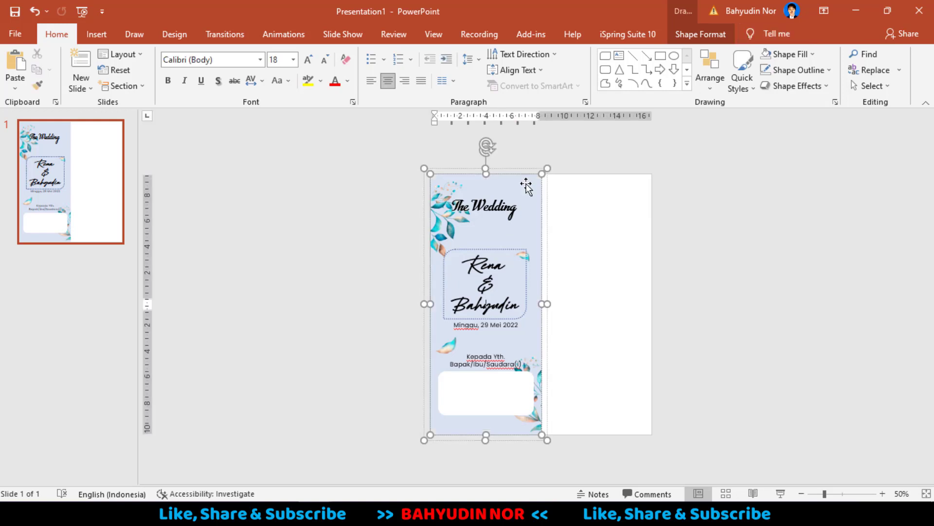
left_click(501, 188)
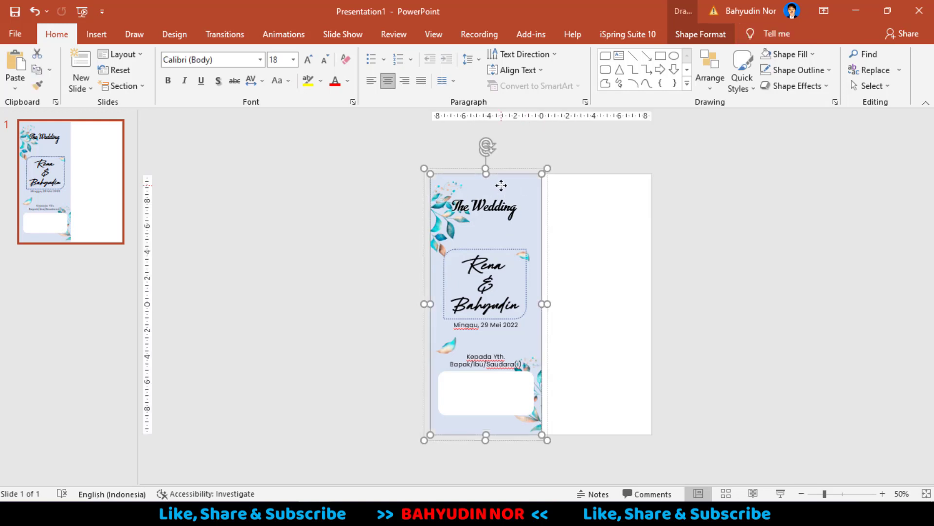
key("ctrl+c")
left_click(372, 224)
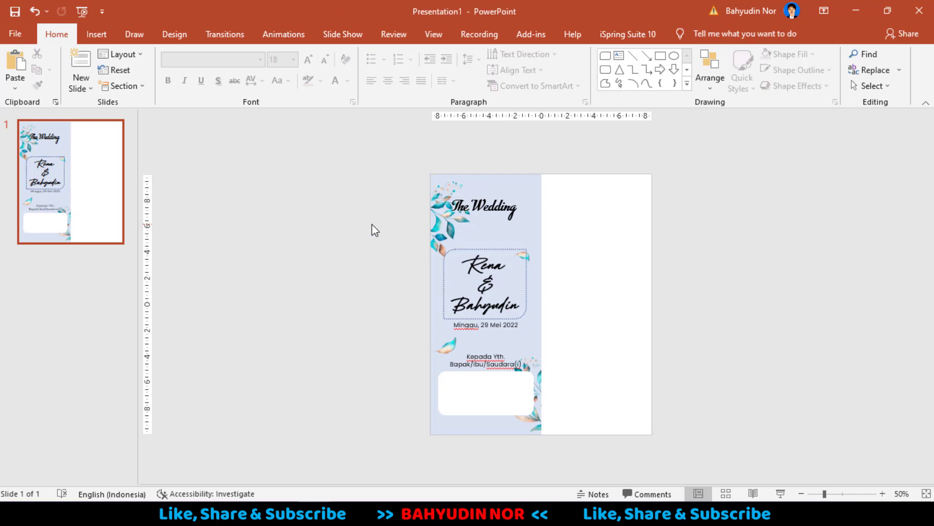
Paste the light-blue rectangle and butt it against the card's right edge as a second panel.
key("ctrl+v")
left_click_drag(453, 276, 575, 266)
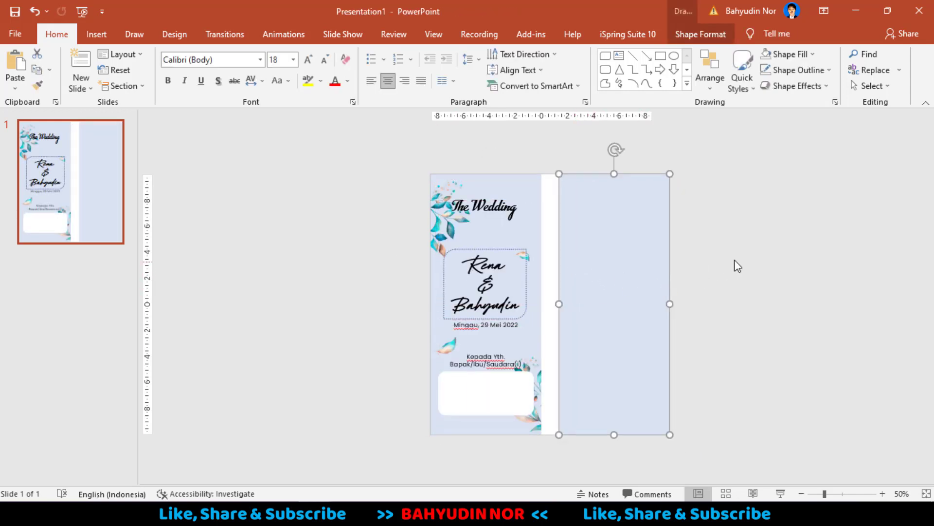
scroll(734, 265, "up", 5, "ctrl")
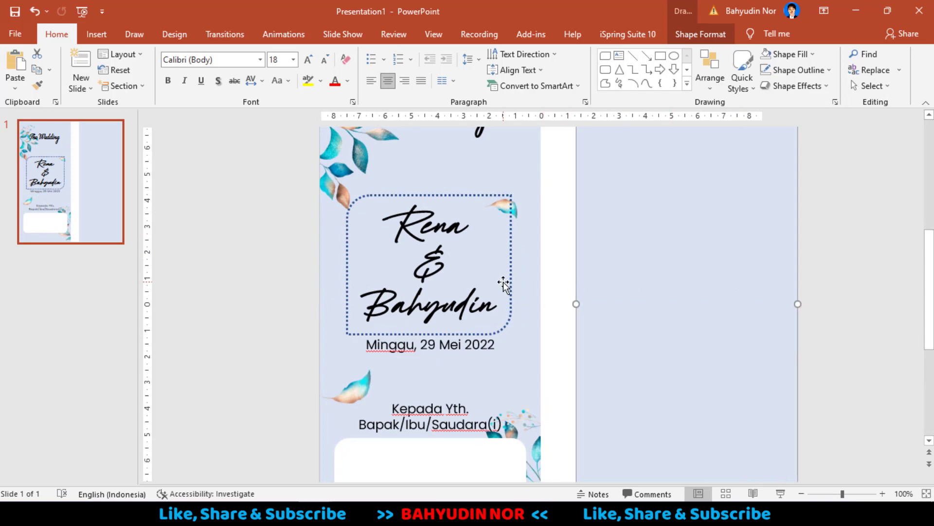
left_click_drag(523, 273, 505, 273)
left_click_drag(637, 286, 675, 302)
scroll(283, 353, "down", 3, "ctrl")
left_click(285, 360)
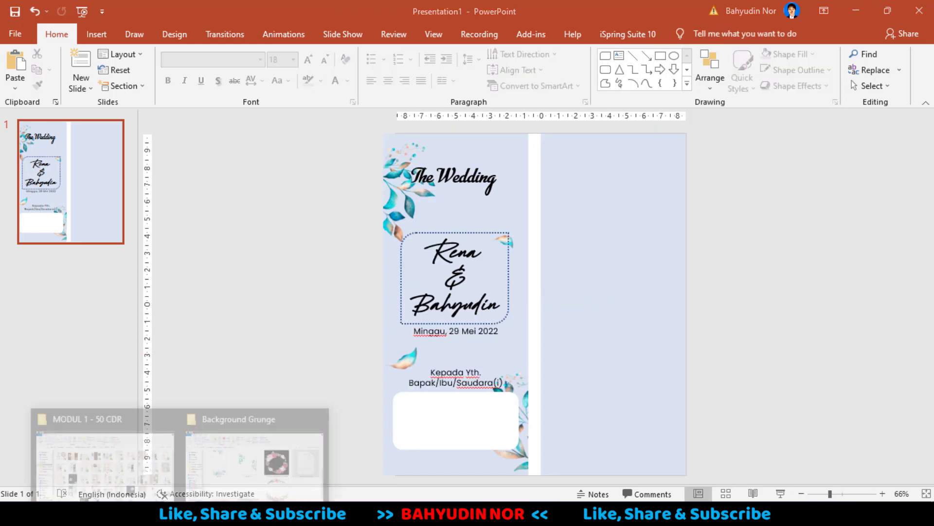
Copy the 18261677 leaf image from the Background Grunge folder and paste it into the presentation.
left_click(253, 450)
left_click(447, 246)
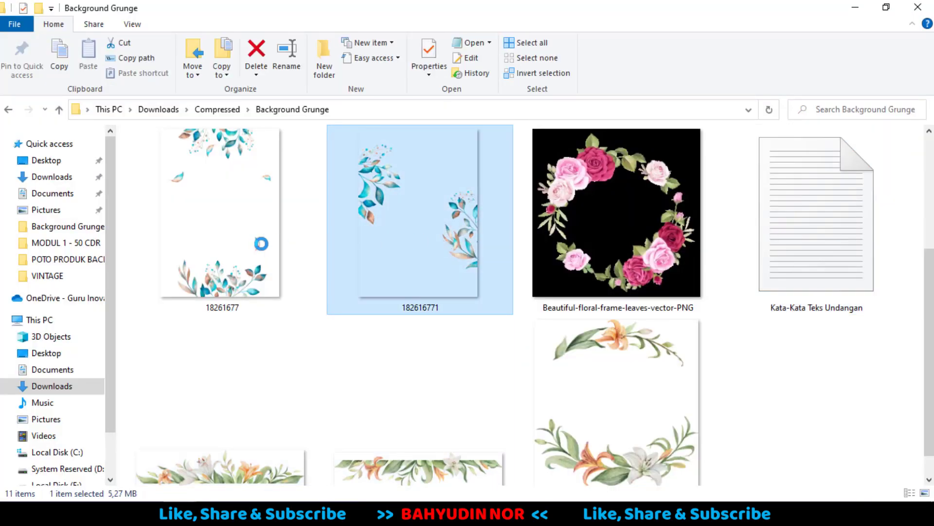
left_click(251, 269)
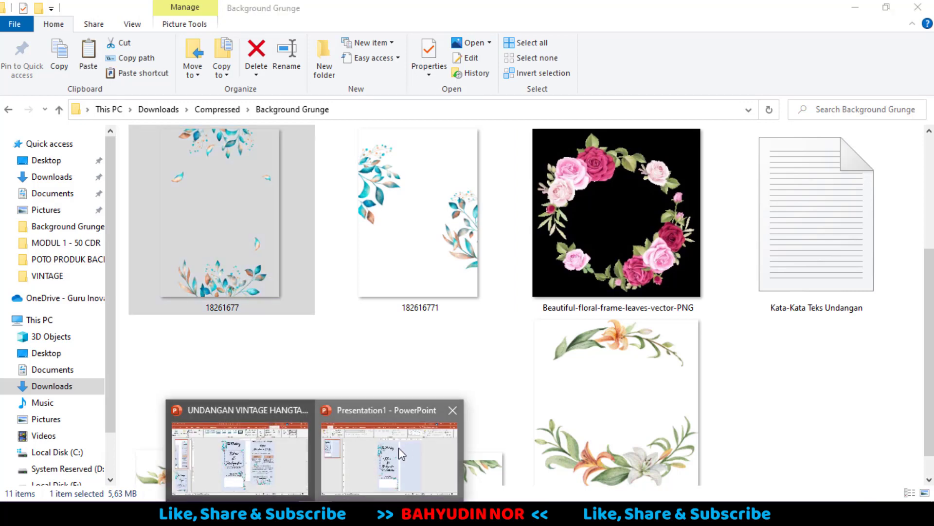
left_click(398, 447)
key("ctrl+v")
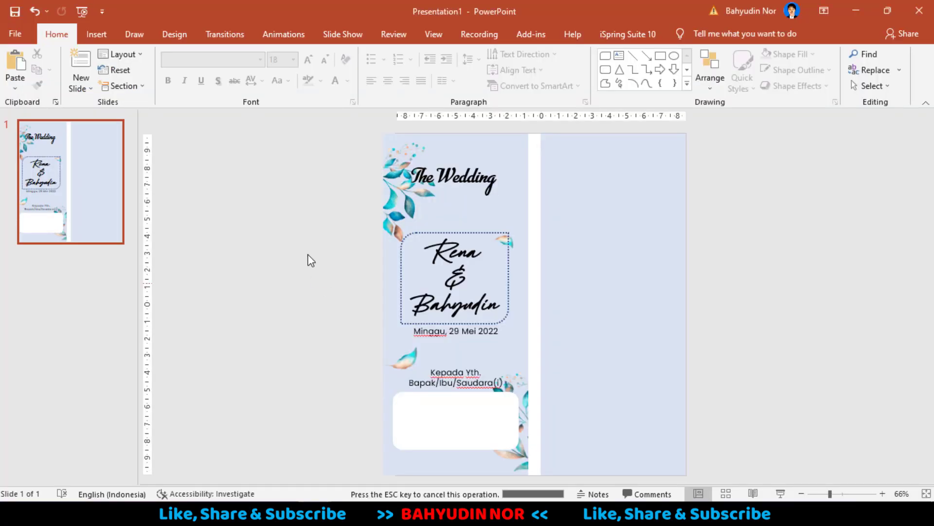
Position and resize the leaf picture on the right panel, cropping its sides to the panel width.
left_click_drag(529, 197, 672, 223)
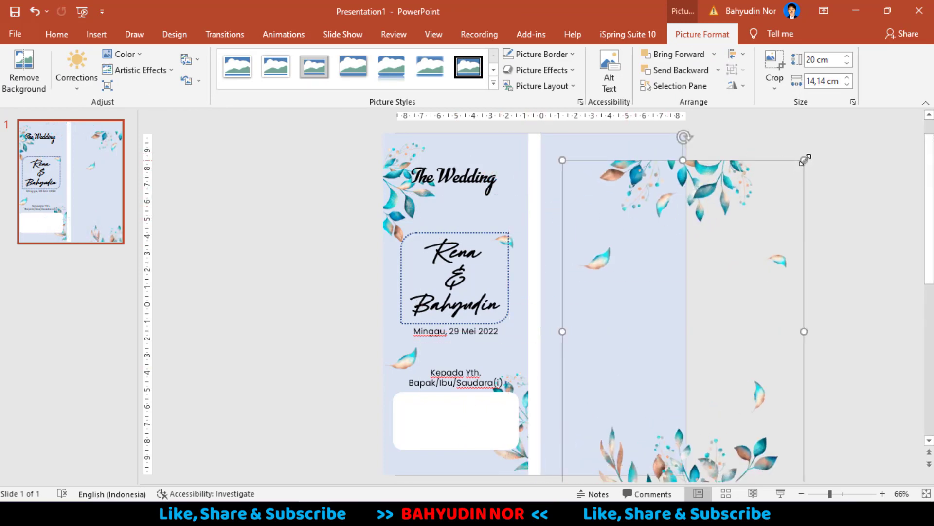
left_click_drag(805, 160, 774, 202)
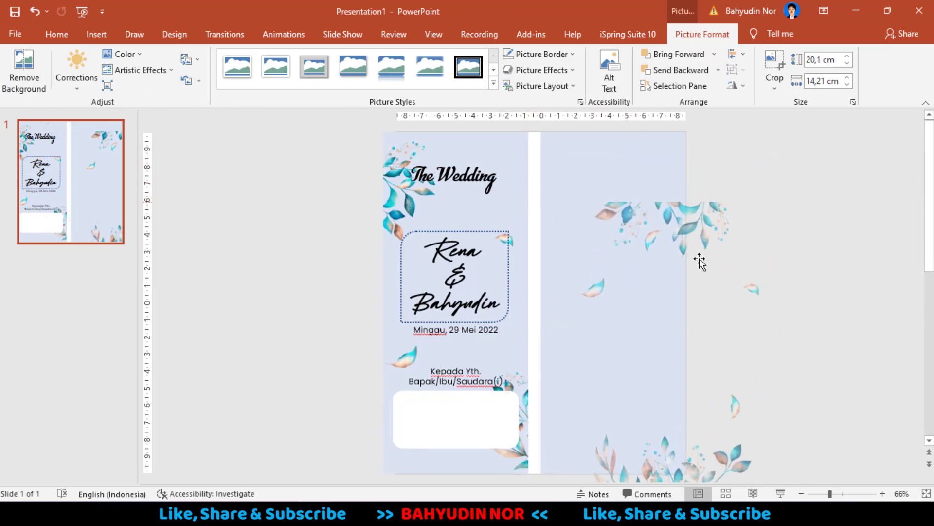
left_click_drag(699, 261, 630, 203)
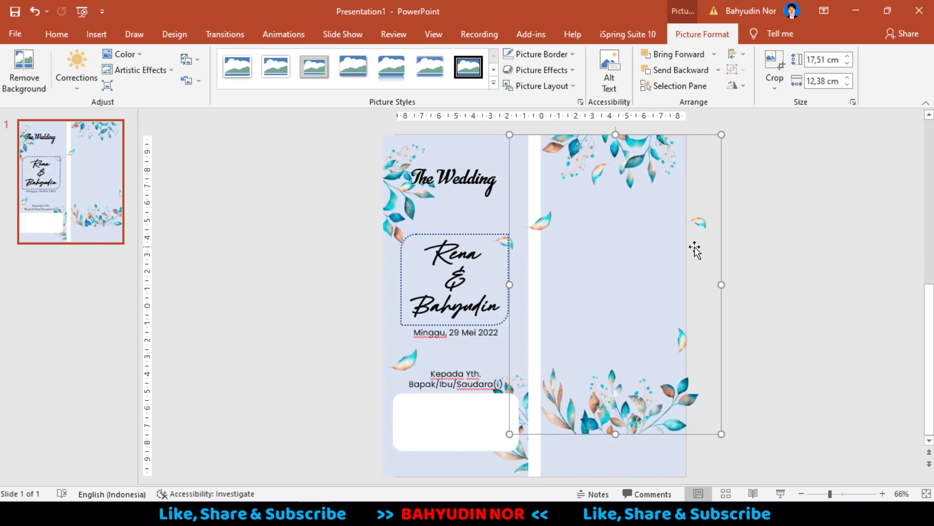
left_click(775, 63)
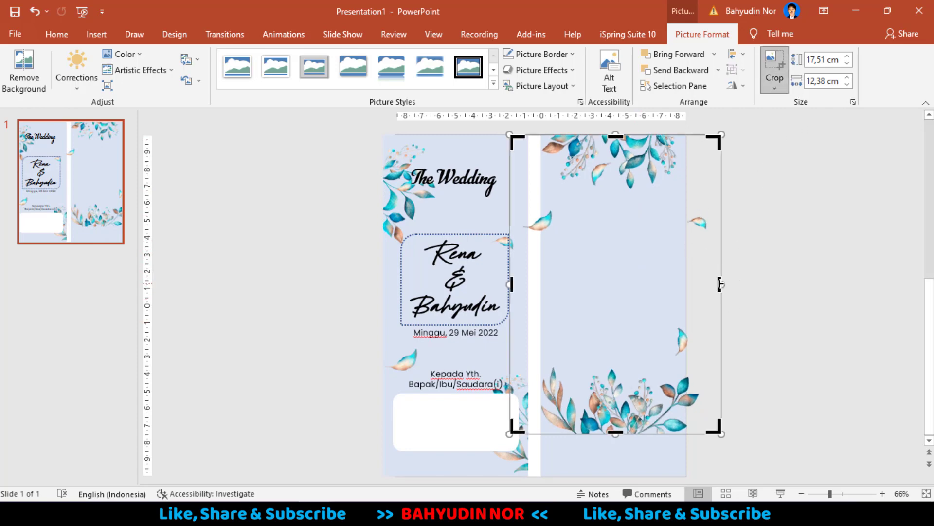
left_click_drag(720, 284, 683, 287)
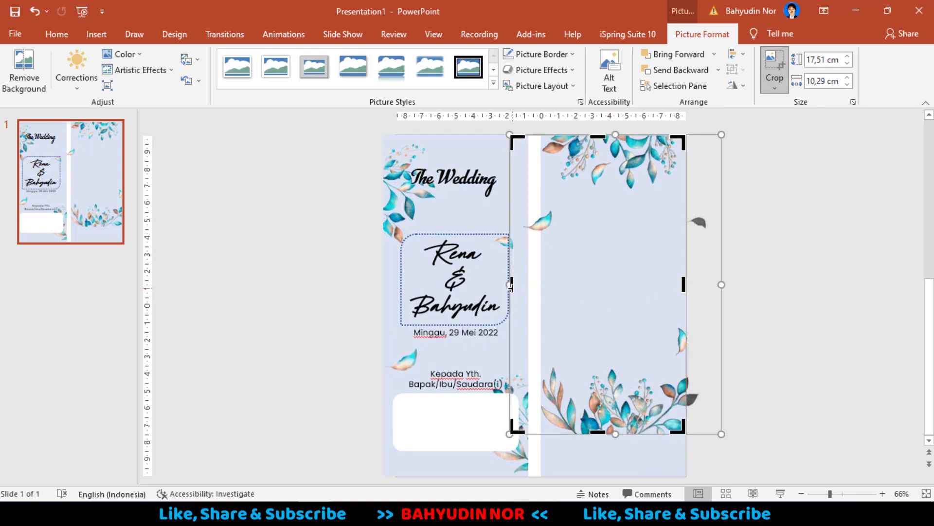
left_click_drag(510, 286, 535, 288)
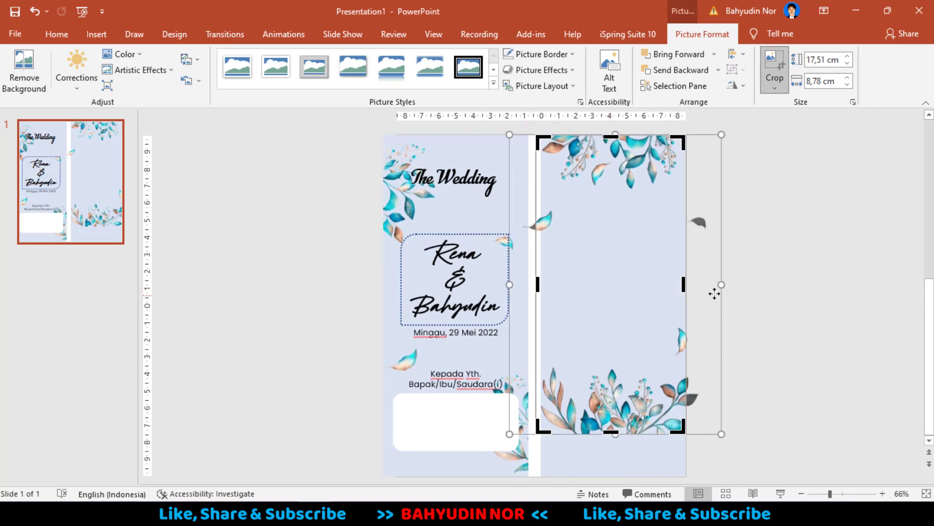
left_click(725, 292)
Duplicate the leaf picture aside, crop the original to a top strip along the panel's top edge.
left_click(617, 179)
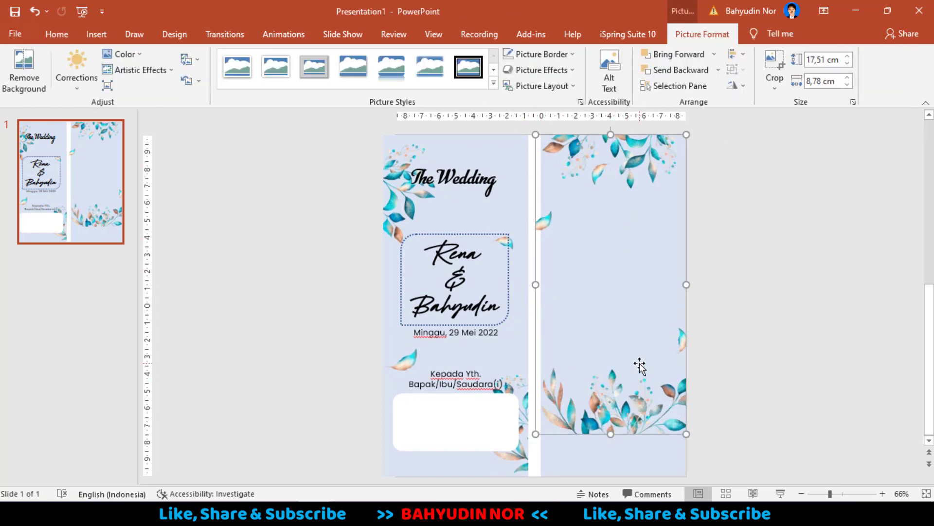
mouse_move(631, 149)
left_mouse_down()
mouse_move(720, 224)
mouse_move(830, 178)
left_mouse_up()
left_click(650, 205)
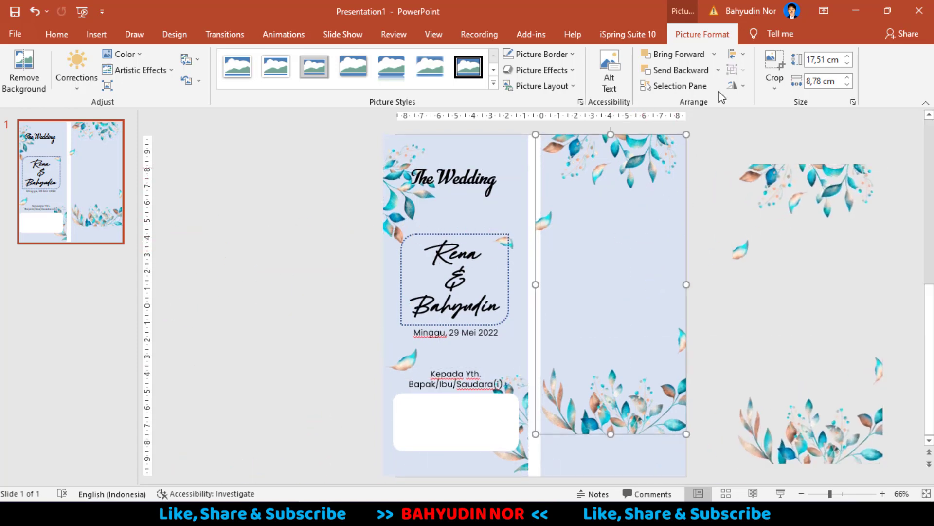
left_click(773, 60)
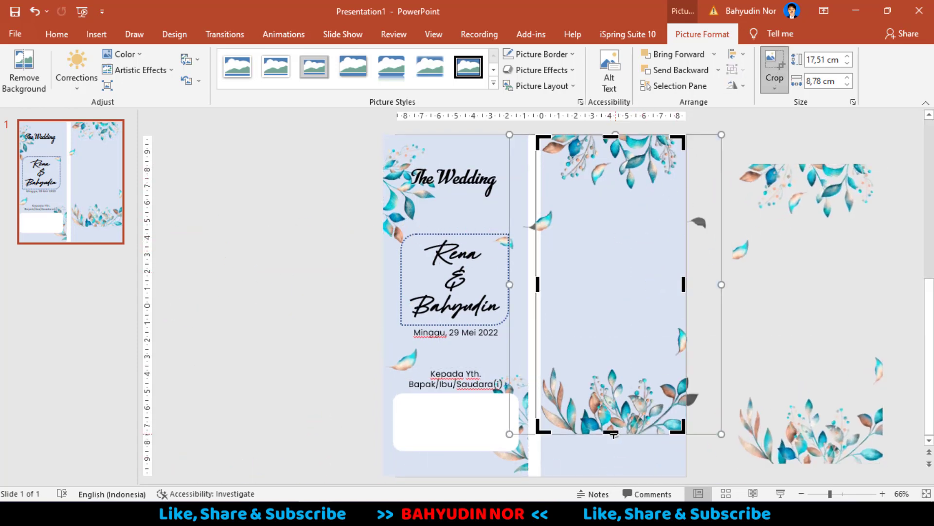
left_click(613, 401)
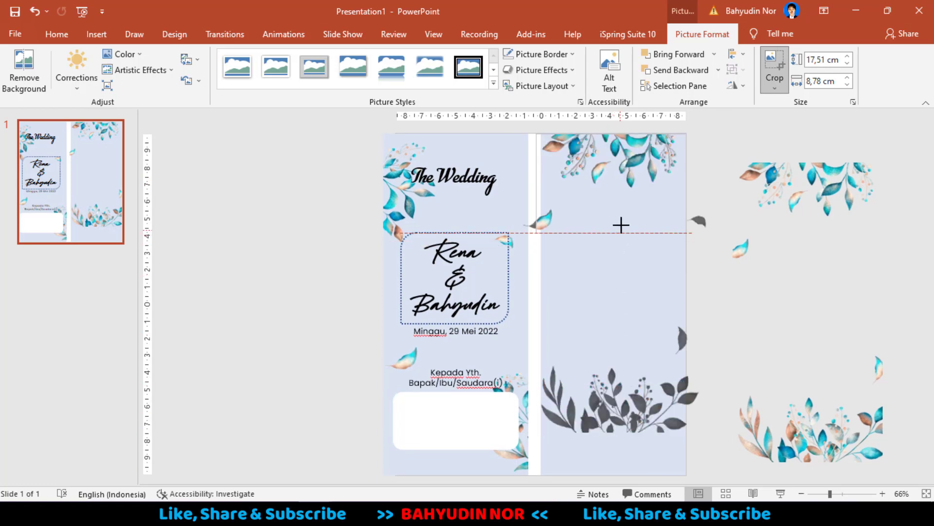
left_click_drag(613, 401, 624, 194)
left_click(372, 225)
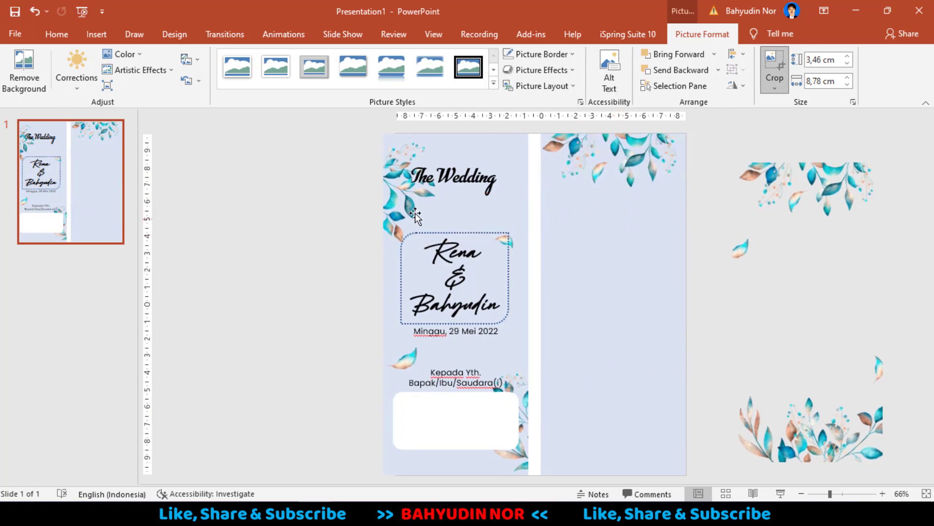
left_click(540, 197)
left_click_drag(538, 195, 542, 181)
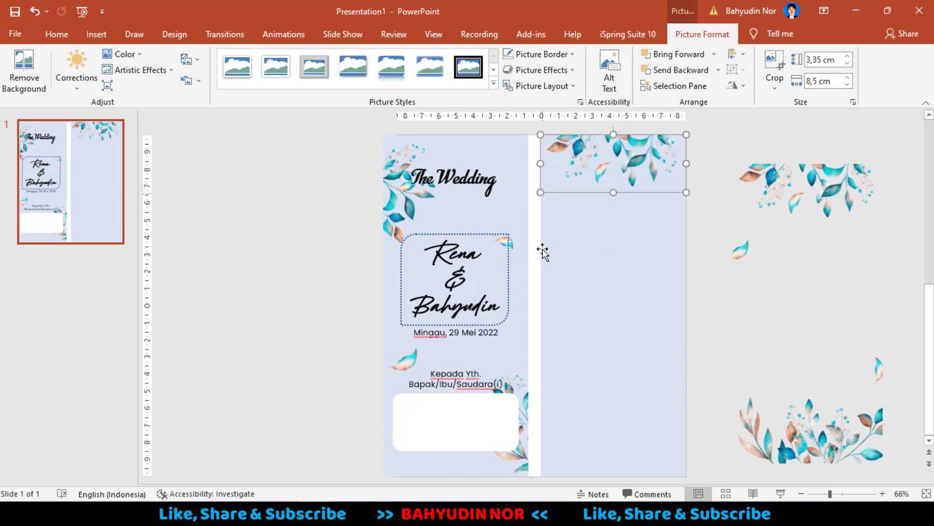
left_click_drag(845, 182, 316, 188)
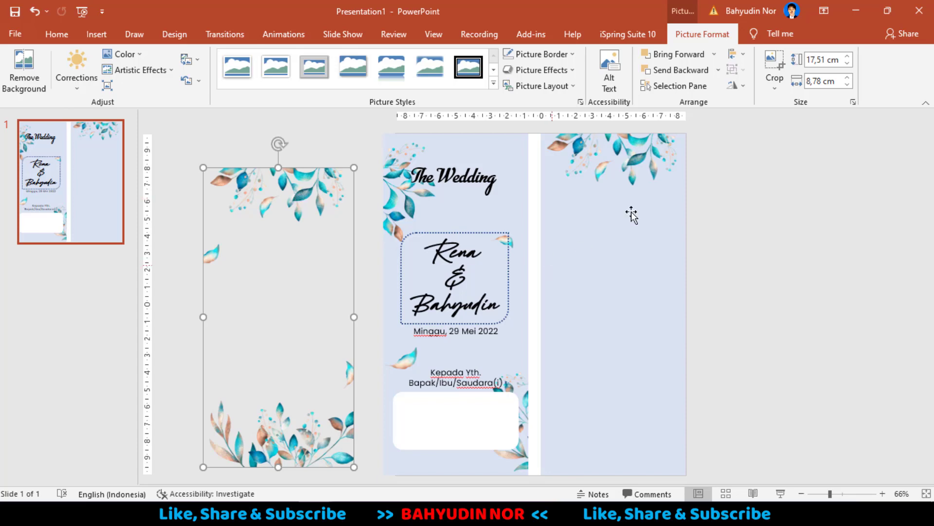
Crop the spare leaf copy down to its bottom leaf cluster.
left_click(774, 63)
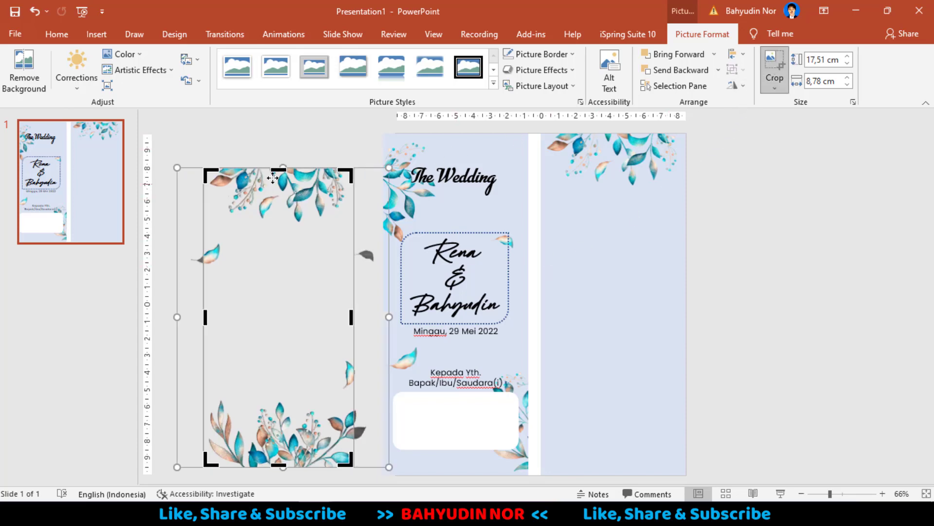
left_click_drag(284, 168, 285, 392)
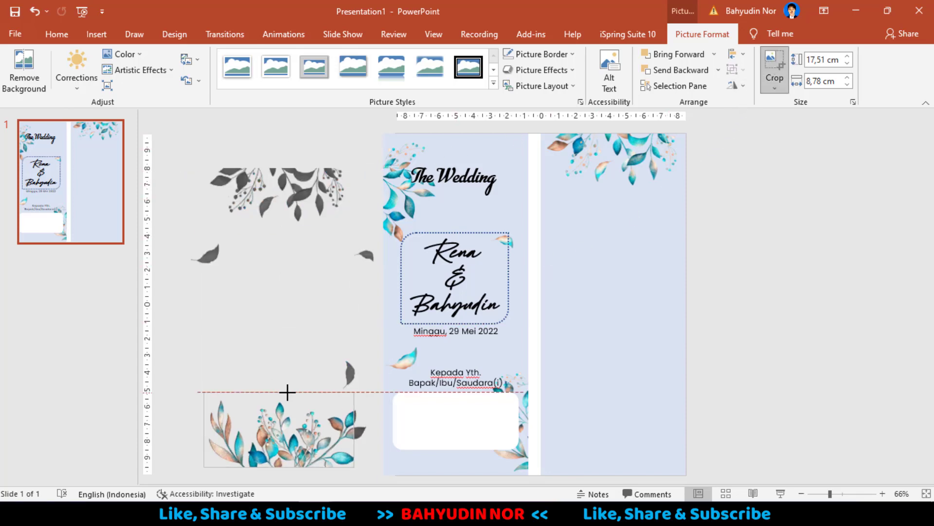
left_click_drag(299, 396, 303, 396)
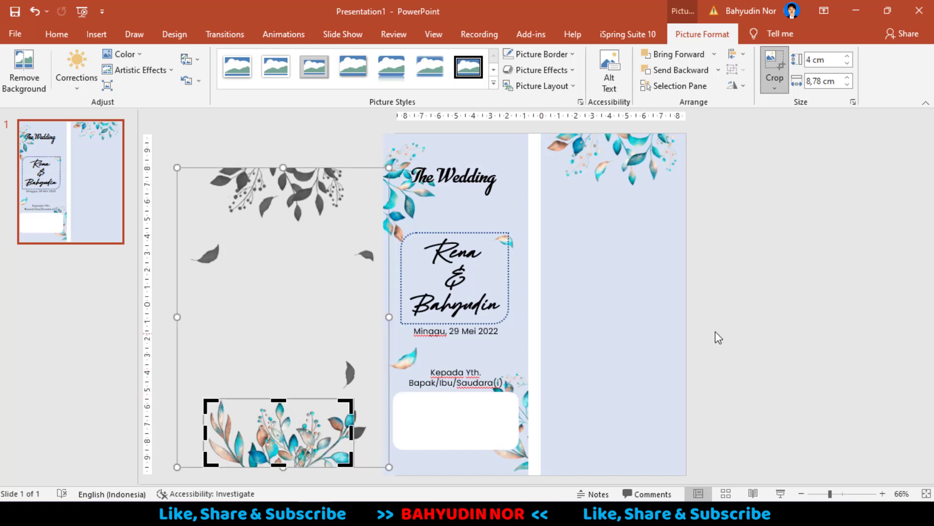
left_click(716, 333)
left_click(340, 458)
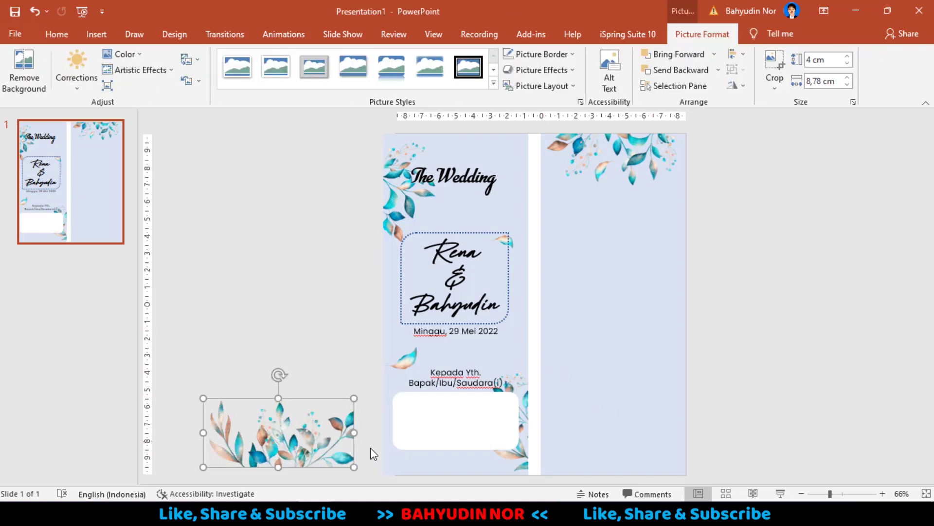
left_click(775, 66)
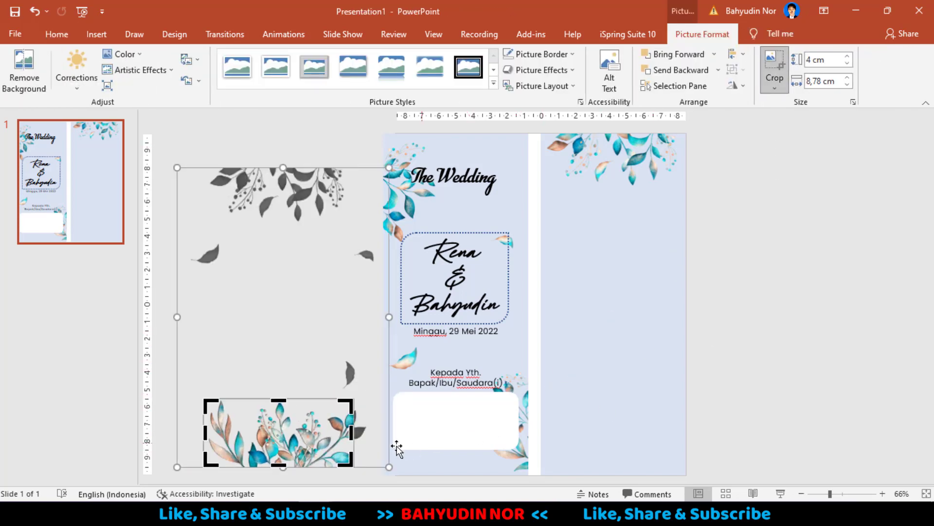
left_click_drag(354, 432, 380, 430)
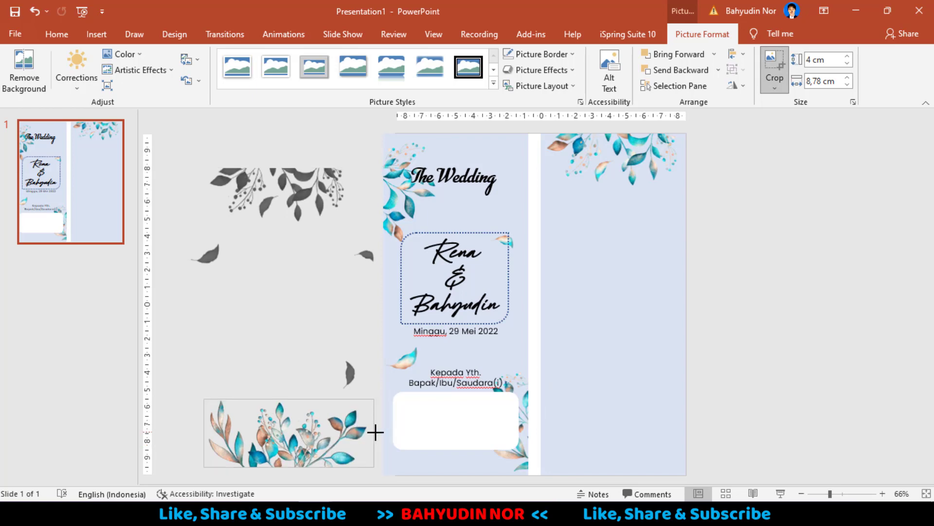
left_click(757, 354)
Move the leaf cluster to the slide's bottom right and shrink it.
mouse_move(304, 457)
left_mouse_down()
mouse_move(643, 448)
mouse_move(638, 470)
left_mouse_up()
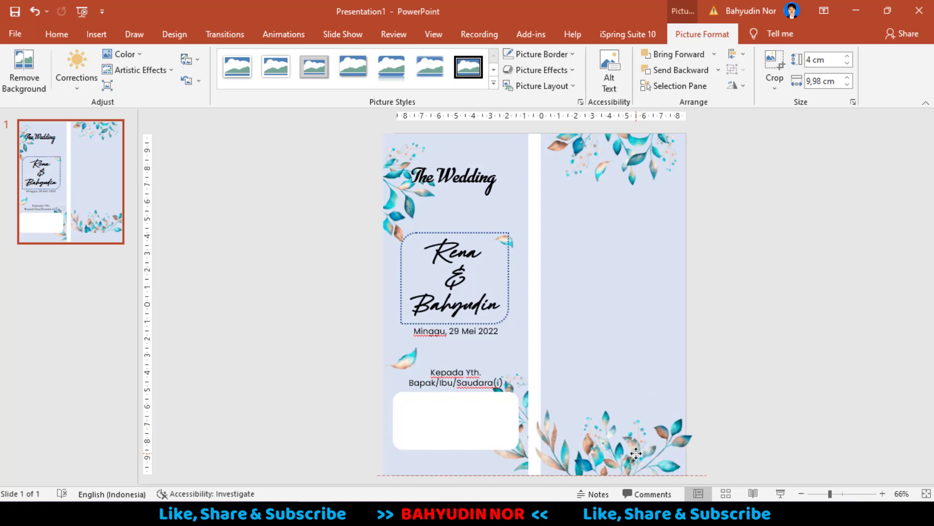
left_click_drag(529, 405, 548, 412)
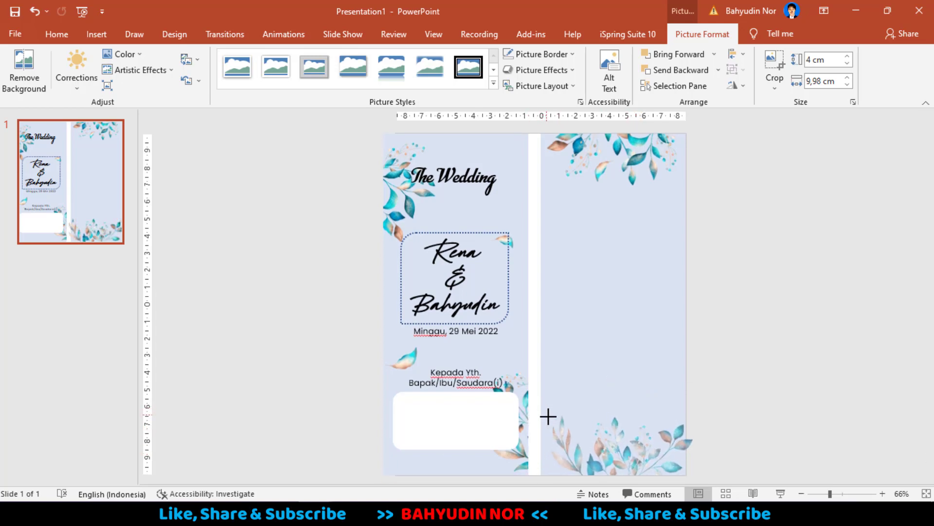
left_click_drag(700, 414, 678, 423)
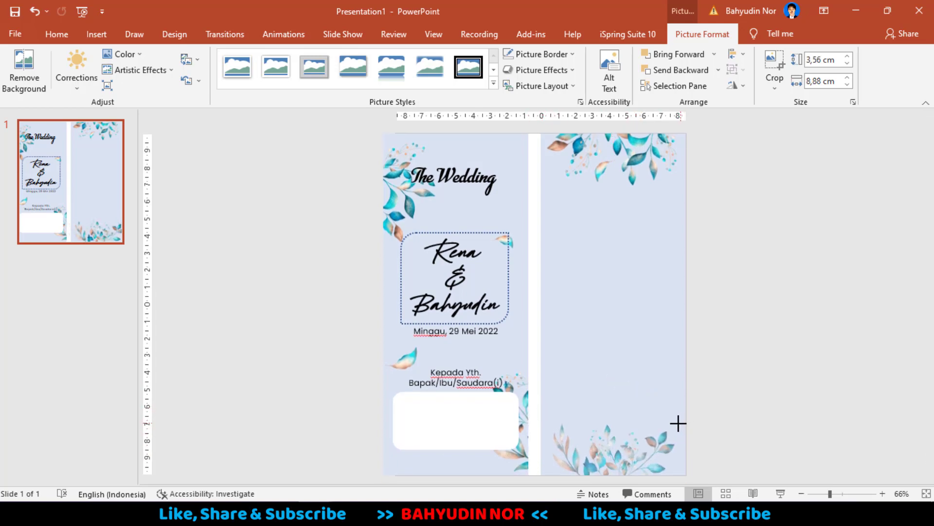
left_click(743, 413)
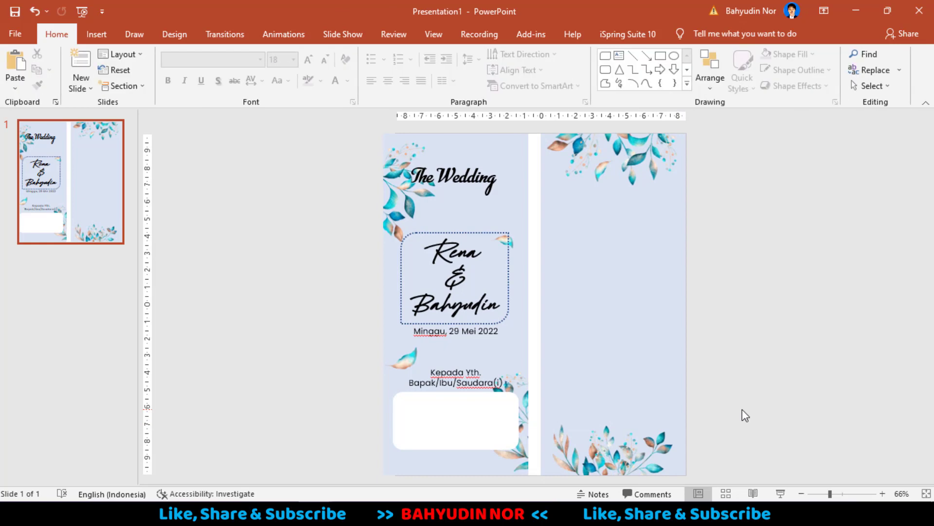
Paste a copy of the small falling leaf near Kepada Yth. onto the right panel.
left_click(411, 361)
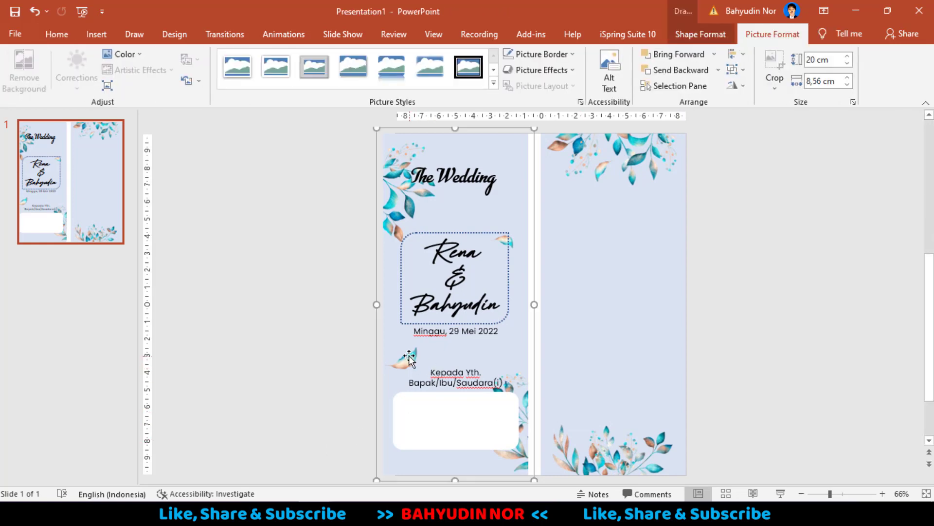
left_click(404, 360)
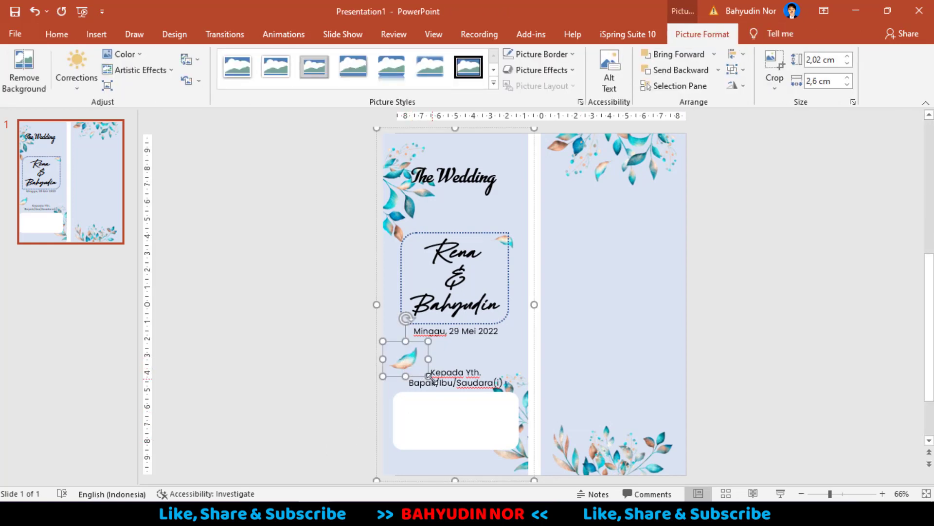
left_click(315, 377)
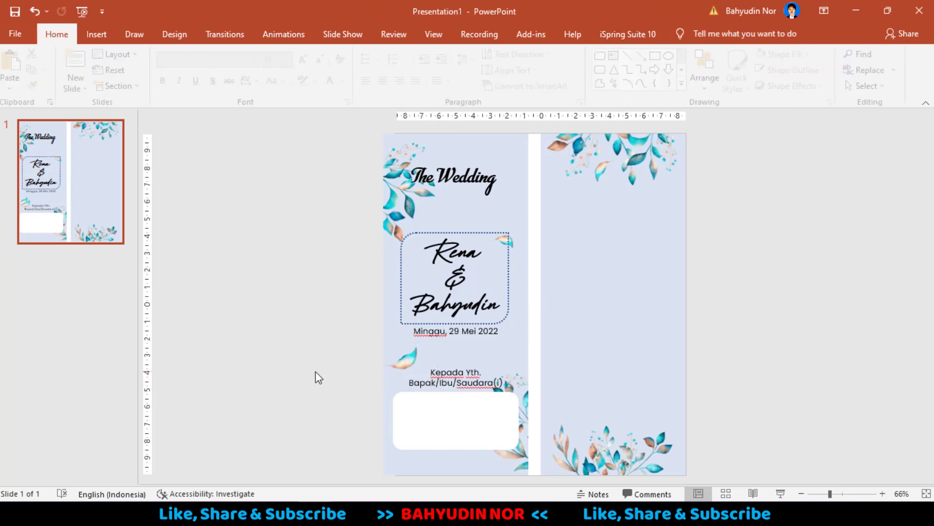
key("ctrl+v")
left_click_drag(418, 370, 683, 393)
left_click(511, 246)
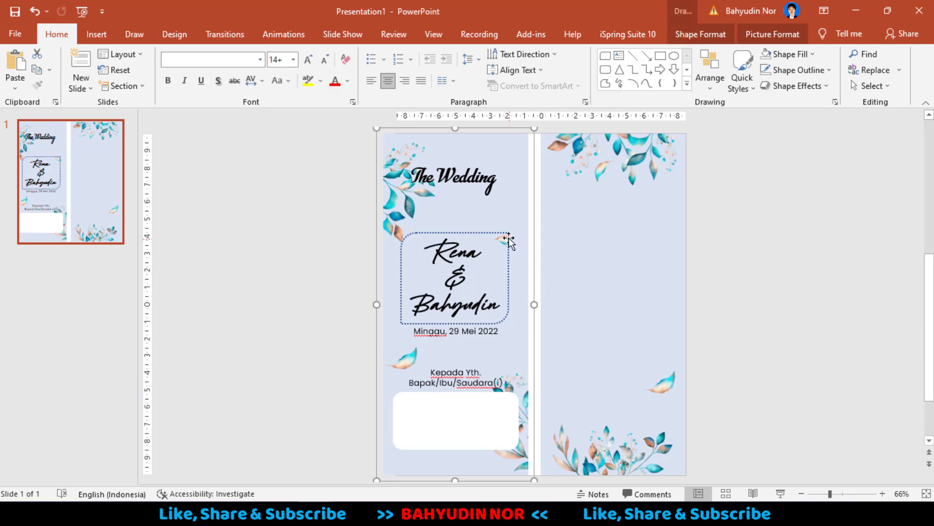
Duplicate the small leaf on the name frame and place it on the right panel.
left_click(511, 246)
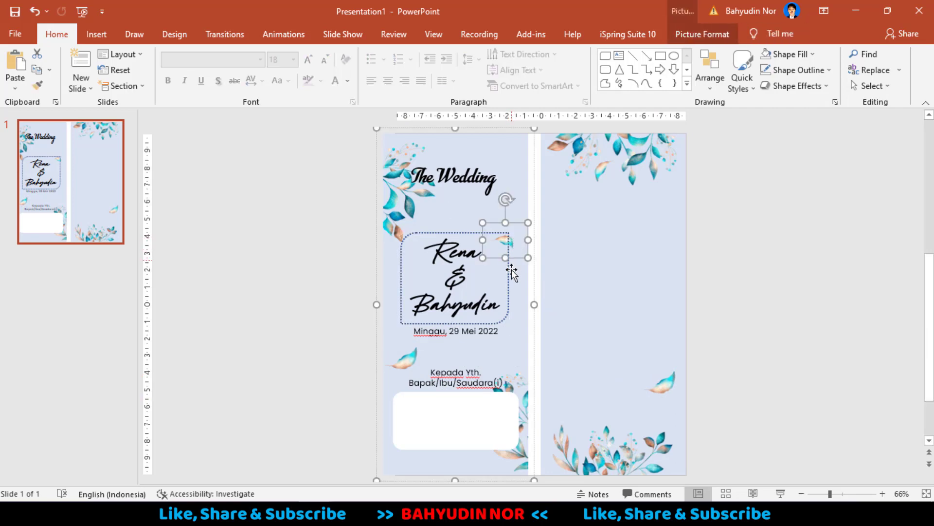
key("ctrl+c")
left_click(249, 284)
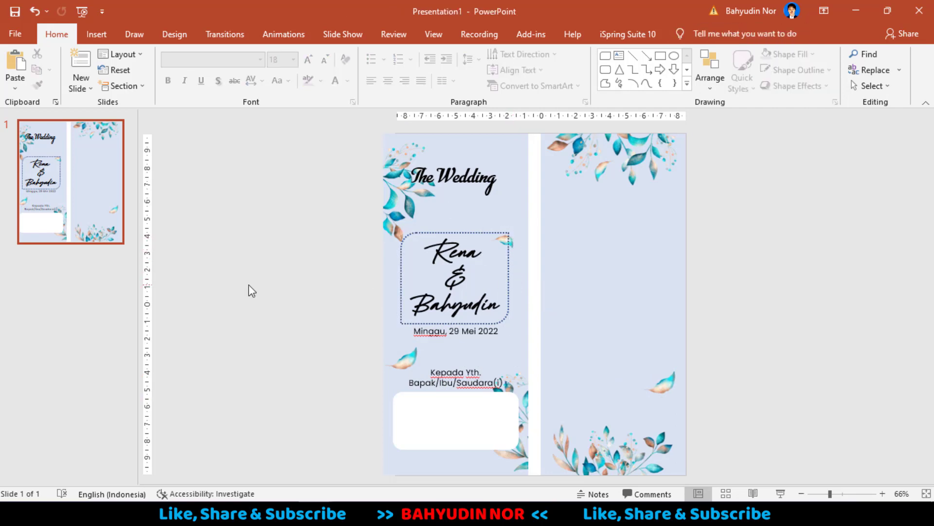
key("ctrl+v")
mouse_move(511, 246)
left_mouse_down()
mouse_move(596, 295)
mouse_move(558, 238)
left_mouse_up()
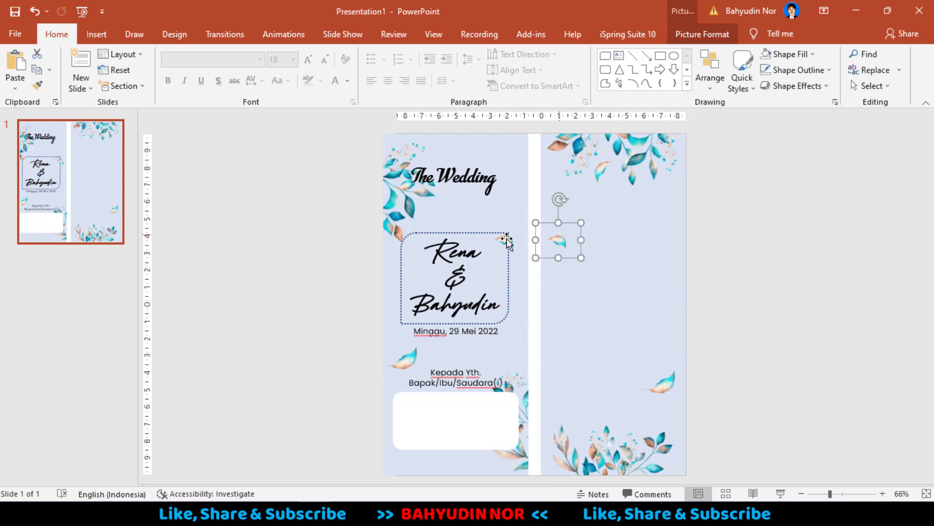
left_click(330, 224)
Shrink the top-right leaf cluster slightly.
left_click(635, 167)
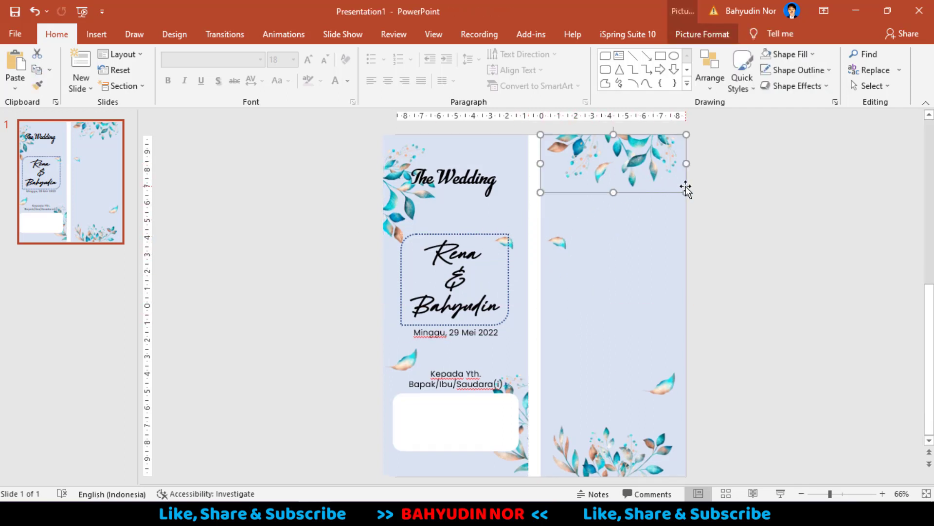
left_click_drag(686, 192, 671, 184)
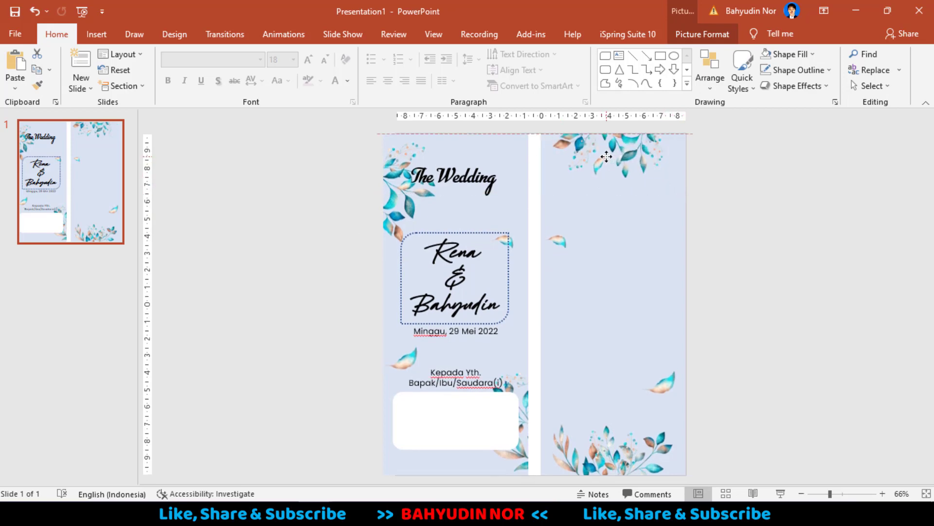
left_click(310, 201)
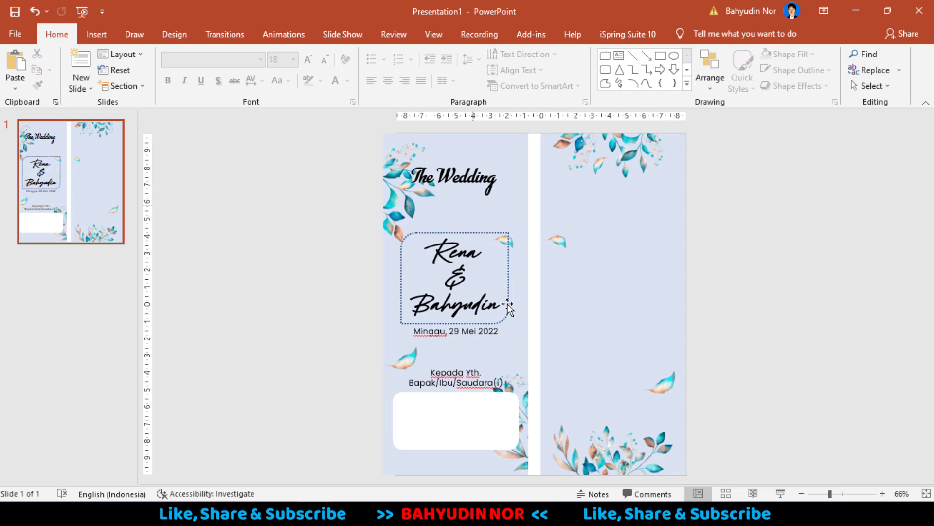
Copy the SIDE 2 invitation wording from Notepad and paste it onto the slide.
left_click(577, 451)
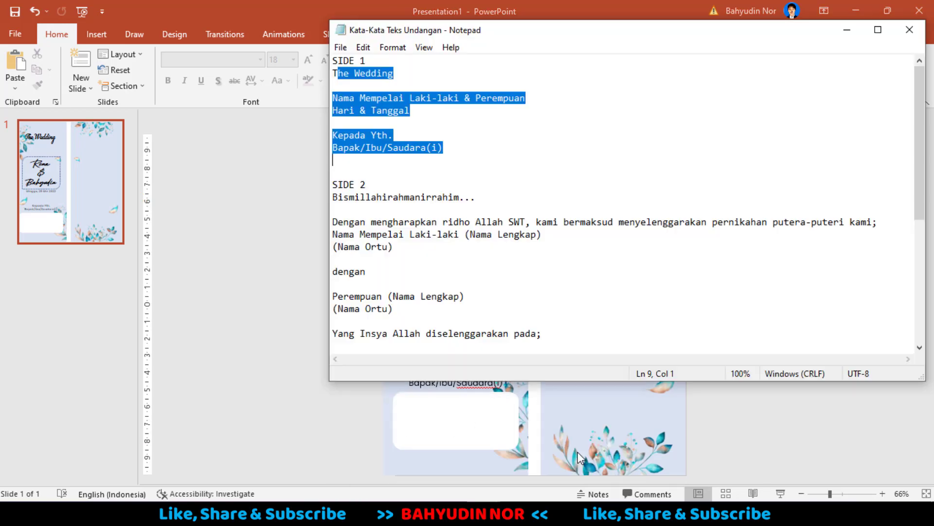
left_click(369, 185)
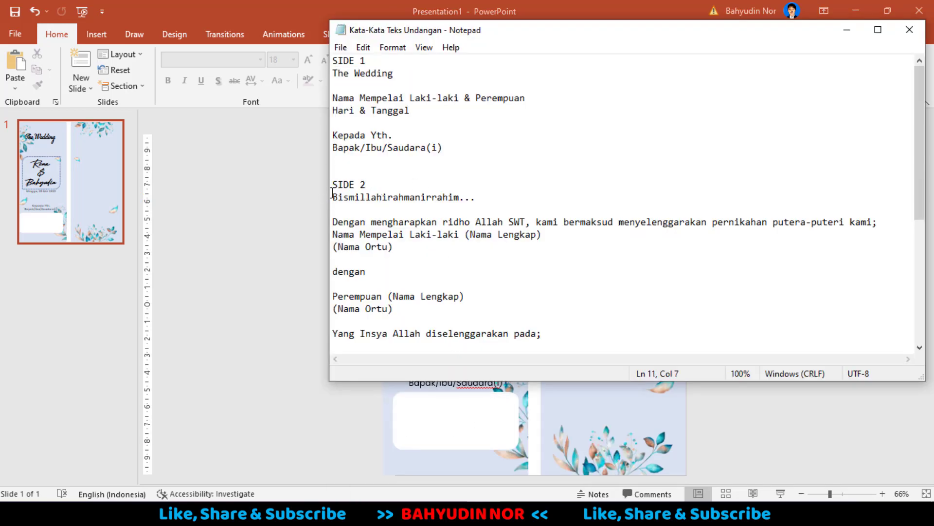
left_click_drag(332, 193, 496, 470)
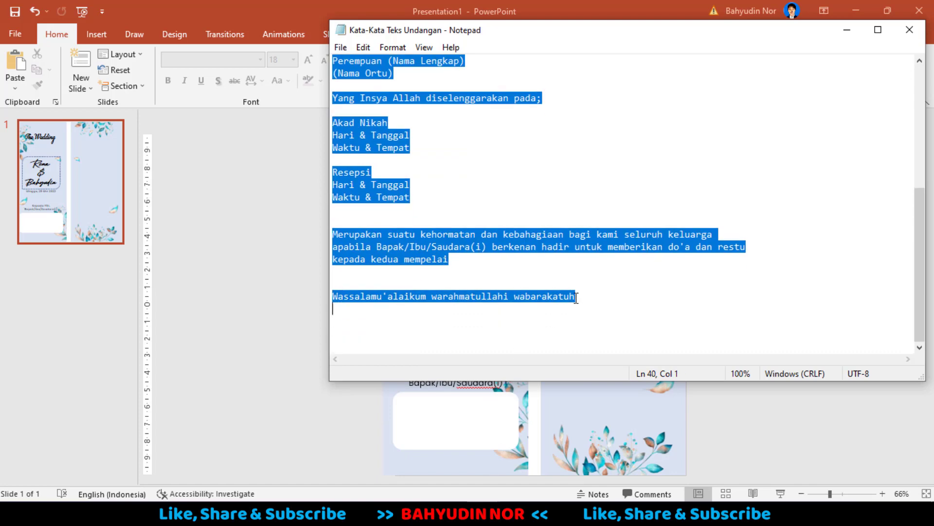
left_click_drag(577, 297, 596, 301)
left_click(485, 514)
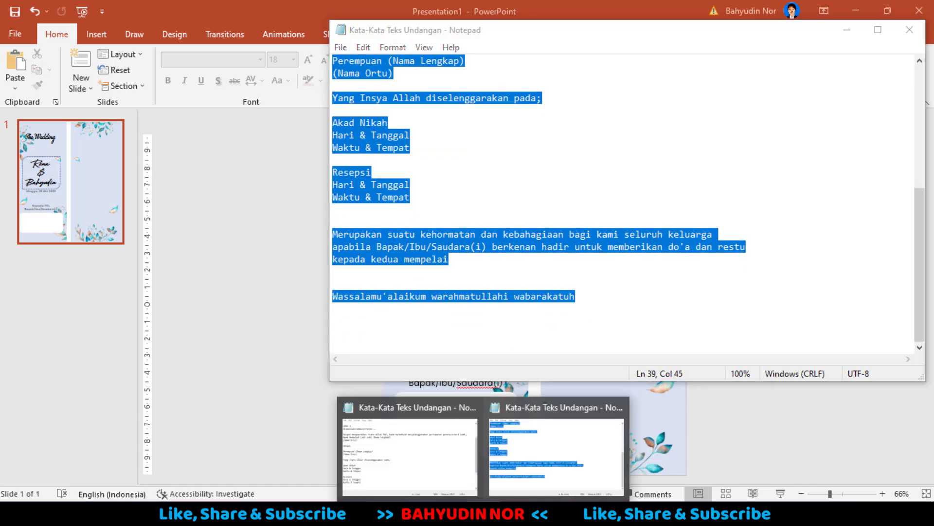
left_click(445, 463)
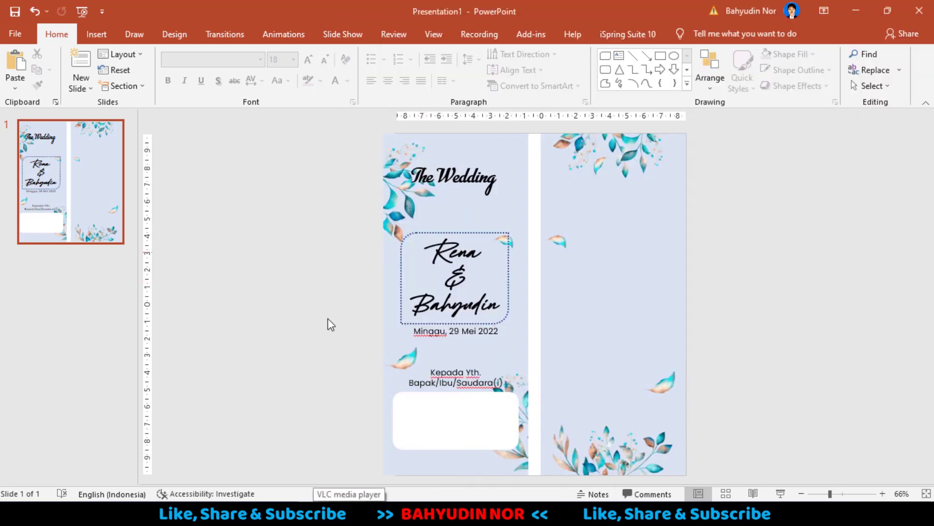
key("ctrl+v")
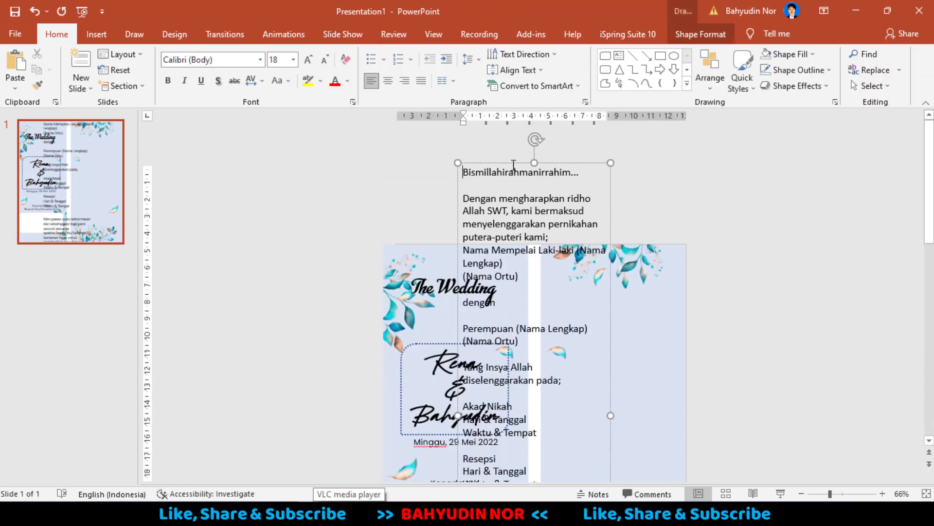
Set the pasted text to Poppins at size 10 and move the box onto the right panel.
key("ctrl+a")
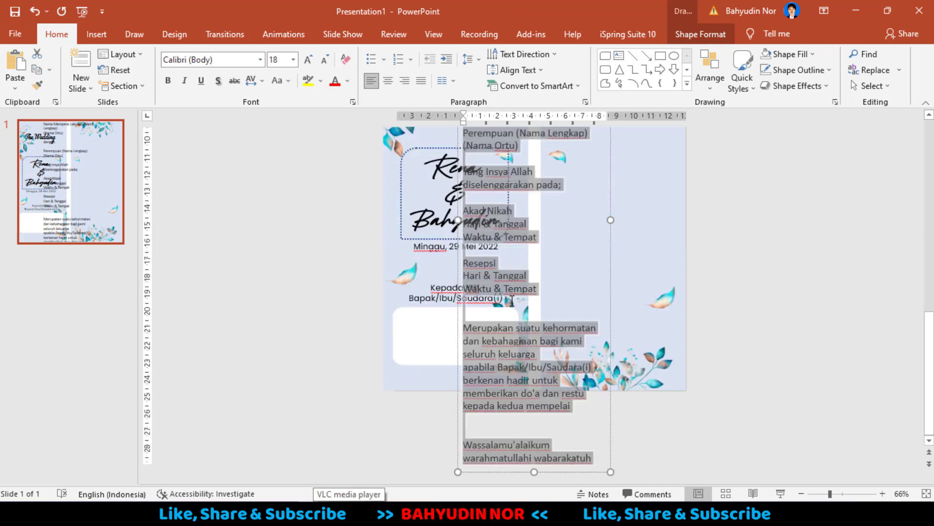
left_click(234, 60)
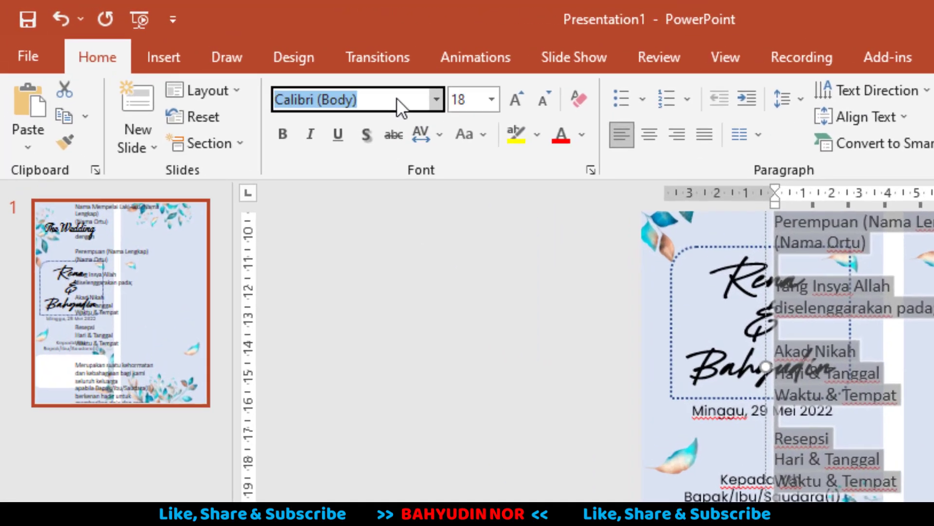
type("Poppins")
key("Return")
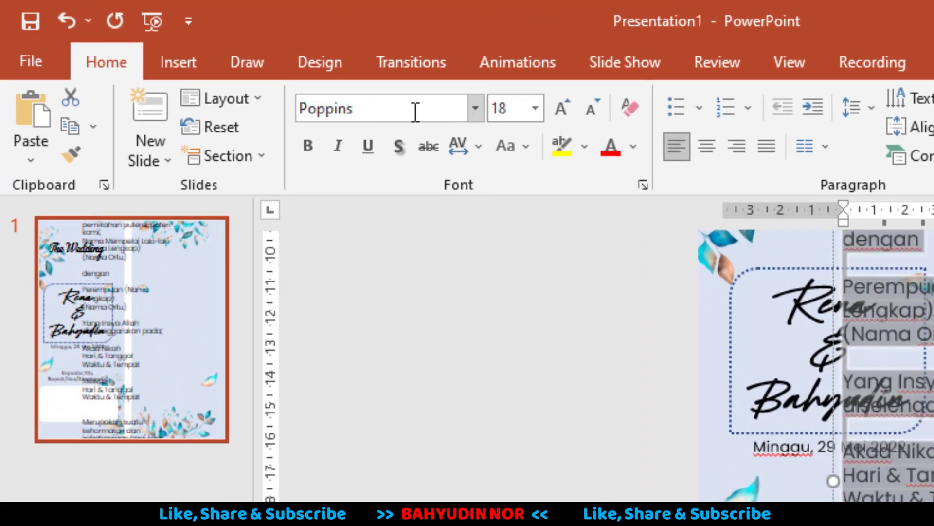
left_click(591, 109)
left_click(591, 109)
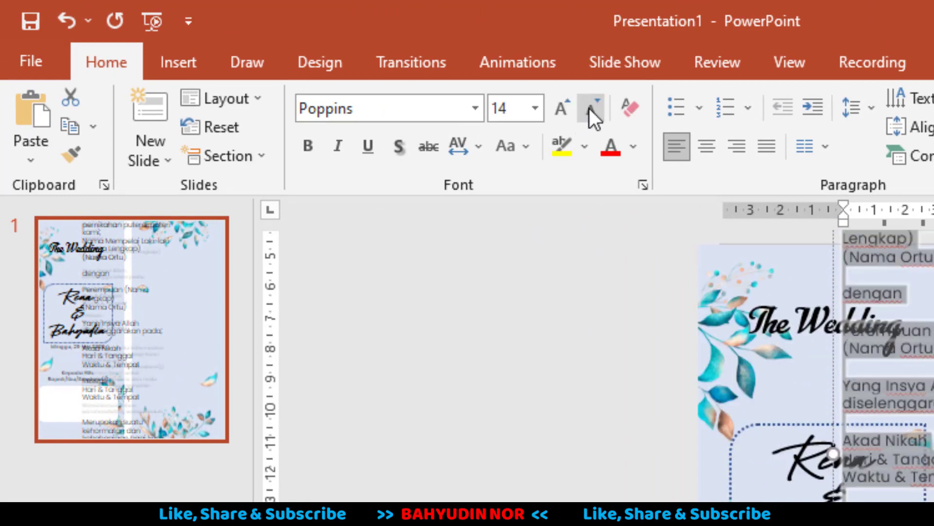
left_click(590, 109)
left_click(590, 109)
left_click(591, 109)
left_click(328, 65)
left_click(465, 190)
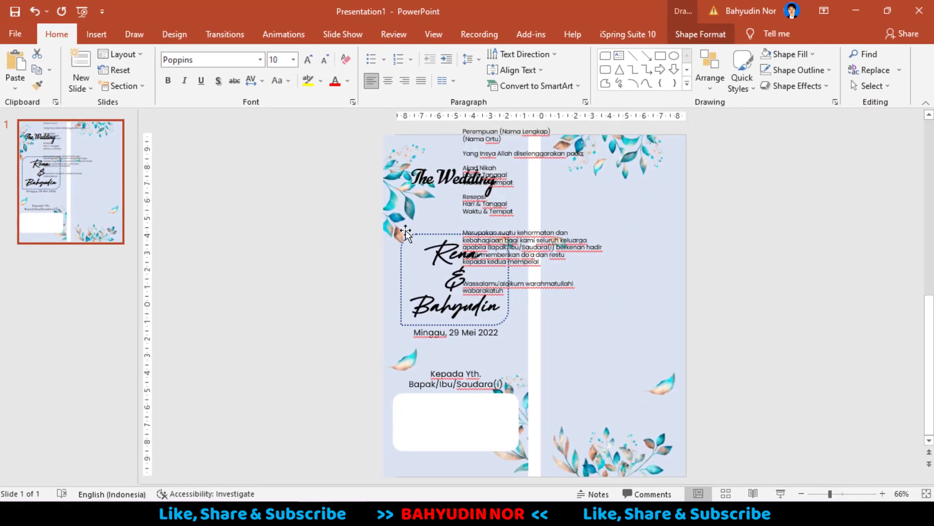
left_click_drag(460, 141, 556, 254)
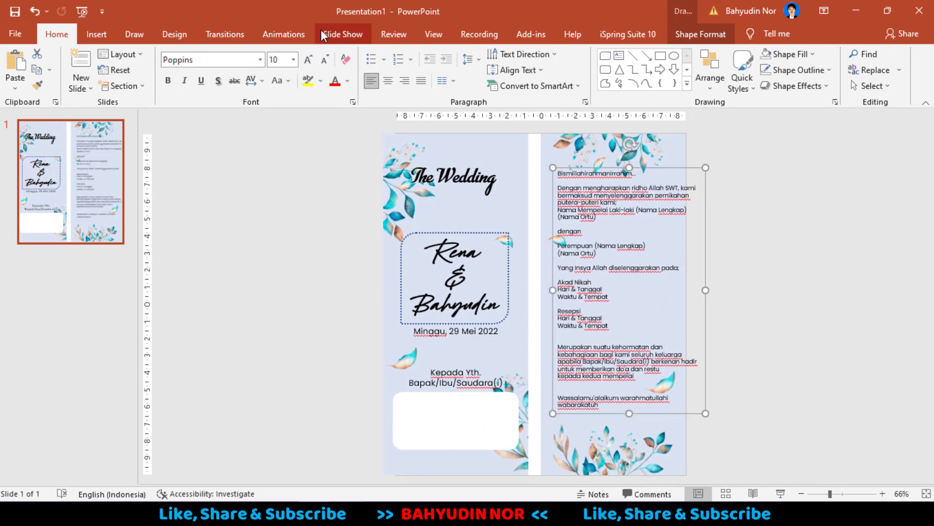
Keep line spacing at 1.0 and fit the text box to the right panel's width.
left_click(467, 60)
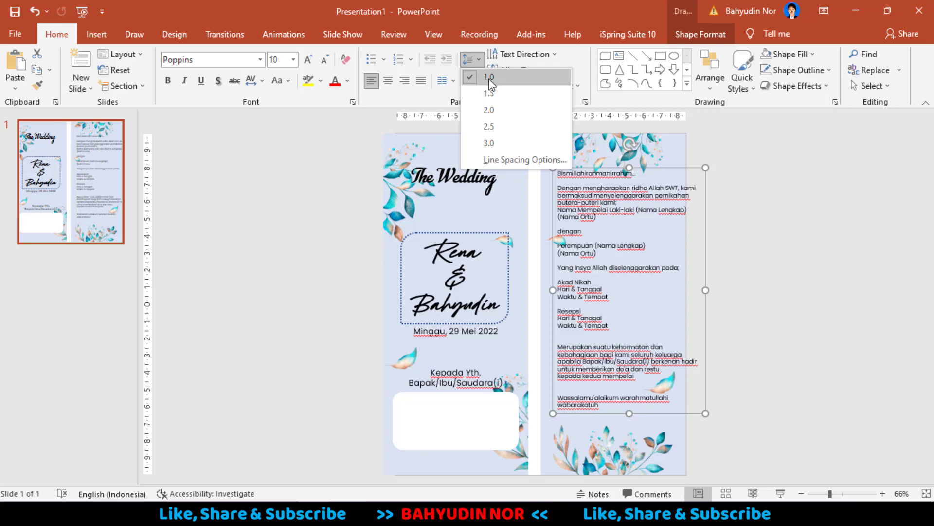
left_click(512, 311)
left_click(623, 337)
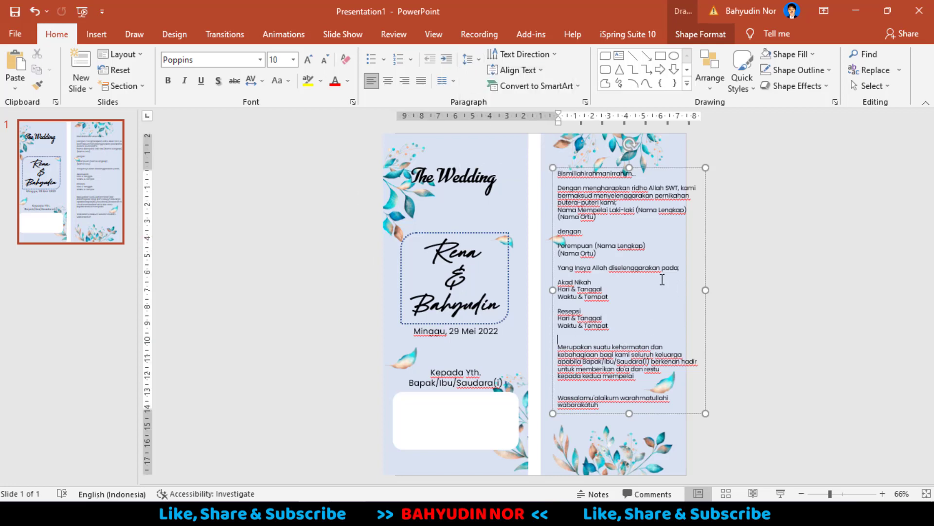
left_click_drag(705, 291, 683, 300)
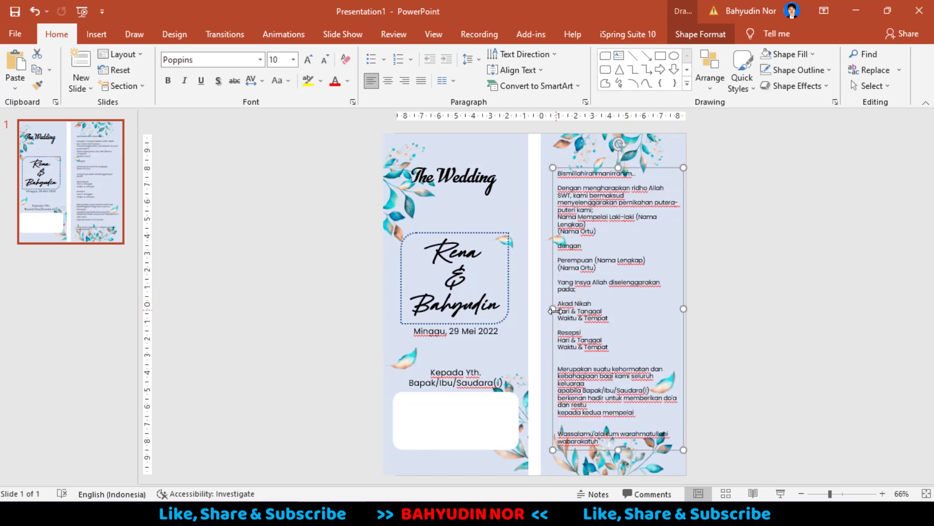
left_click_drag(553, 311, 548, 309)
left_click(598, 201)
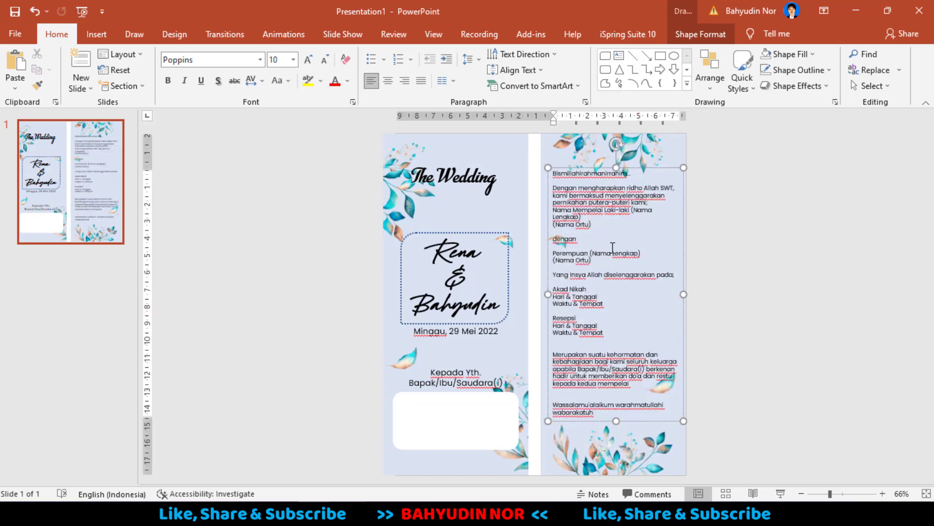
Center-align all lines of the invitation wording.
key("ctrl+a")
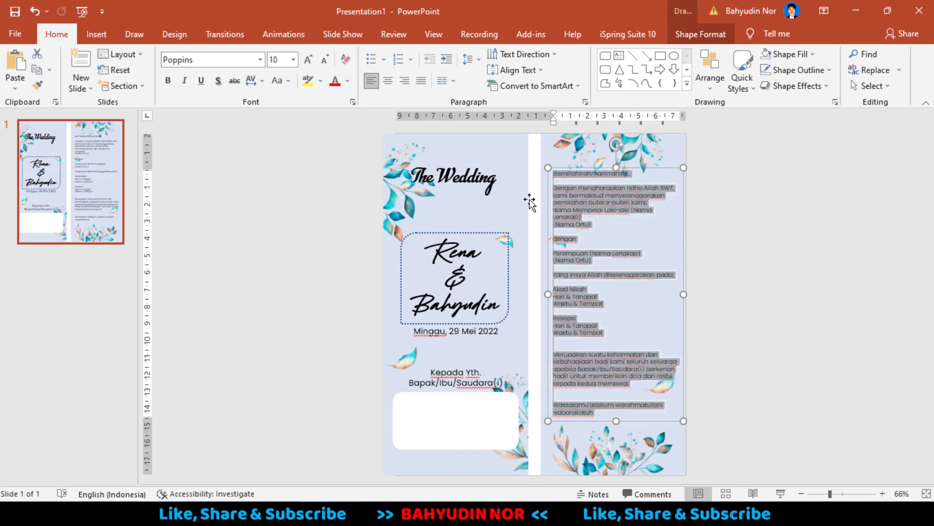
left_click(387, 80)
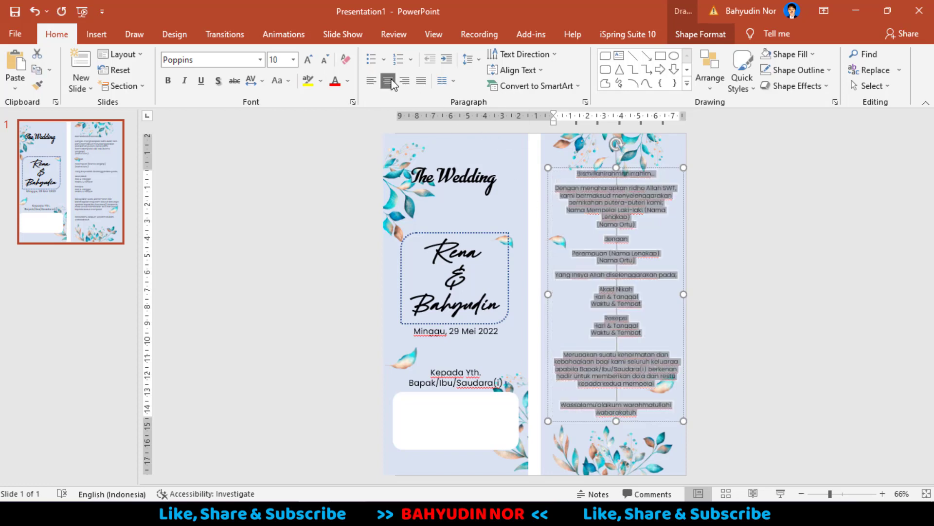
left_click(693, 232)
left_click(618, 175)
Check the UNDANGAN VINTAGE HANGTAG reference presentation, then return to the invitation.
left_click(632, 141)
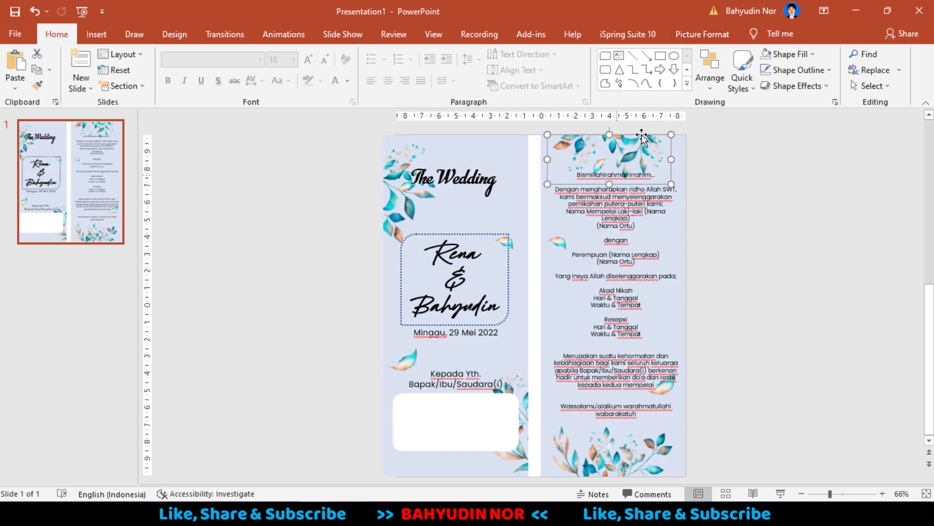
left_click(289, 470)
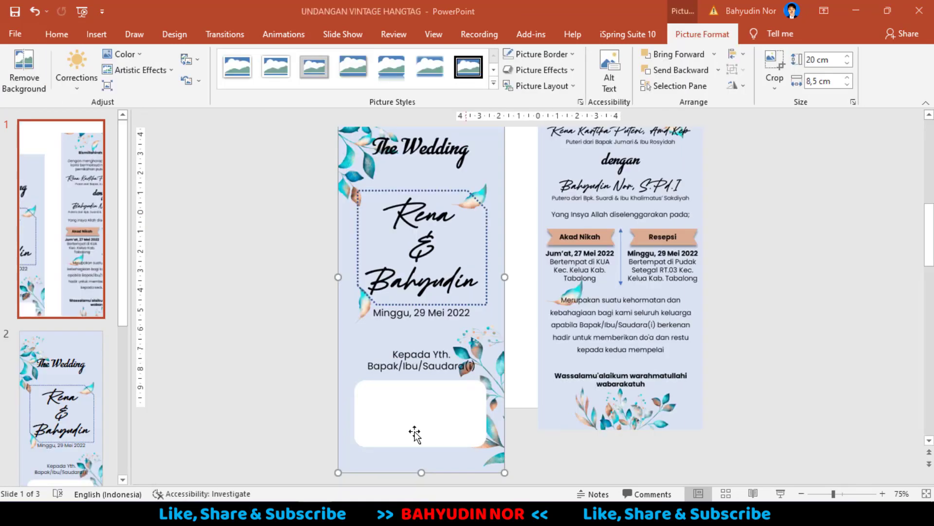
scroll(678, 265, "up", 1)
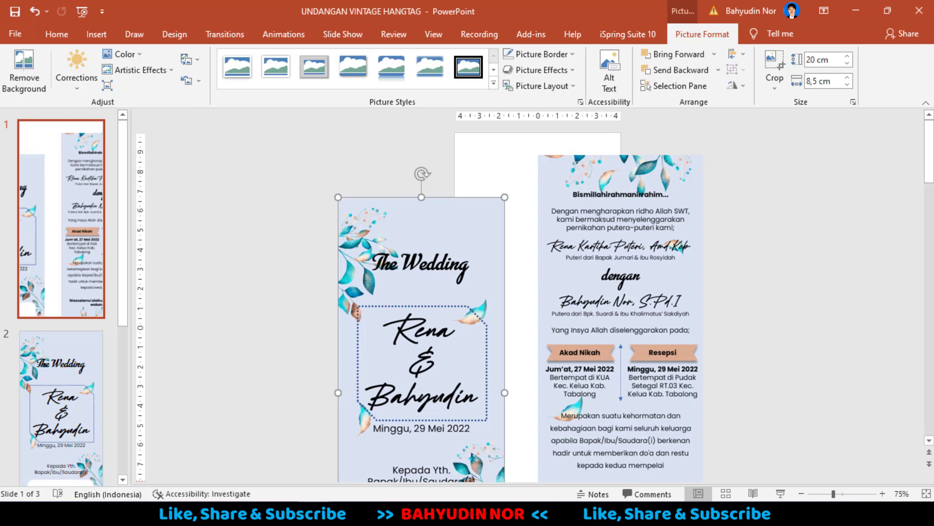
left_click(384, 453)
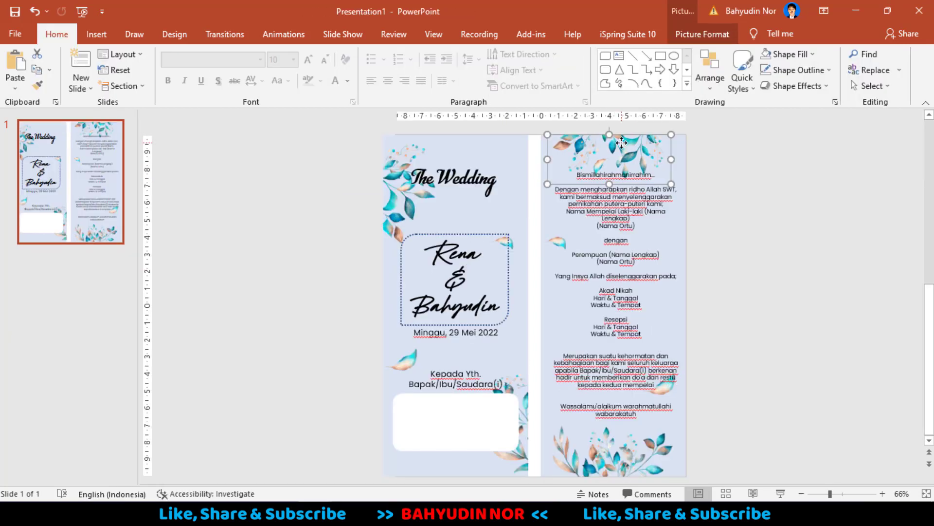
scroll(711, 152, "up", 10, "ctrl")
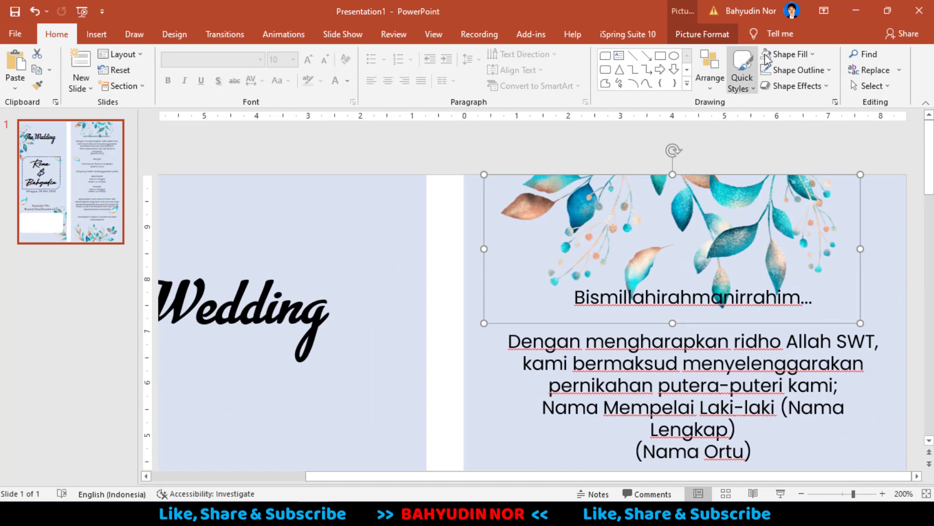
Crop the top off the floral picture and move it up to the slide's top edge.
left_click(704, 33)
left_click(774, 63)
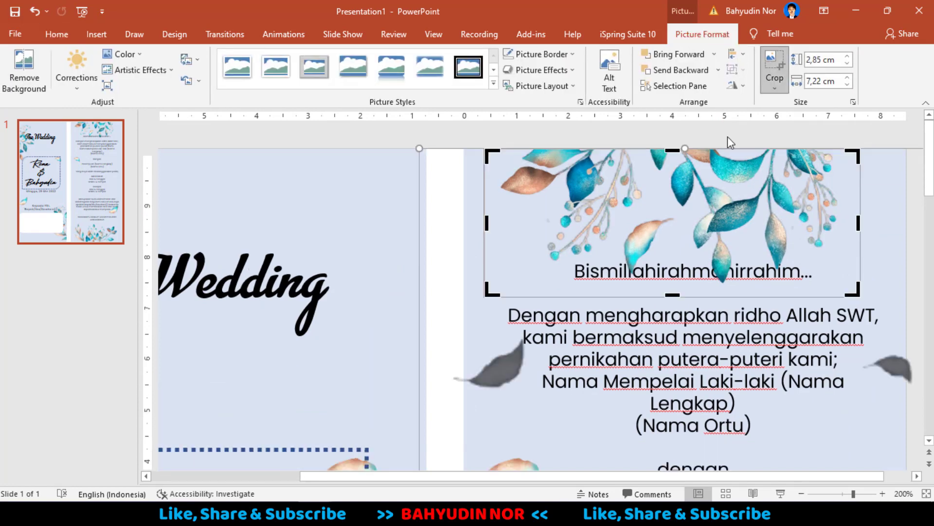
left_click_drag(676, 150, 686, 187)
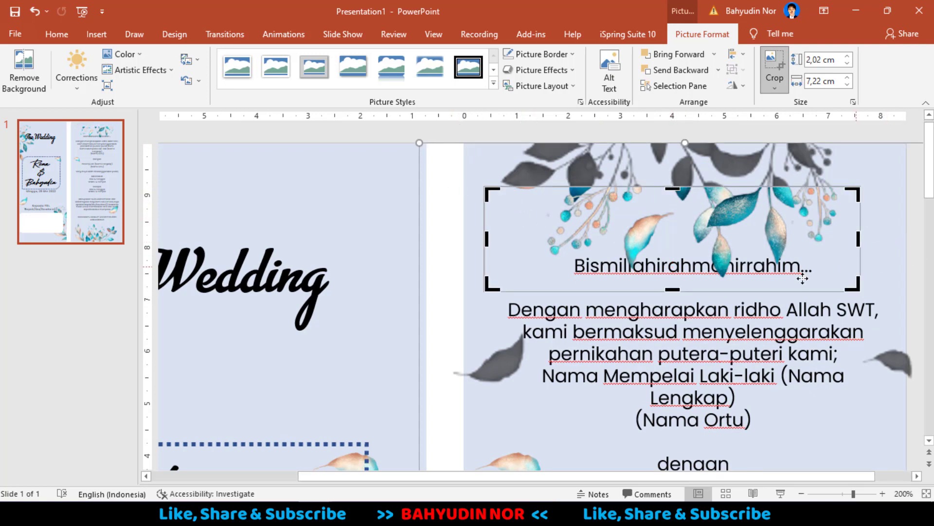
scroll(493, 369, "down", 5)
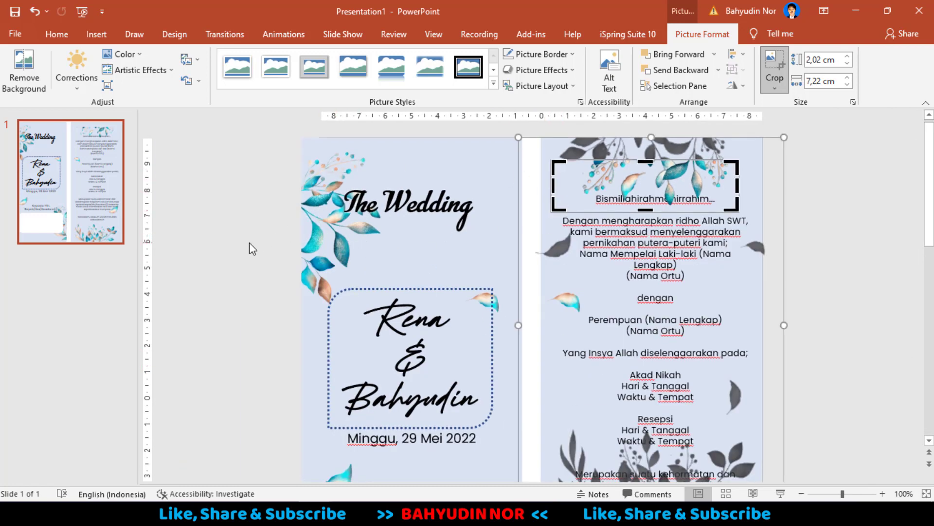
left_click(229, 228)
left_click(628, 180)
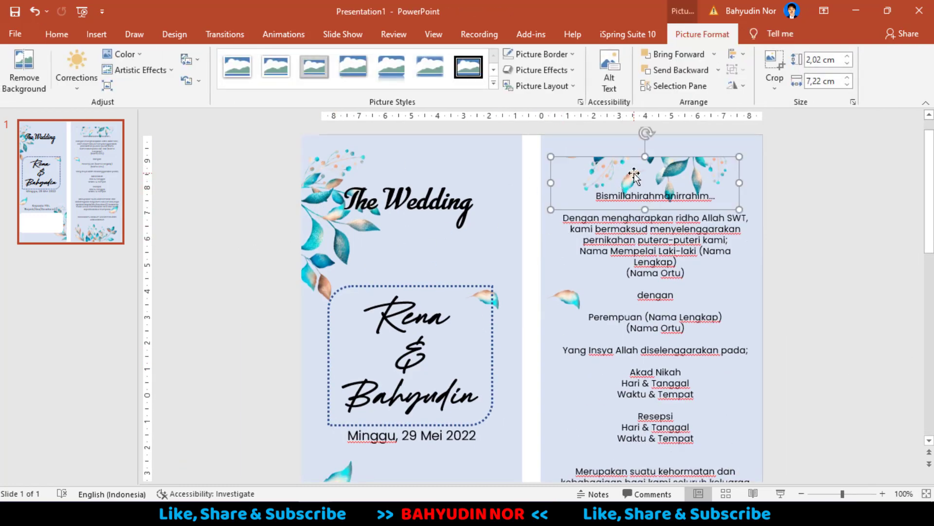
scroll(632, 179, "up", 5, "ctrl")
left_click_drag(649, 204, 651, 165)
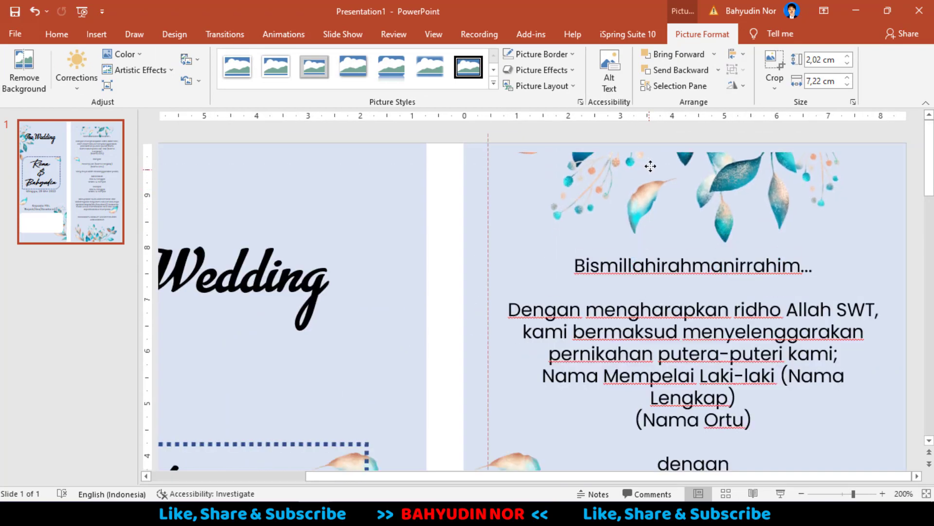
left_click(646, 127)
scroll(674, 219, "down", 3, "ctrl")
Bold the 'Bismillahirahmanirrahim...' line in the right panel's text box.
scroll(690, 200, "up", 3)
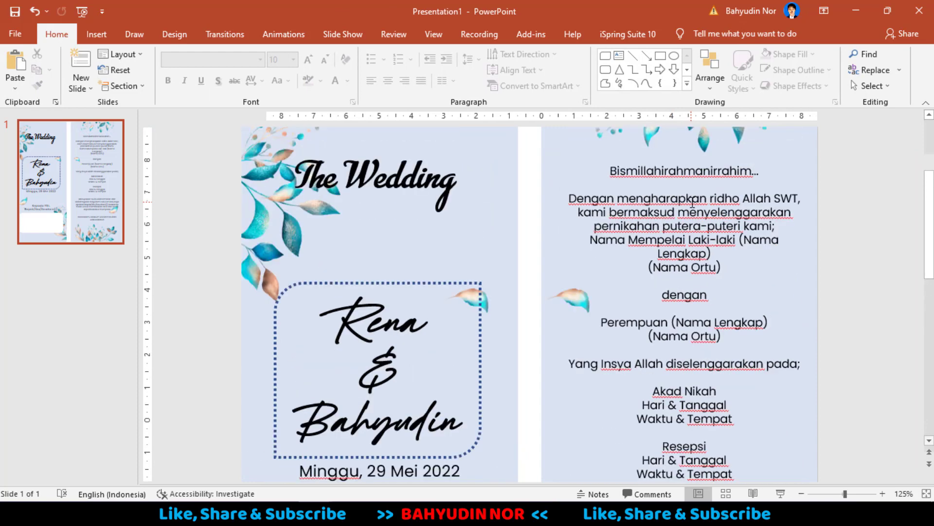
scroll(690, 199, "up", 1)
left_click(695, 203)
triple_click(696, 212)
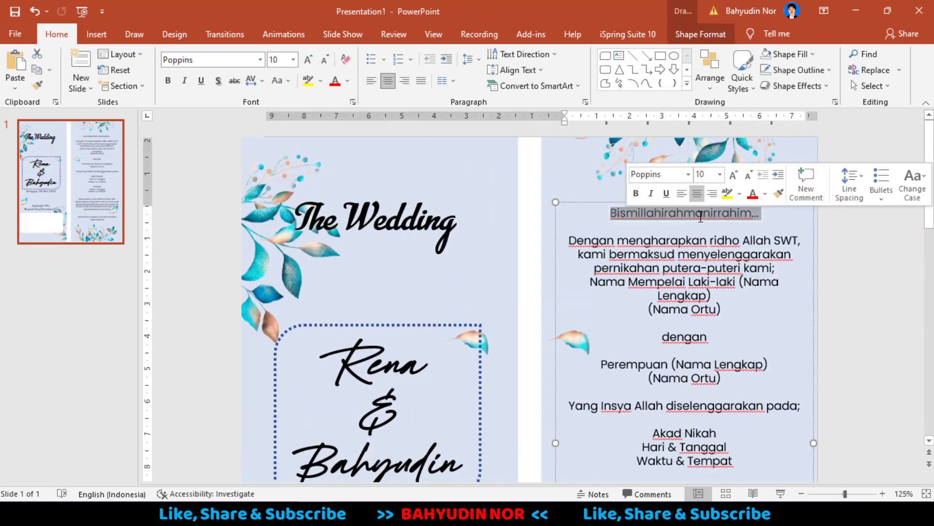
left_click(169, 81)
left_click(643, 241)
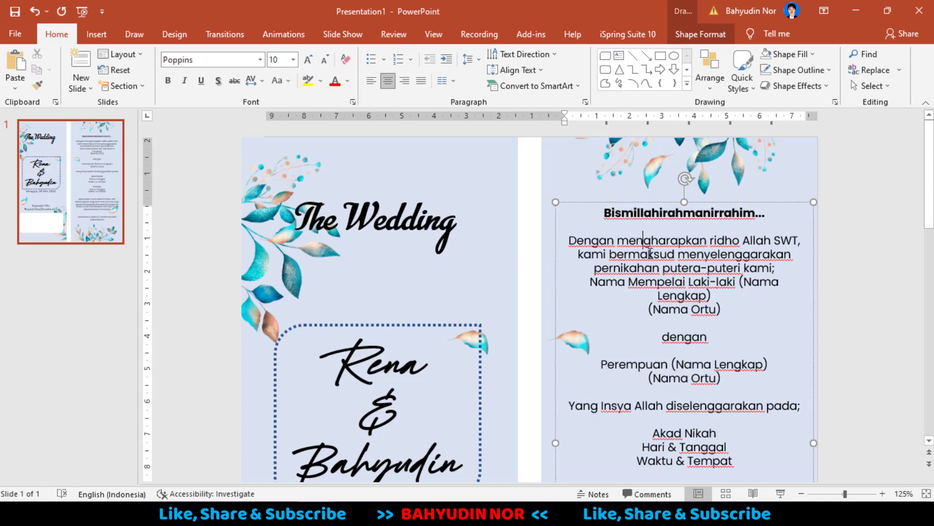
scroll(692, 310, "down", 1)
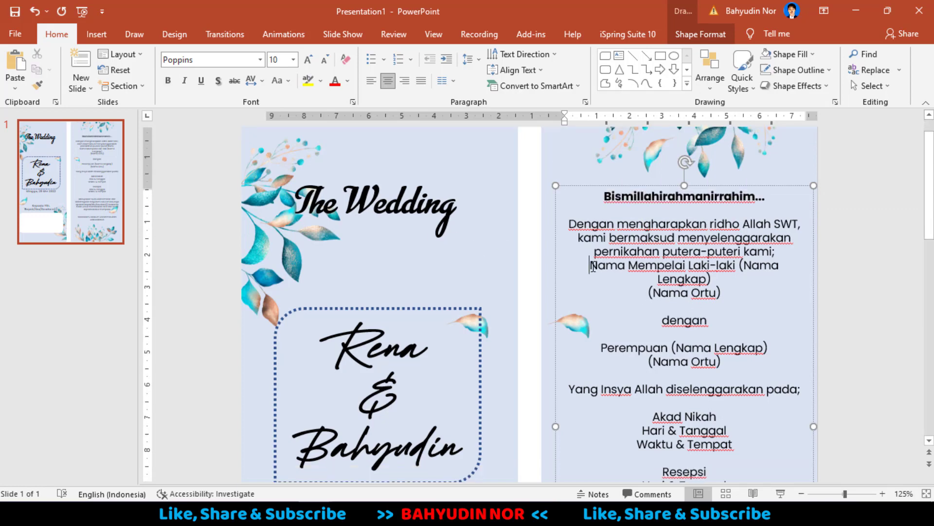
Paste the bride's name over the name placeholder and enlarge it three sizes.
double_click(379, 358)
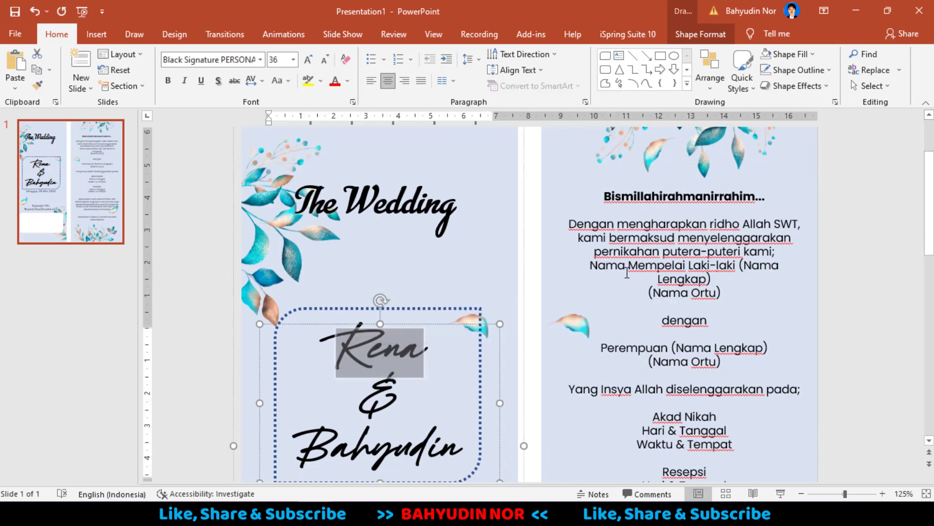
mouse_move(591, 266)
left_mouse_down()
mouse_move(723, 294)
mouse_move(719, 276)
left_mouse_up()
key("ctrl+v")
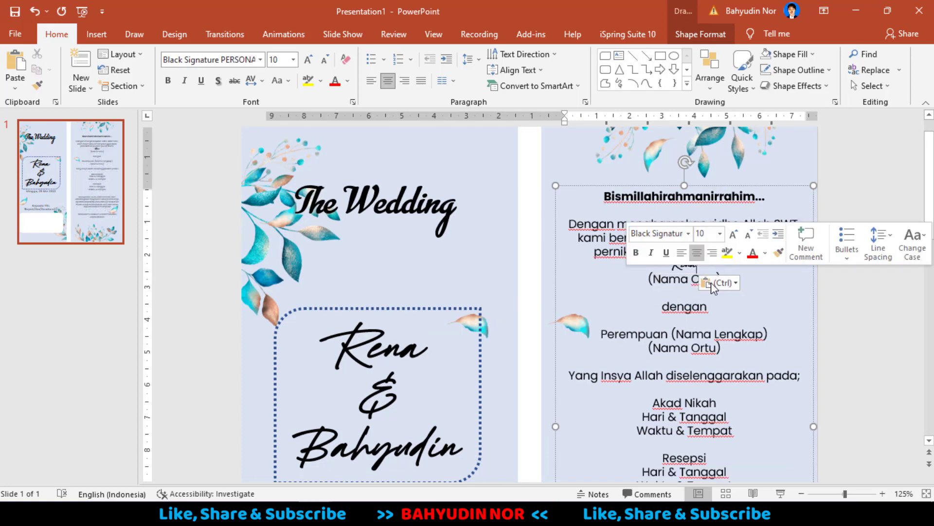
double_click(688, 266)
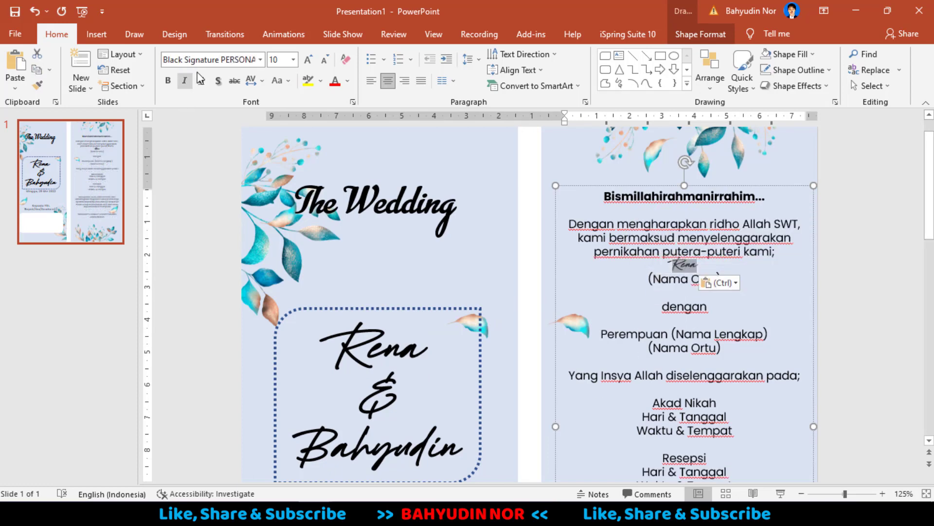
left_click(309, 61)
left_click(308, 61)
left_click(308, 62)
left_click(308, 62)
left_click(308, 62)
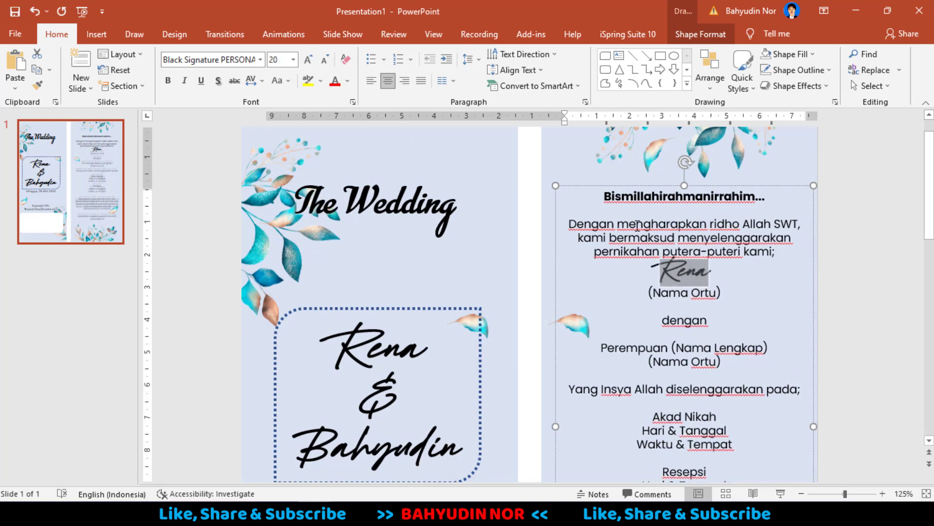
Add a blank line after 'kami;' and increase the name to 24 pt.
left_click(792, 255)
key("Return")
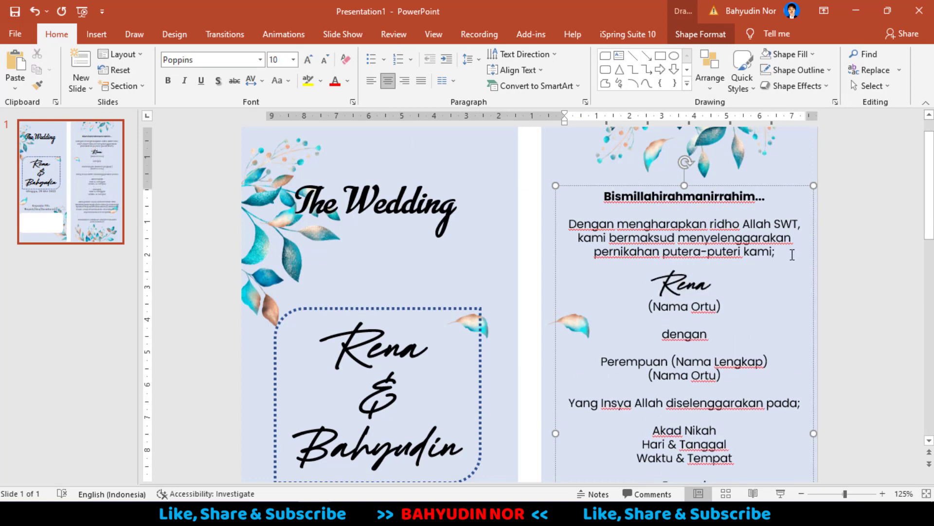
double_click(701, 290)
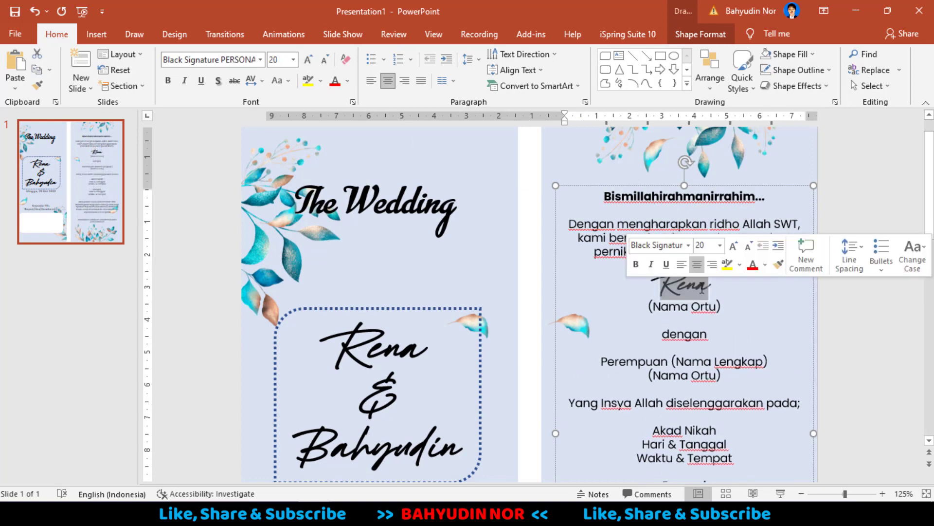
left_click(309, 61)
Finish the bride's full name with '(puteri,' and add 'Amd.Keb' on the next line.
left_click(718, 277)
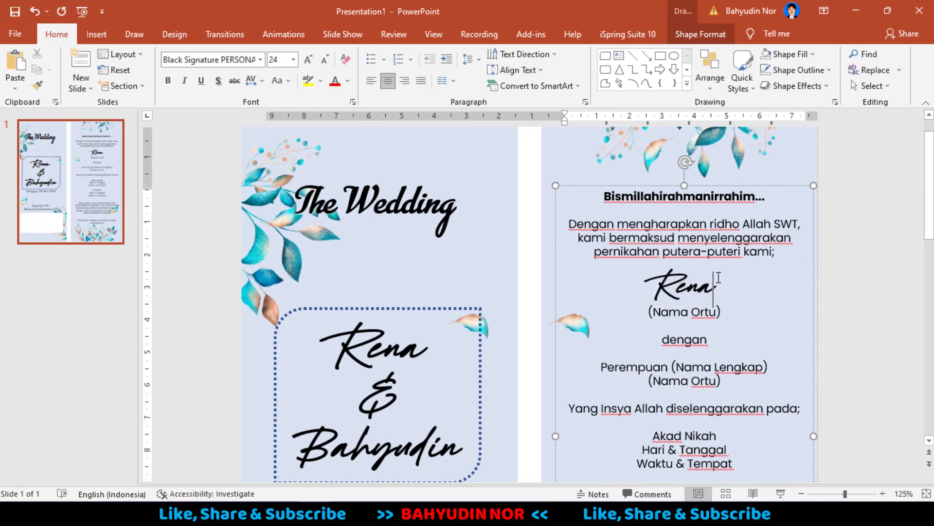
type("Ka")
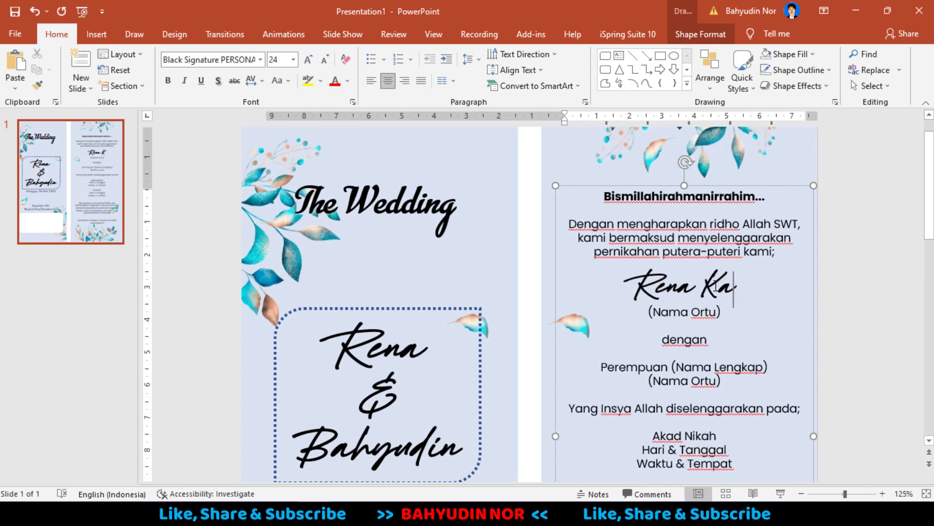
key("BackSpace")
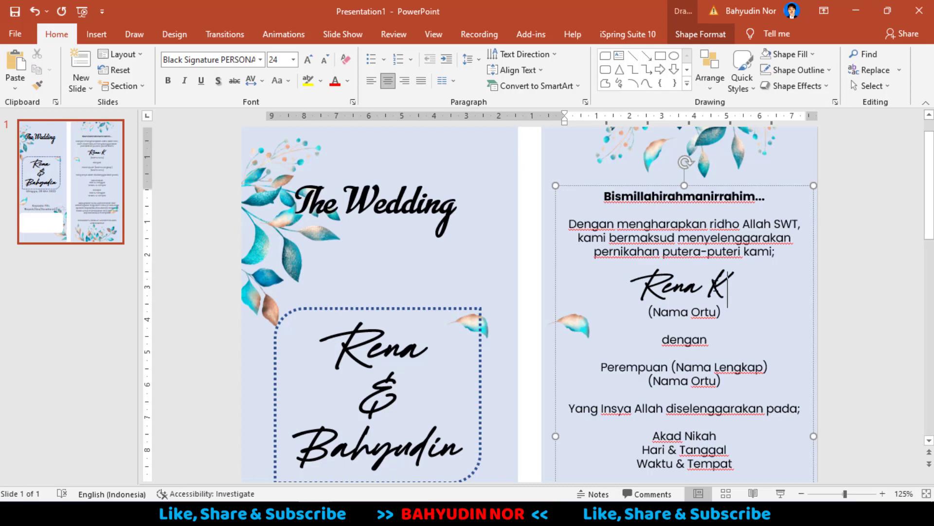
type("art")
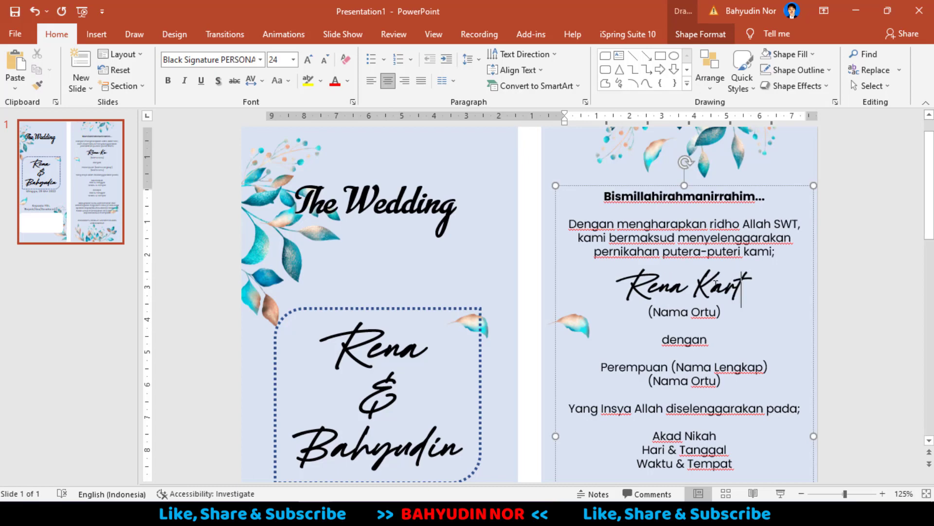
type("iks")
key("BackSpace")
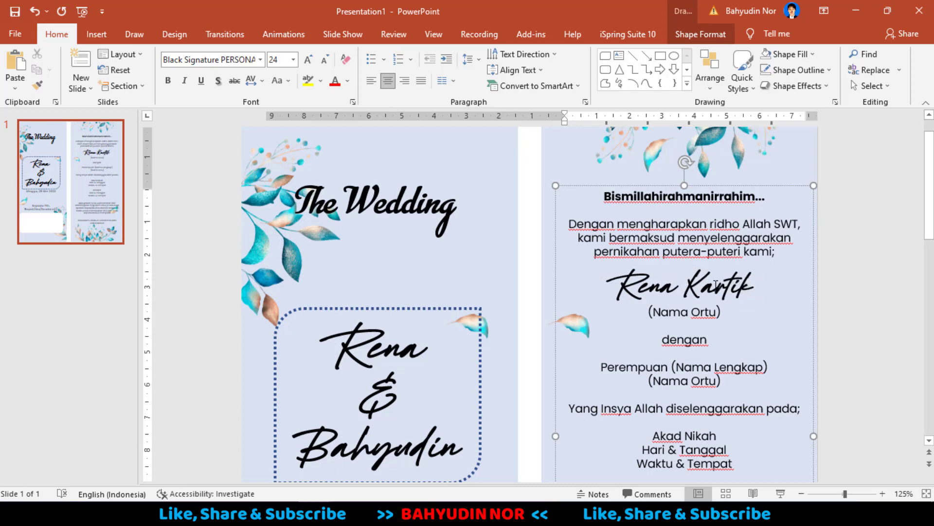
type("a (puter")
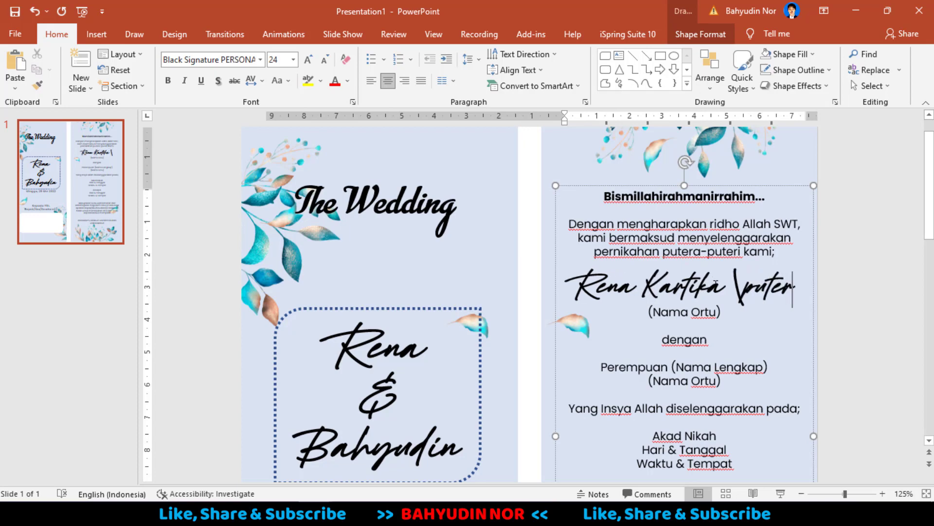
type("i,")
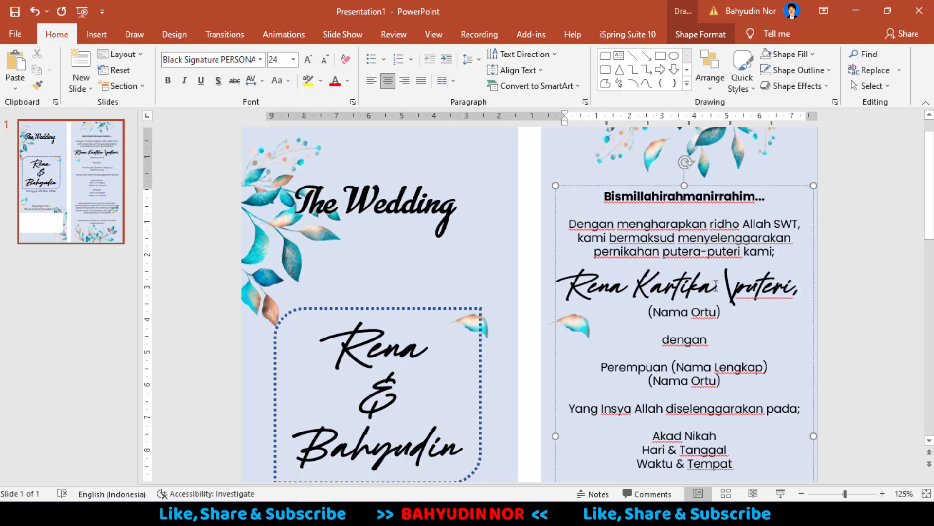
key("Return")
type("A")
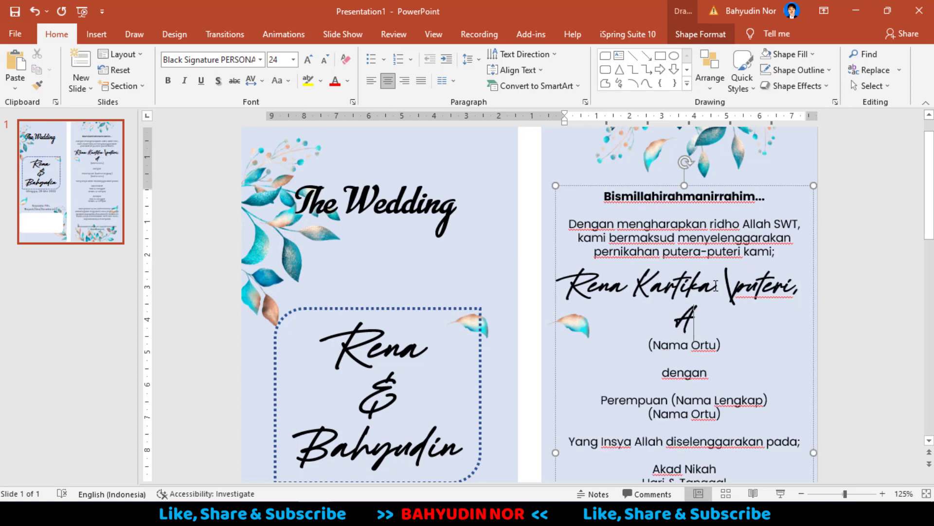
type("md.")
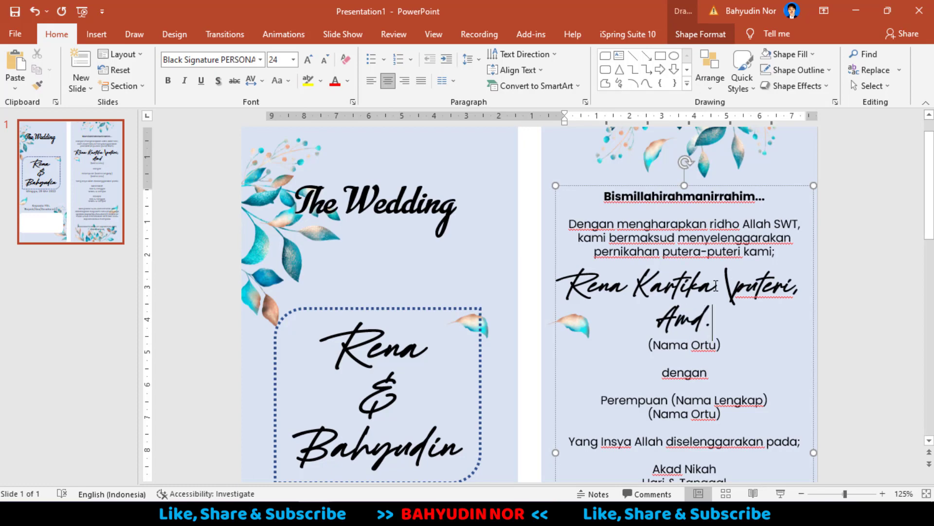
type("Keb")
Shrink the bride's name lines three sizes so the name fits on one line.
key("ctrl+a")
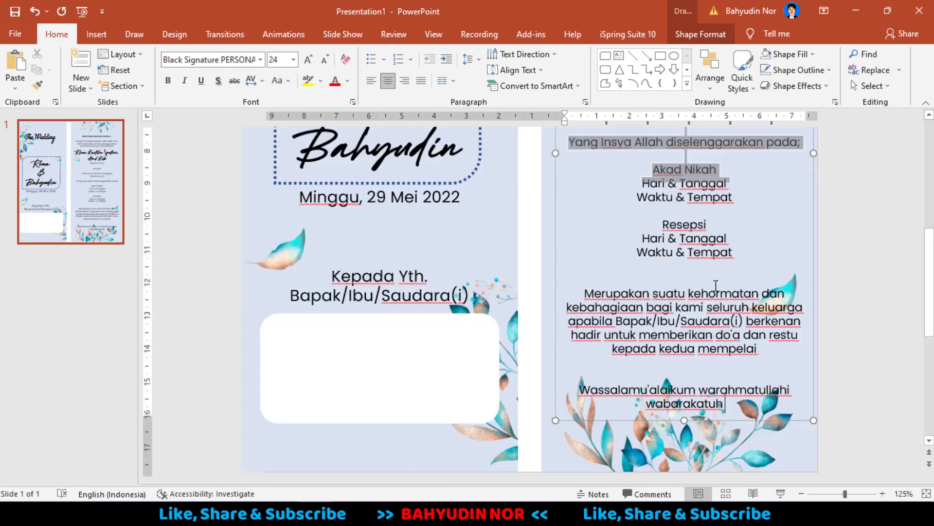
scroll(693, 285, "up", 2)
scroll(693, 285, "up", 3)
scroll(693, 285, "up", 3)
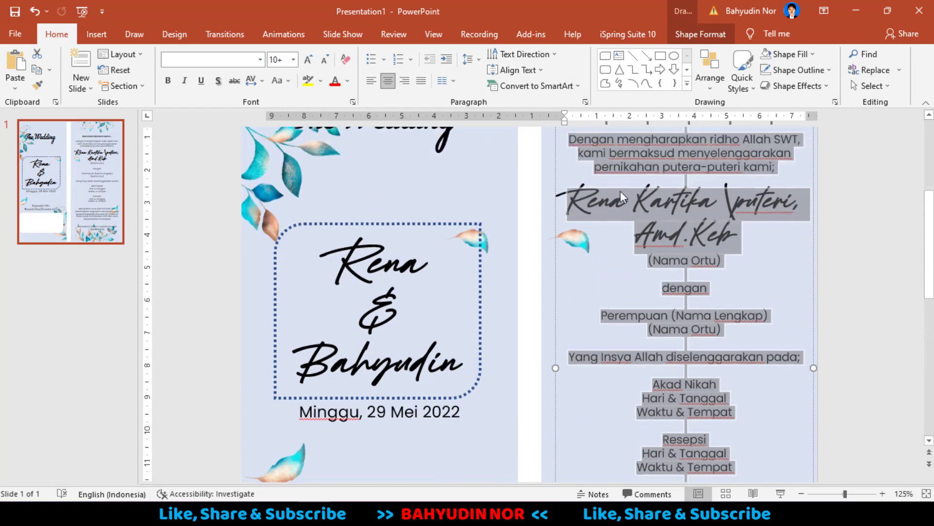
mouse_move(567, 200)
left_mouse_down()
mouse_move(737, 219)
mouse_move(740, 241)
left_mouse_up()
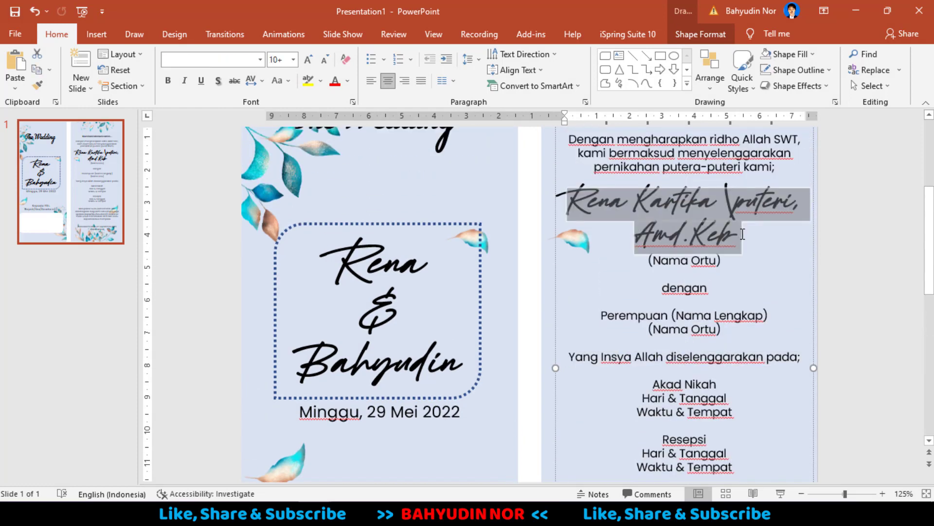
left_click(326, 60)
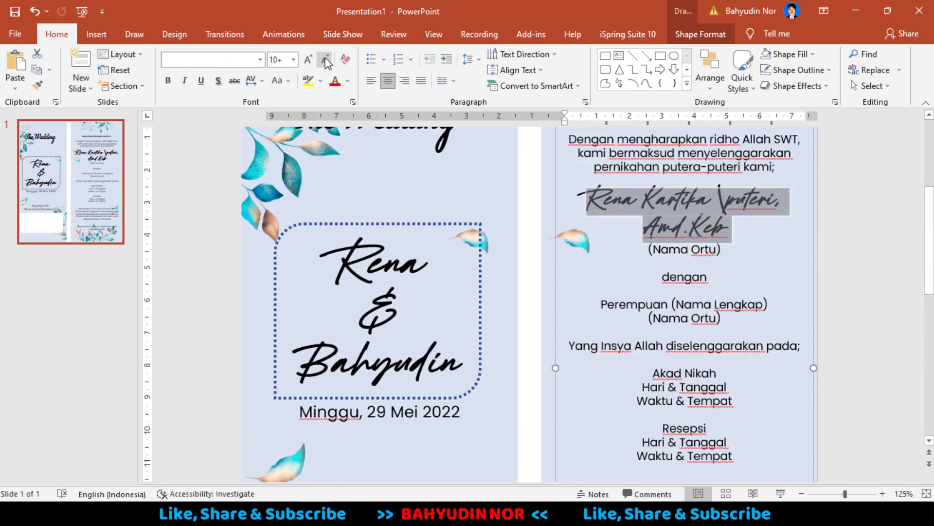
left_click(327, 61)
left_click(326, 61)
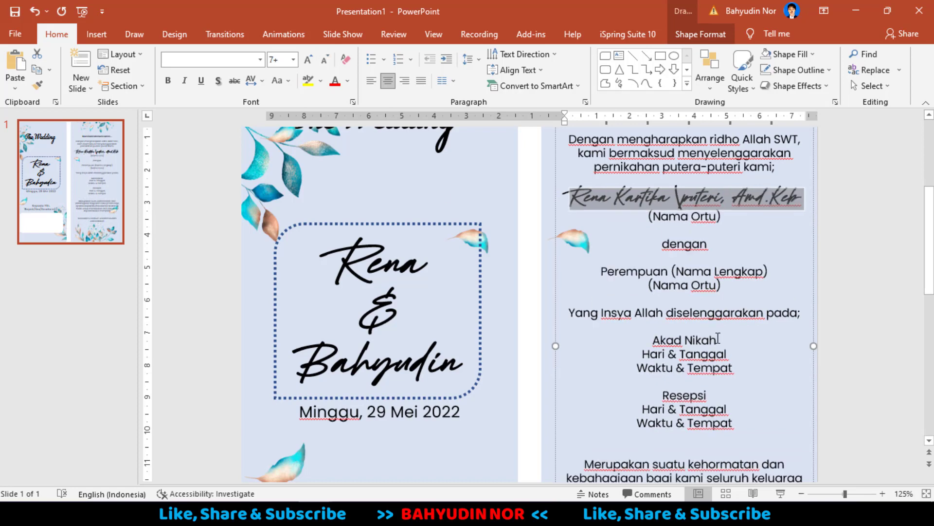
left_click(849, 296)
Correct the misspelled word to 'Puteri' by replacing its first letter with P.
left_click(681, 200)
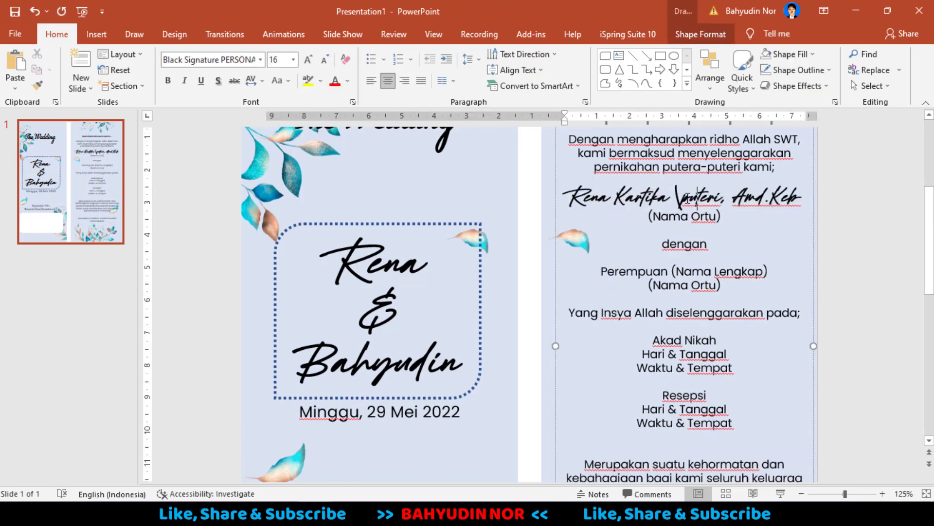
left_click(679, 200)
type("K")
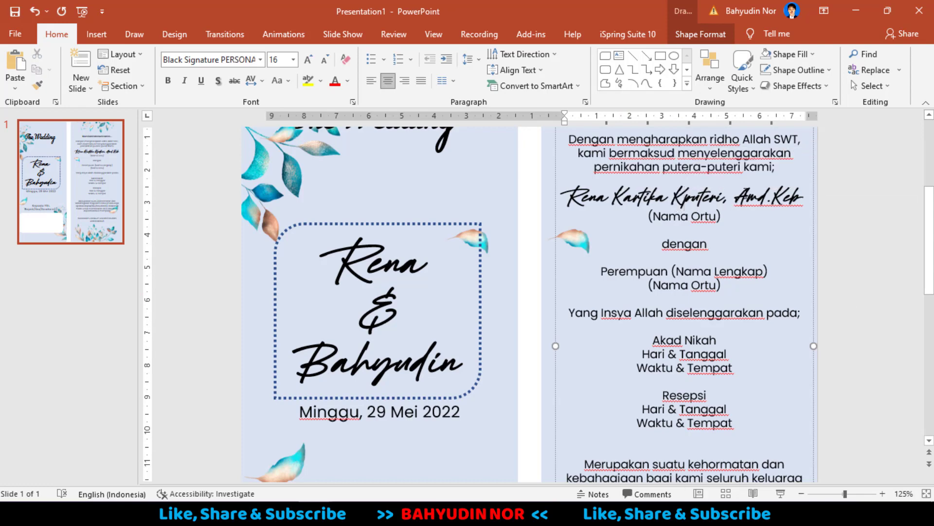
key("Delete")
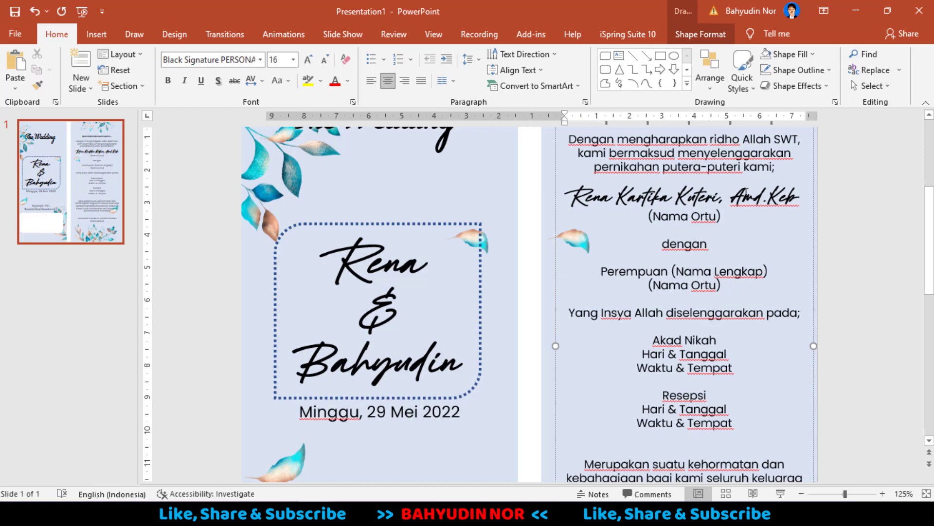
key("BackSpace")
type("P")
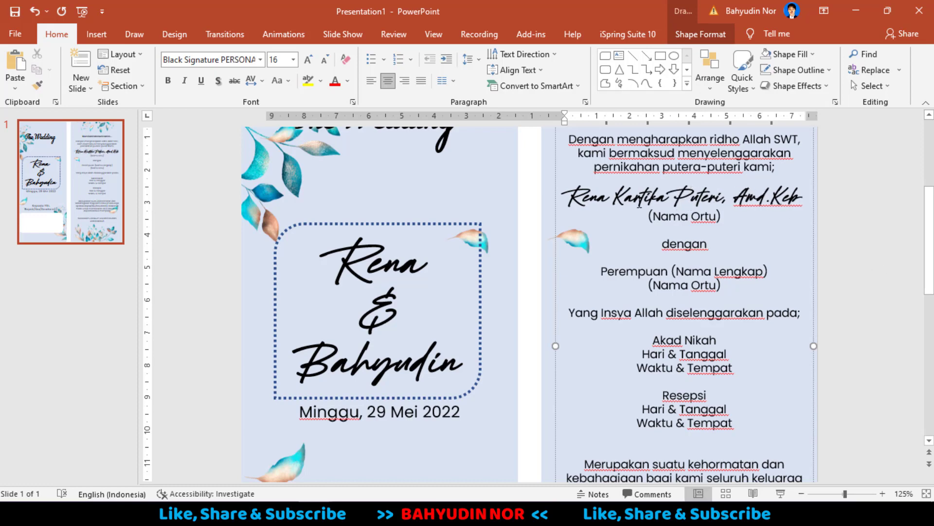
Adjust the width of the right text box.
key("Up")
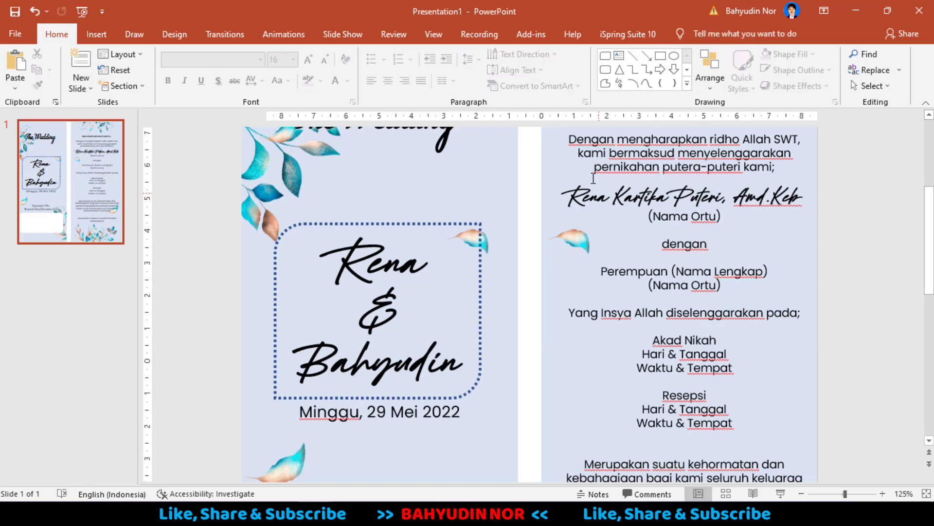
left_click(553, 218)
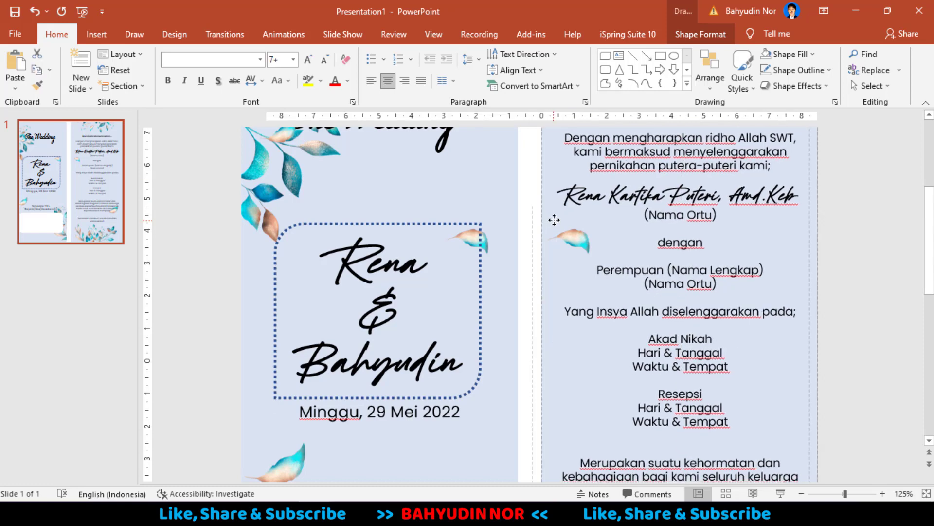
left_click_drag(555, 219, 553, 217)
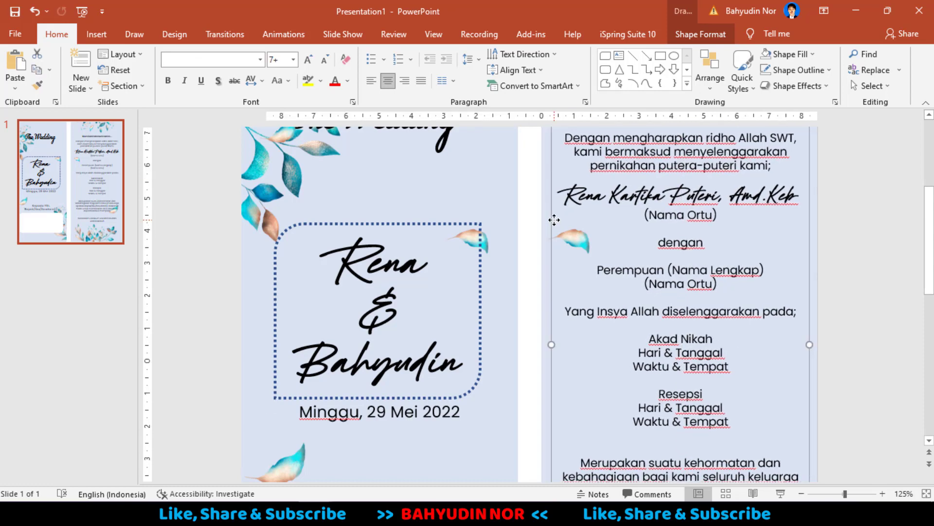
Replace (Nama Ortu) with 'Puteri Bpk.' plus the father's name and S.Sos, '& Ibu' plus the mother's name.
left_click(688, 214)
left_click_drag(642, 215, 716, 212)
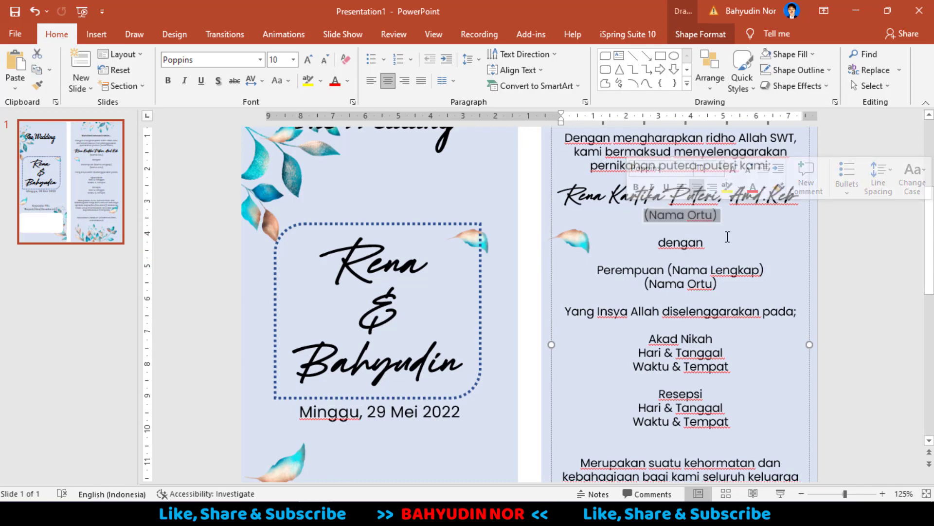
type("Puter")
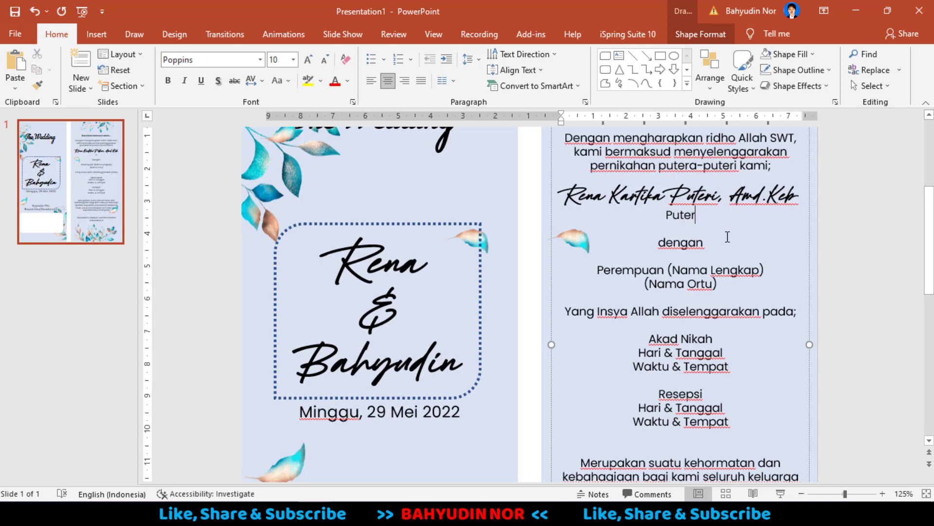
type("iB")
type("a")
key("BackSpace")
type("pj")
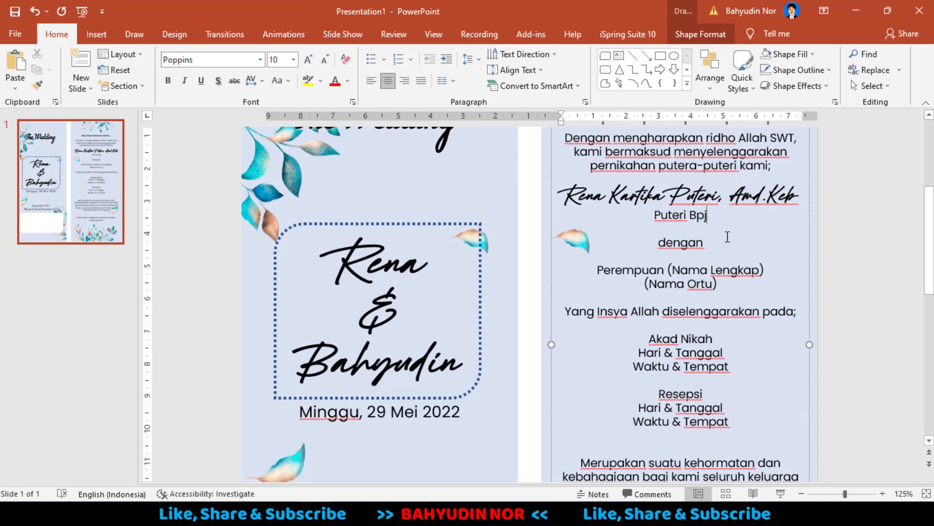
key("BackSpace")
type("k.")
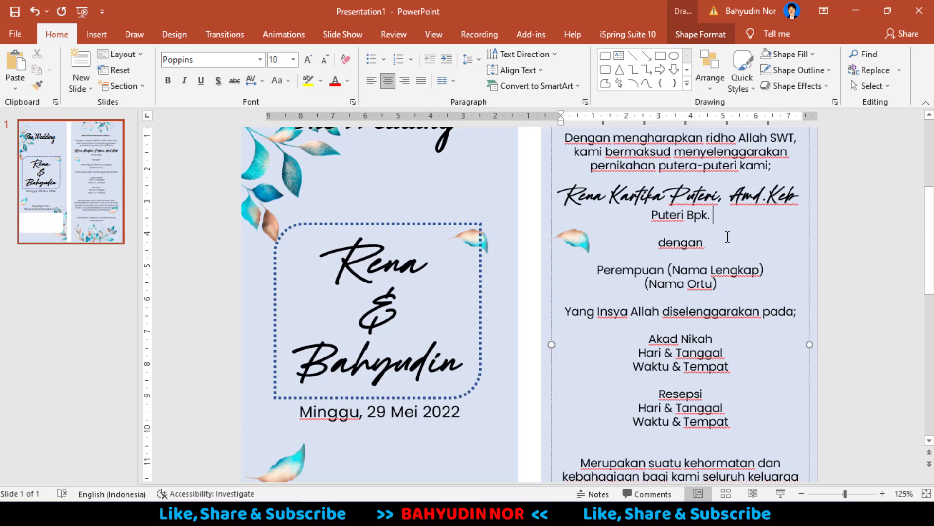
type(" Jumari ")
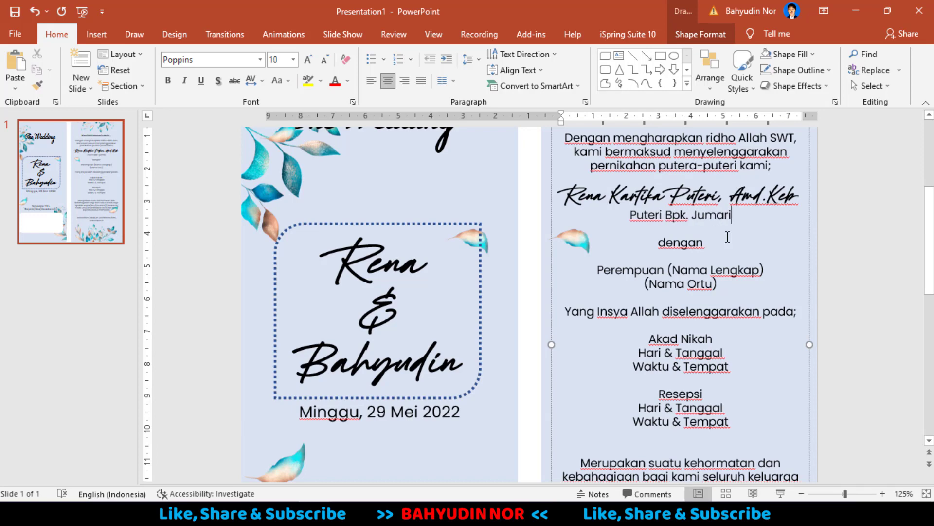
type("& Ibu ")
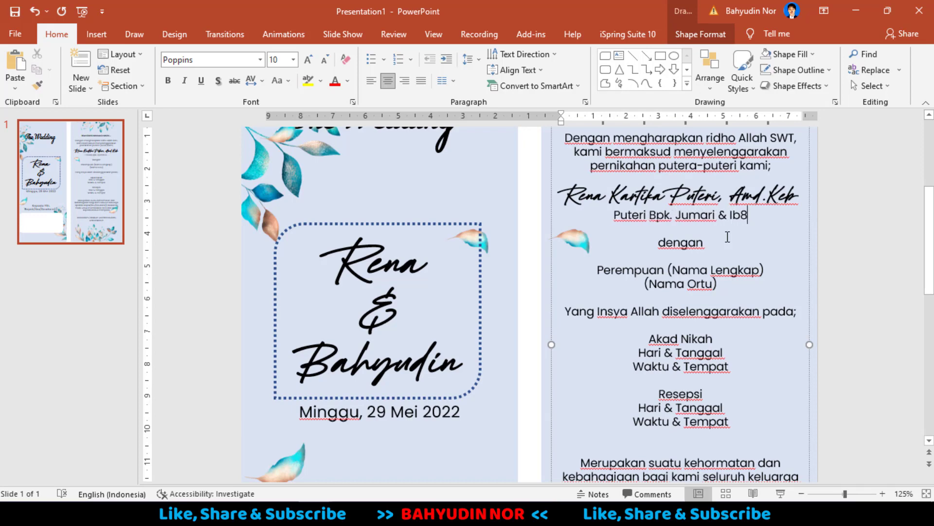
type("Rosyidah")
left_click(686, 215)
type(",")
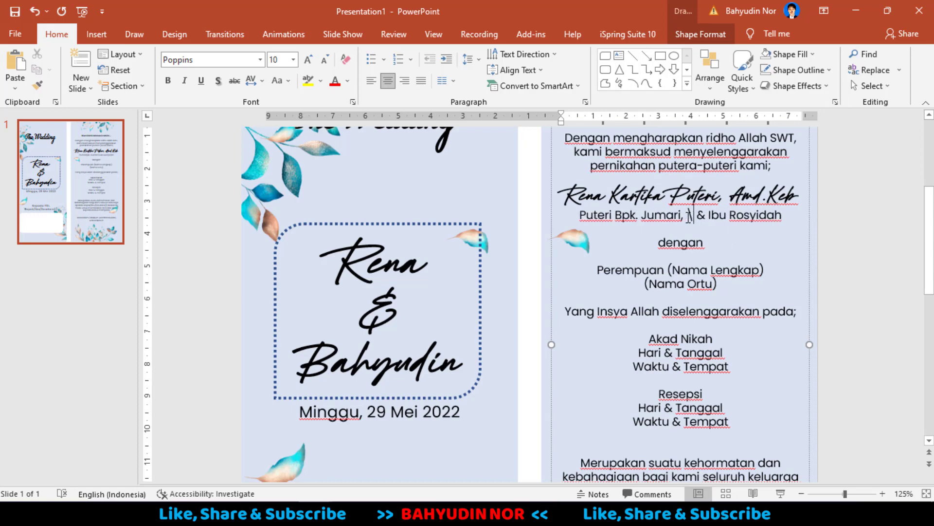
type(" S.Sos")
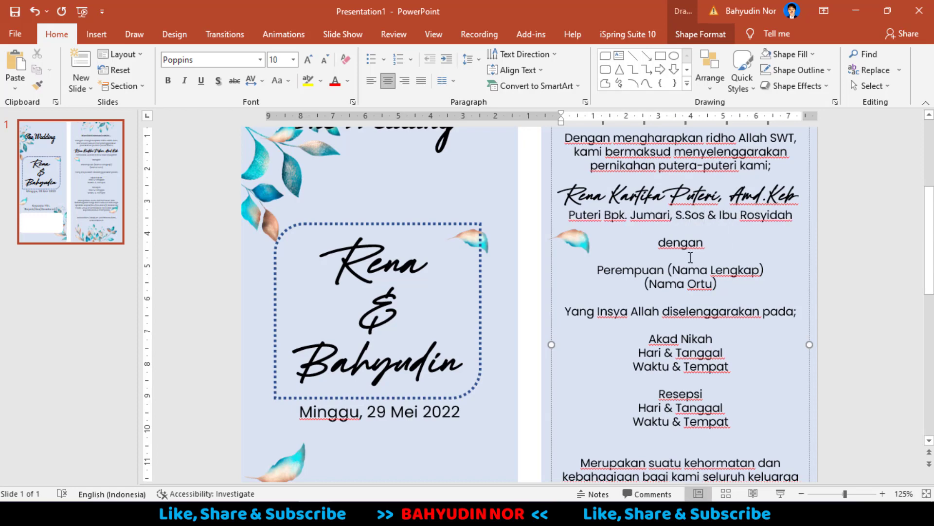
Set the word 'dengan' in Black Signature and enlarge it three sizes.
double_click(678, 245)
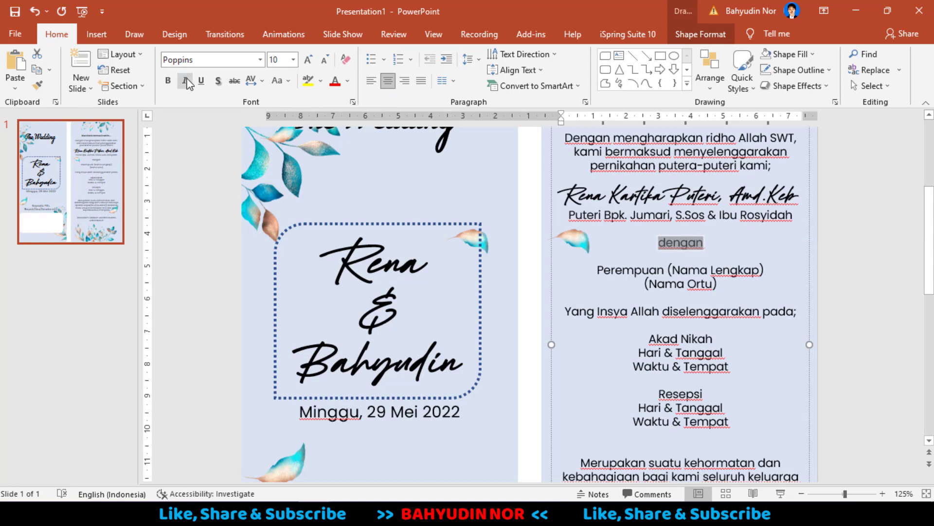
left_click(232, 61)
left_click(260, 59)
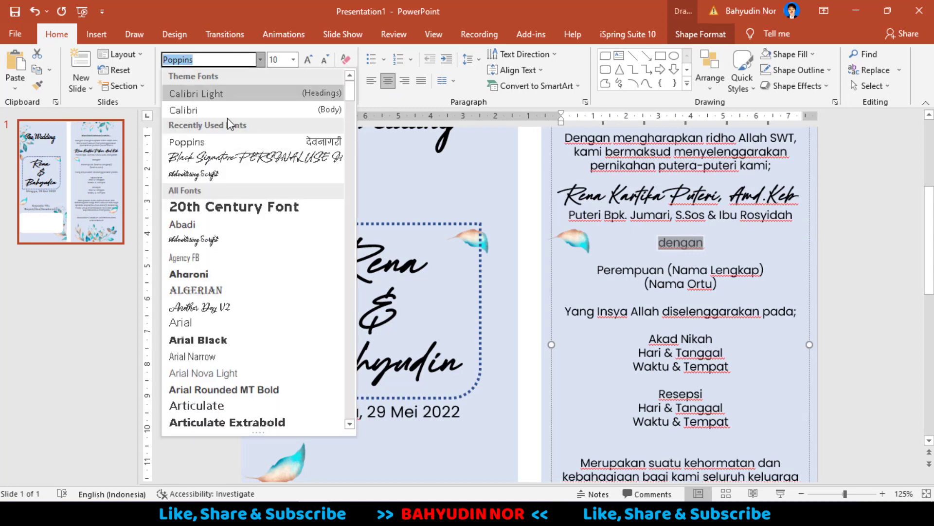
left_click(221, 153)
left_click(309, 60)
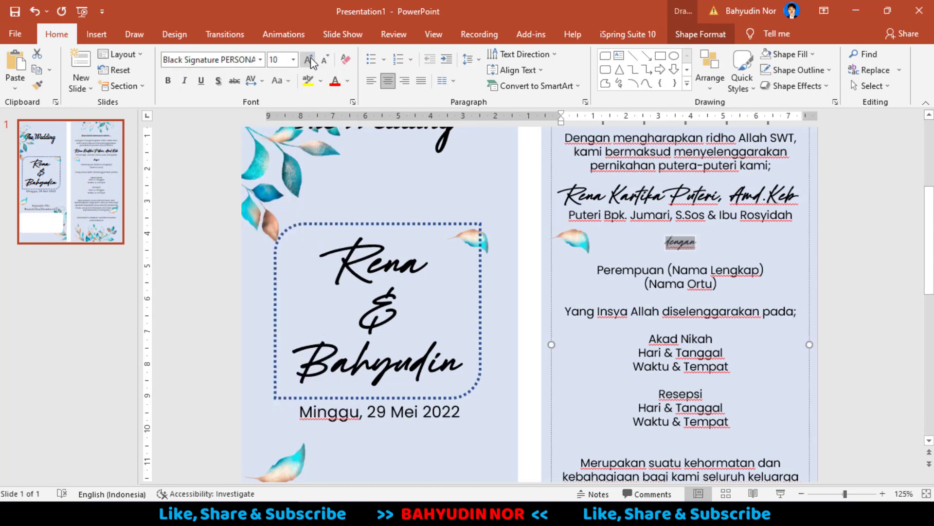
left_click(308, 60)
left_click(309, 60)
left_click(308, 60)
left_click(309, 60)
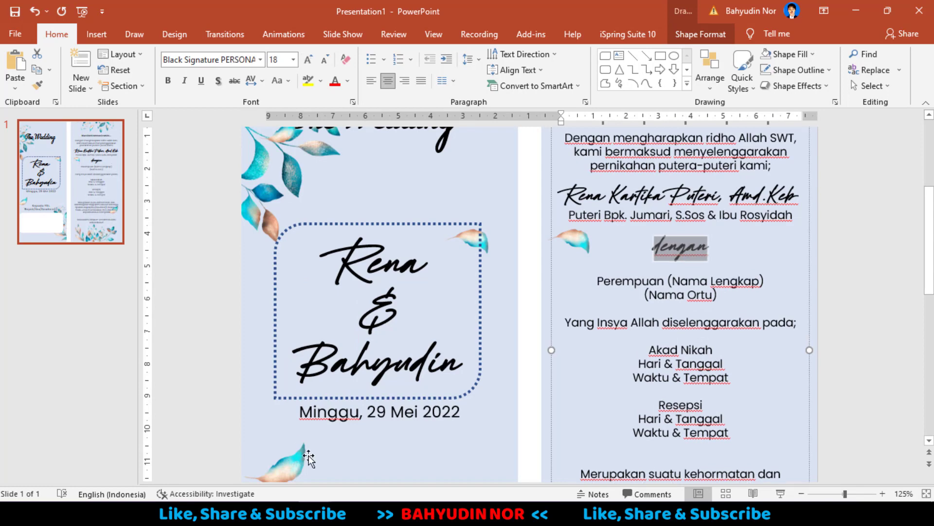
After checking the reference file, switch 'dengan' to Advertising Script, one size smaller.
left_click(243, 458)
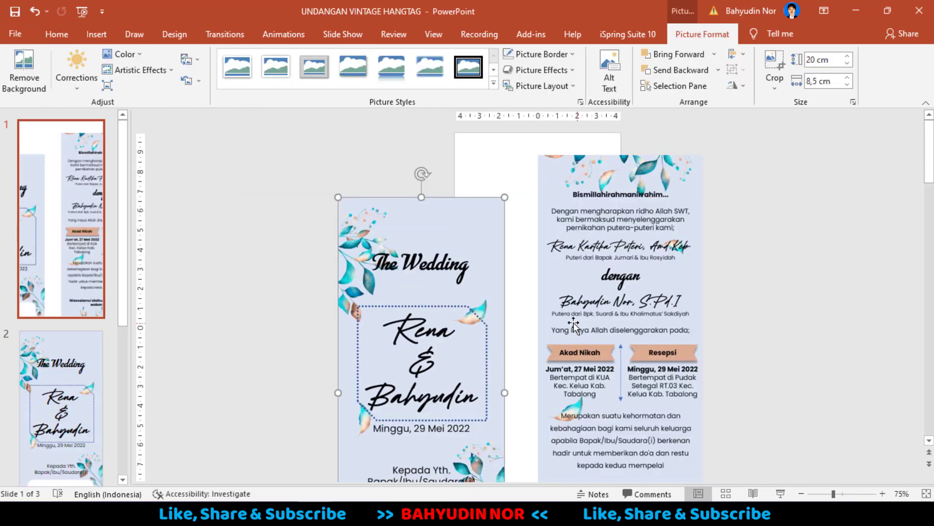
left_click(393, 470)
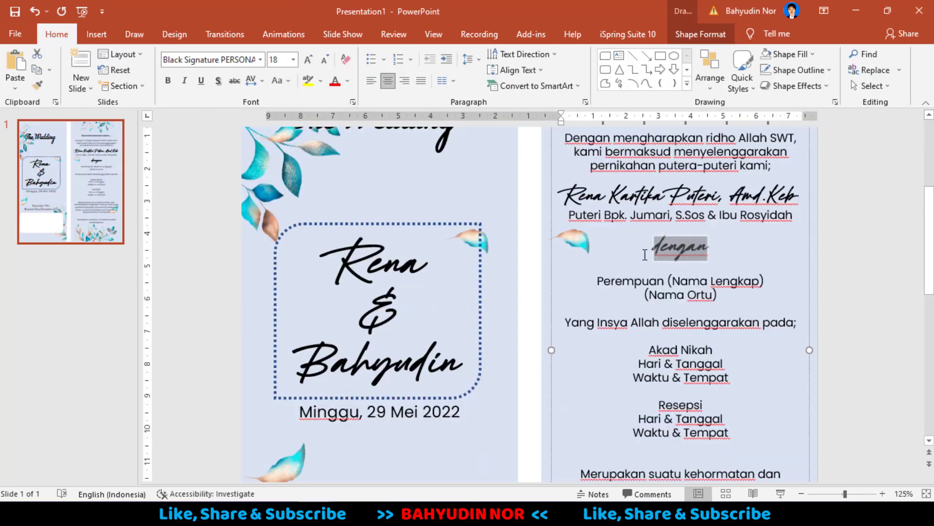
left_click(260, 59)
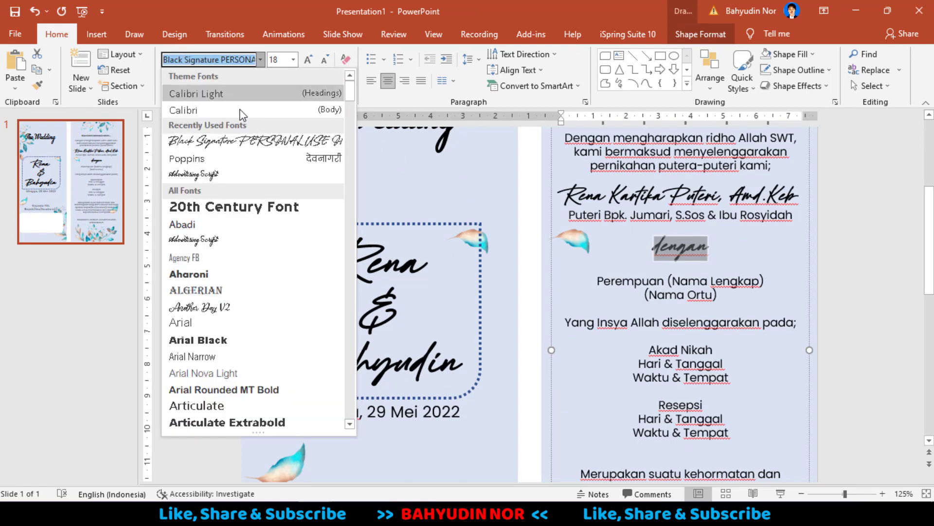
left_click(202, 173)
left_click(325, 61)
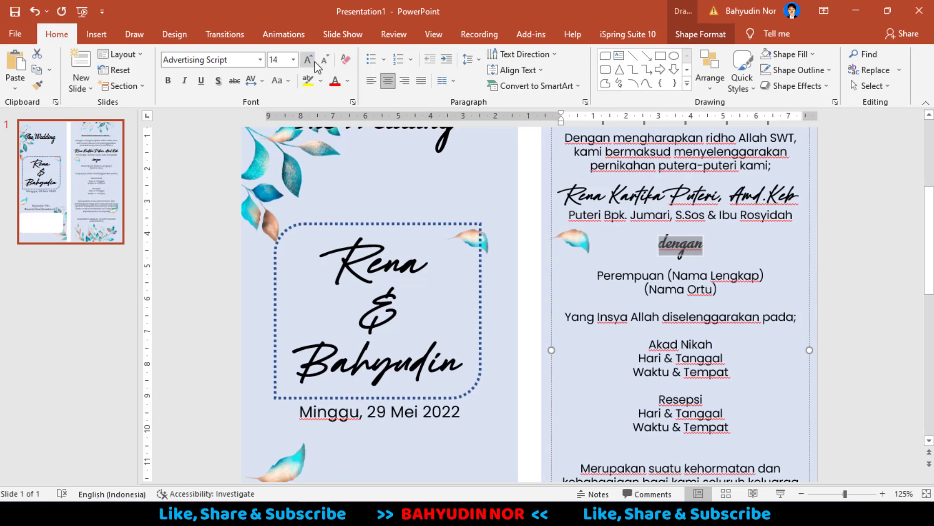
left_click(601, 293)
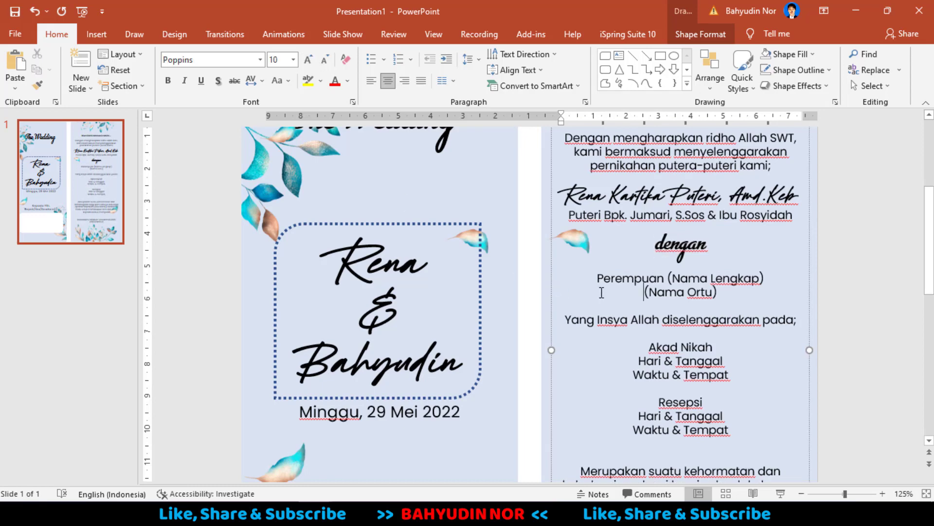
Fix a letter in the bride's name and enter the groom's name with S.Pd.I over its placeholder.
double_click(623, 189)
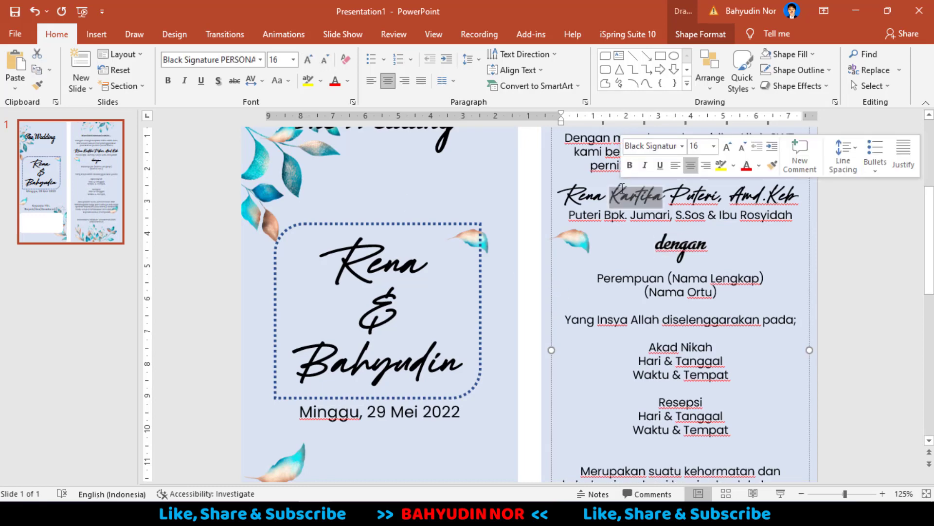
type("C")
left_click_drag(597, 279, 782, 284)
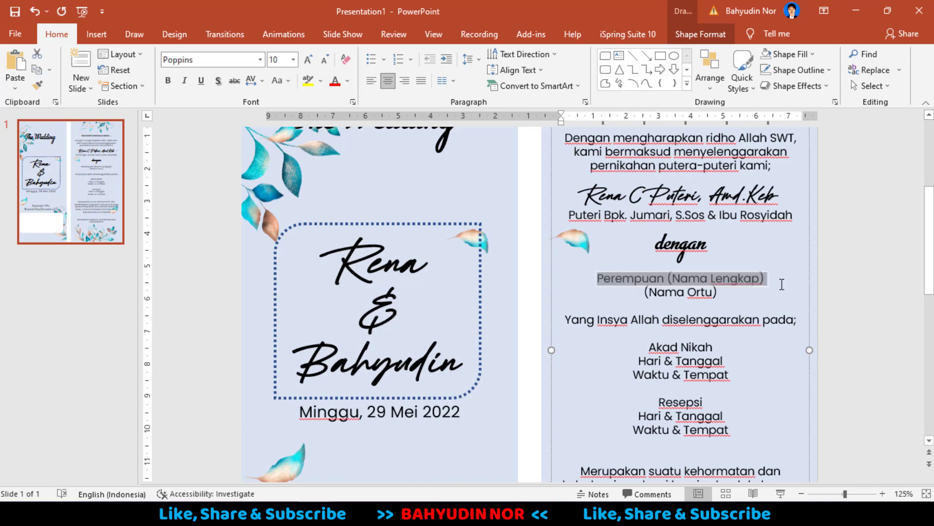
key("ctrl+v")
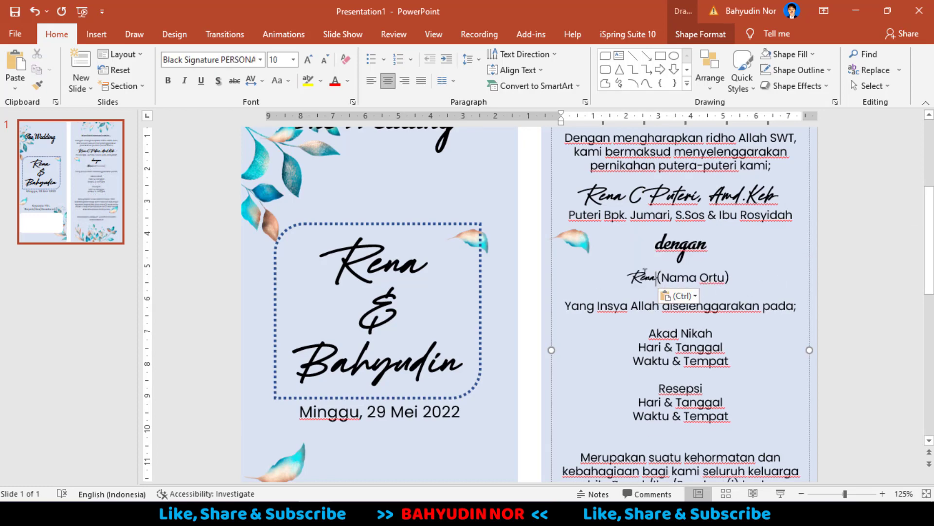
key("Return")
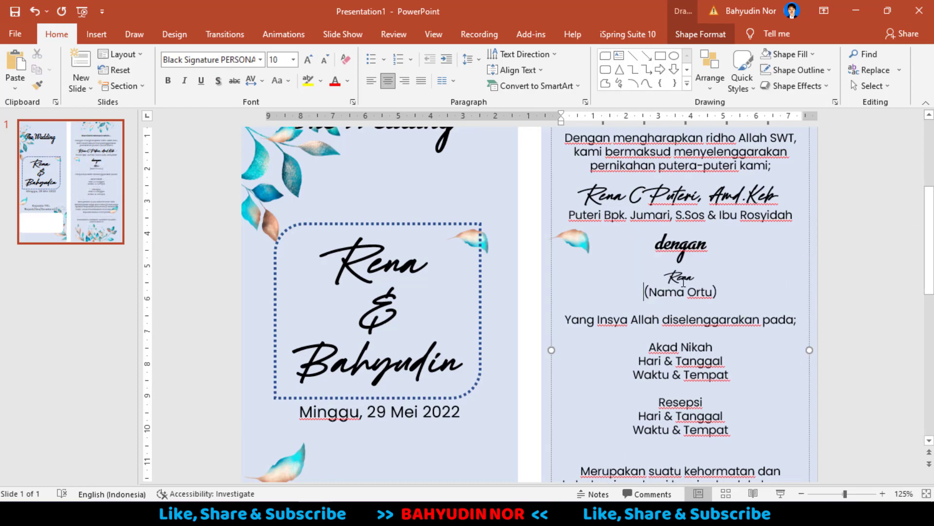
double_click(684, 281)
type("Bahyudin")
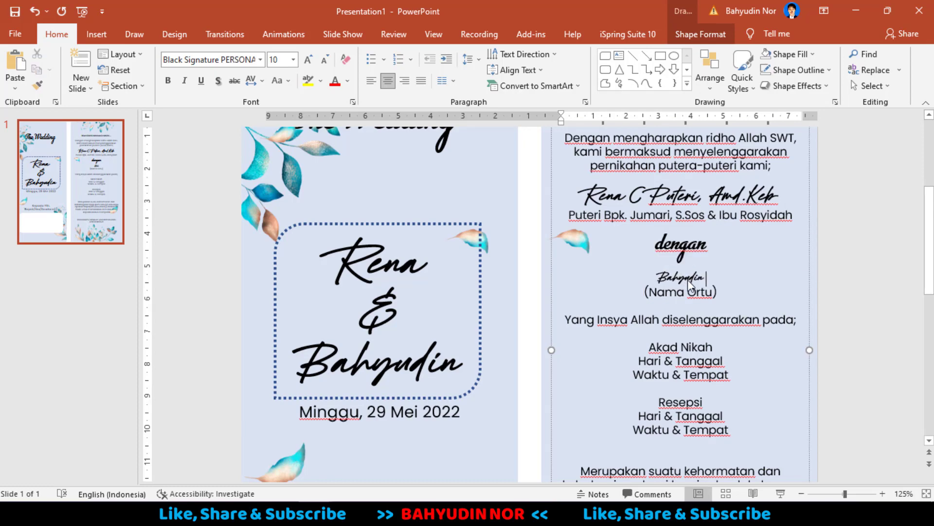
type(" Nor, ")
type("S.")
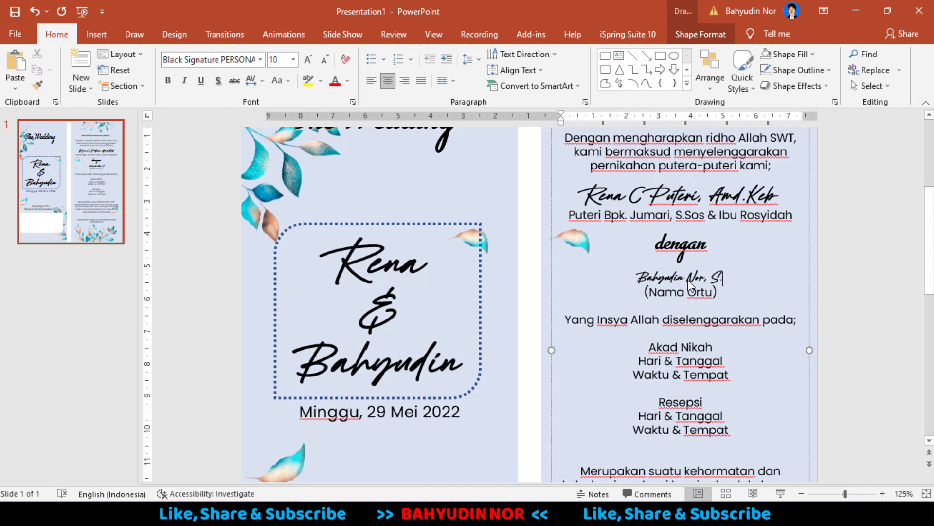
type("Pd.")
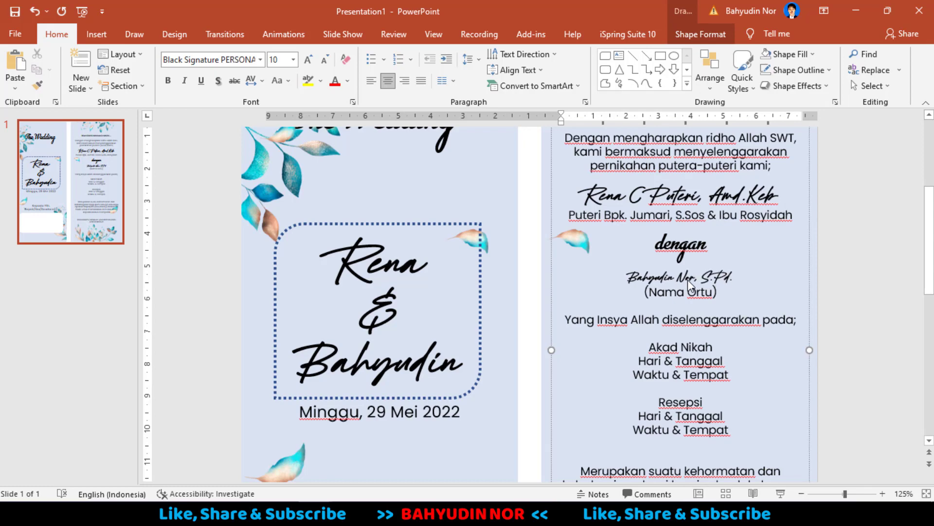
type("I")
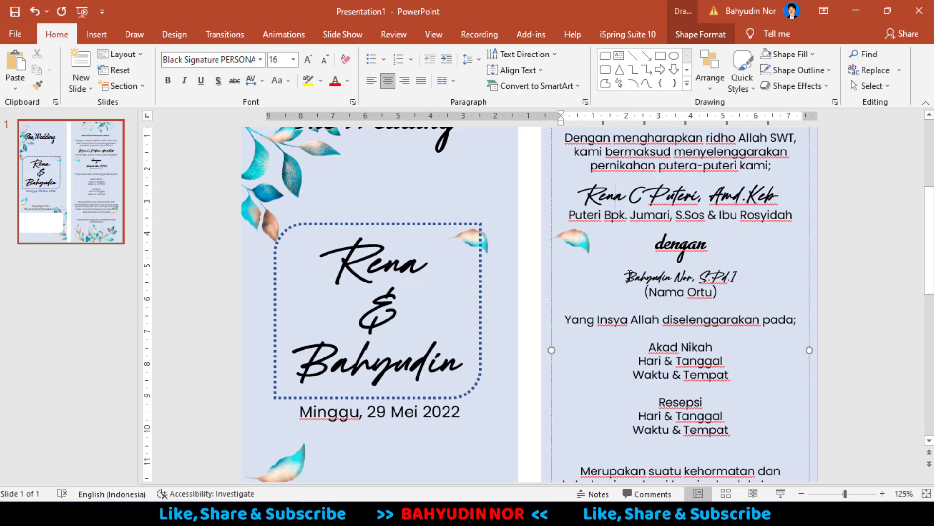
Set the groom's name line to 16 pt.
left_click_drag(628, 273, 744, 276)
left_click(274, 59)
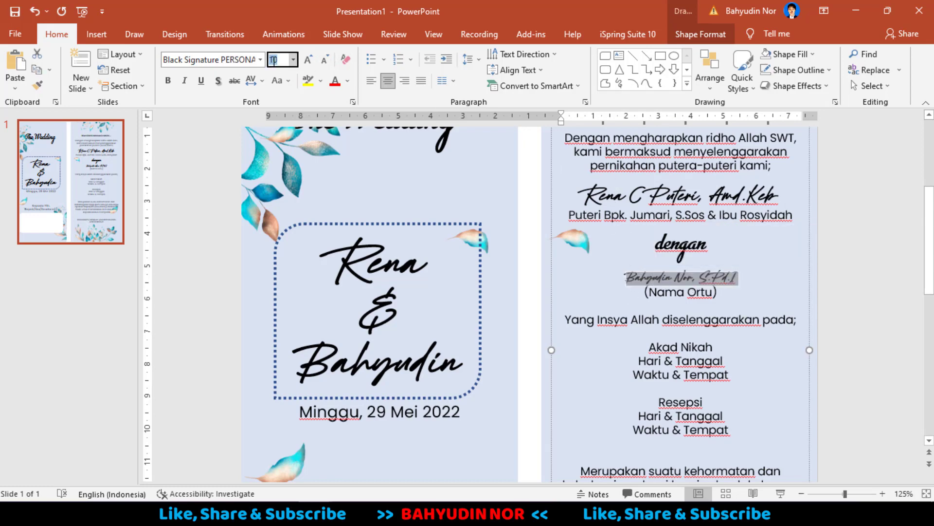
type("16")
key("Return")
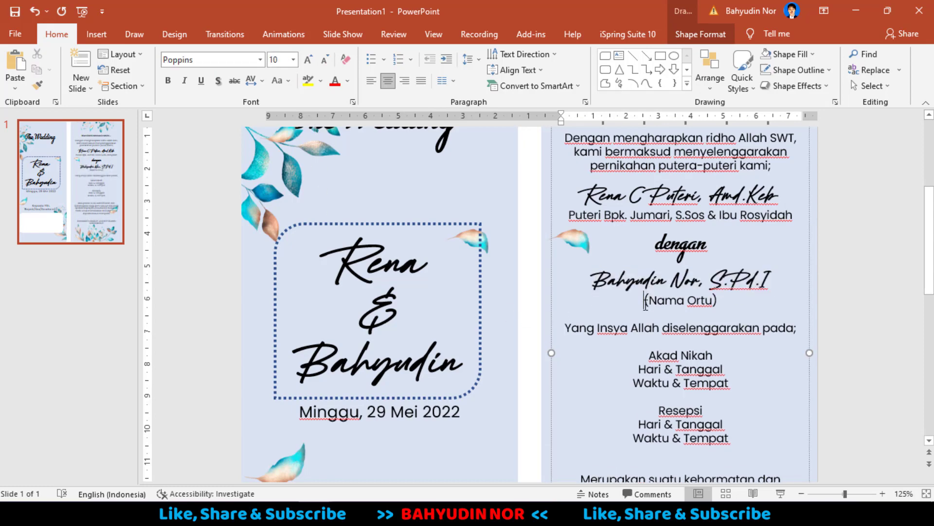
left_click_drag(645, 300, 730, 301)
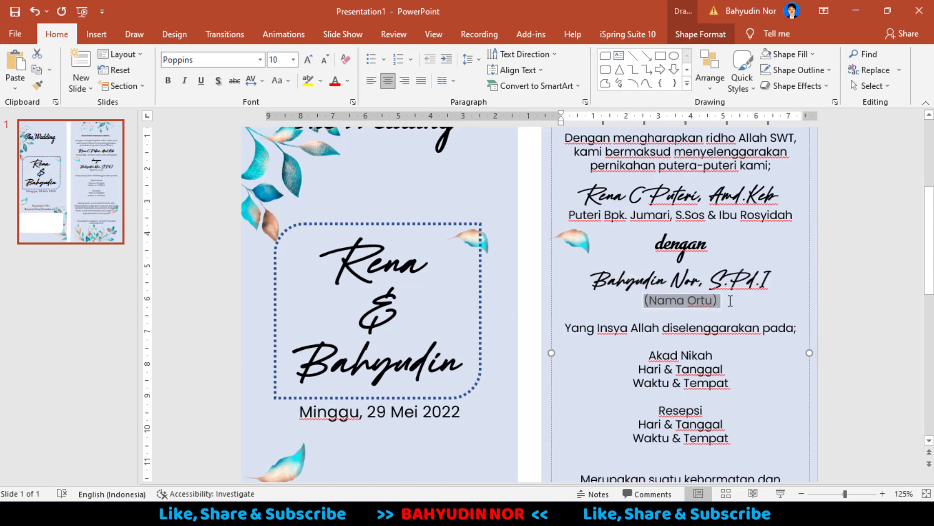
Type the groom's parents line over (Nama Ortu), naming his father and mother.
triple_click(605, 215)
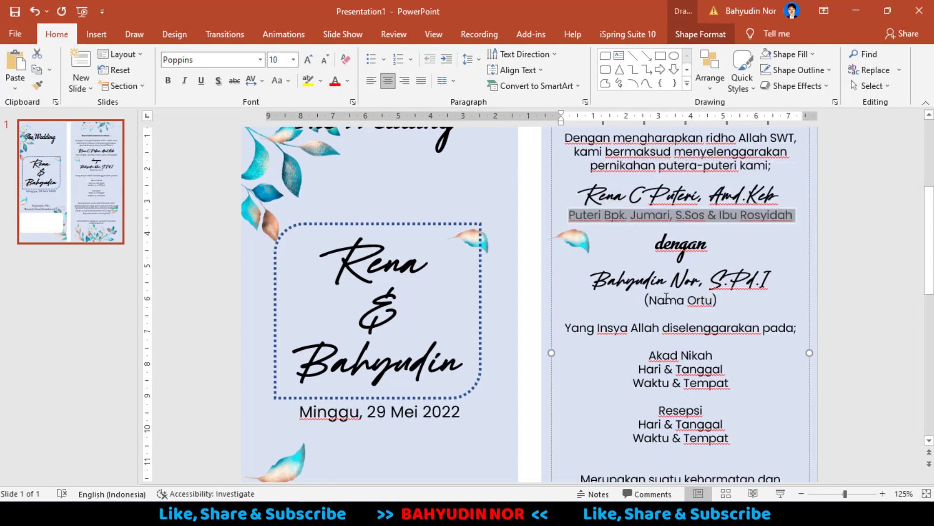
left_click_drag(645, 301, 724, 300)
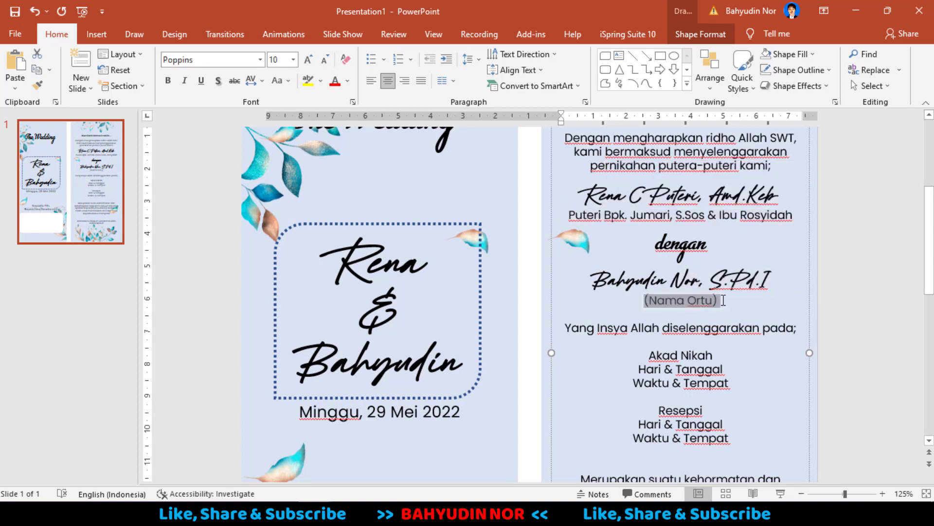
type("Pu")
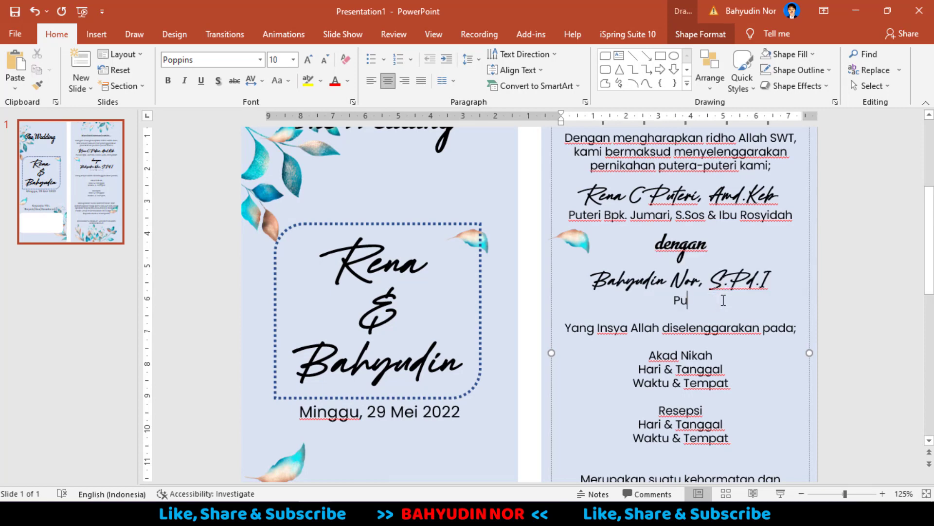
type("tero")
type(" dari Bapak s")
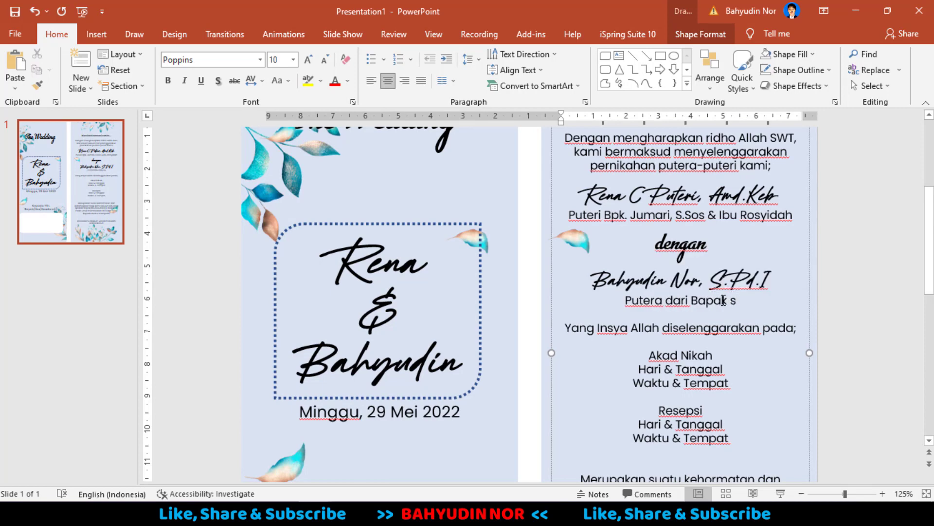
type("uardi & Ibu Hal")
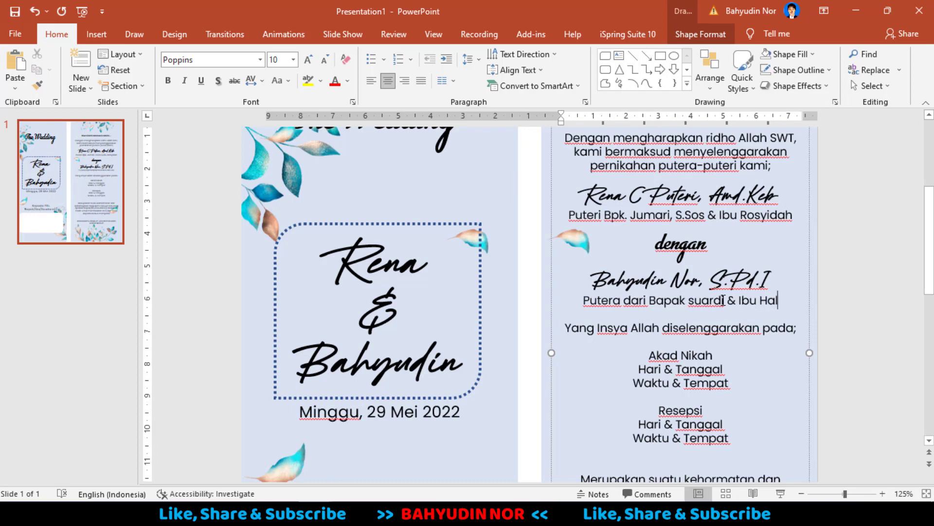
type("imatus'")
key("BackSpace")
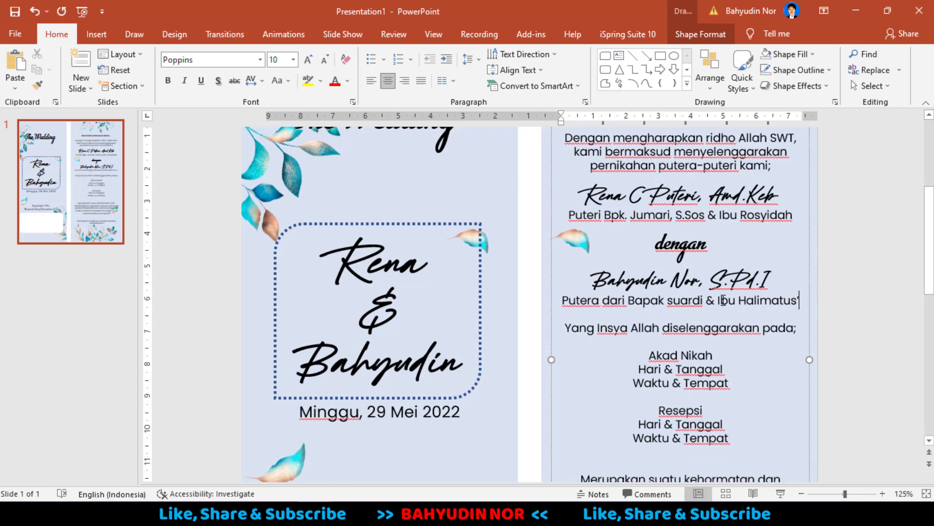
type("'Sakdiyah")
Shrink the parents lines down to 8 pt.
triple_click(681, 307)
left_click(325, 60)
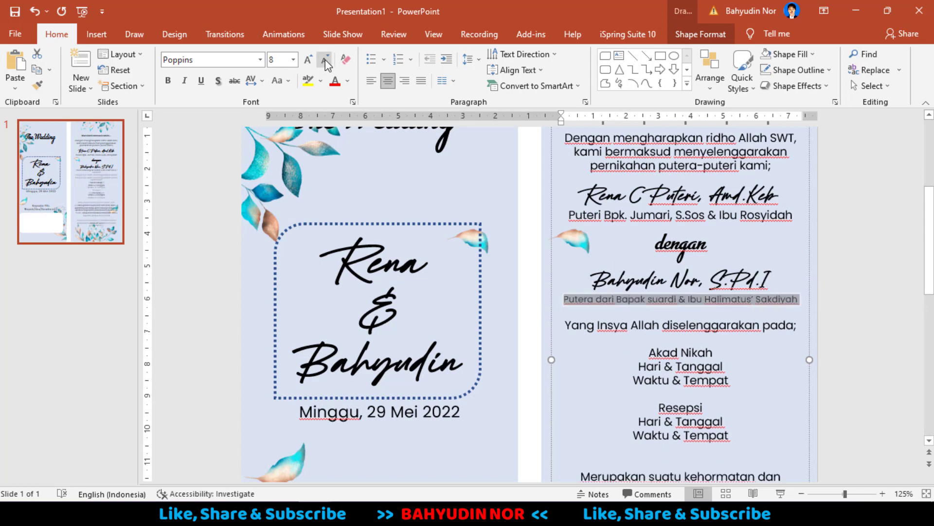
left_click(325, 60)
left_click(324, 59)
left_click(549, 241)
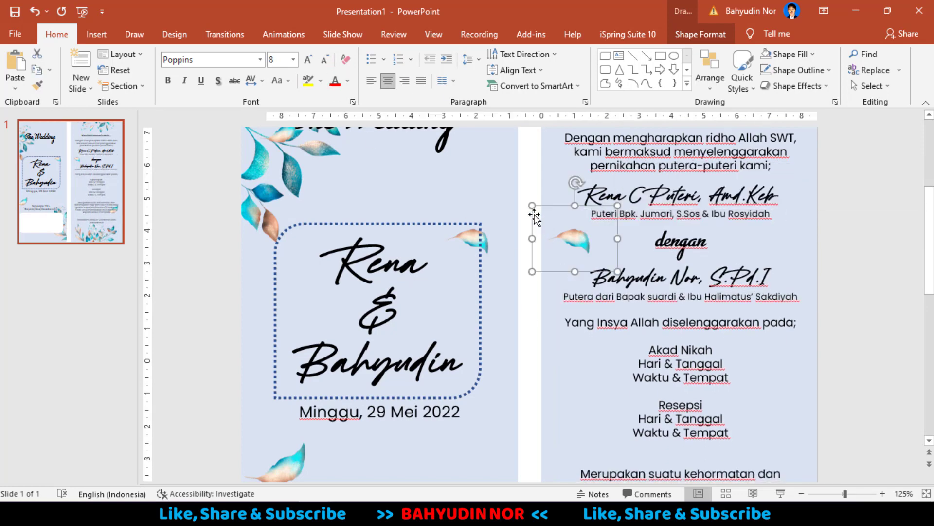
left_click(595, 296)
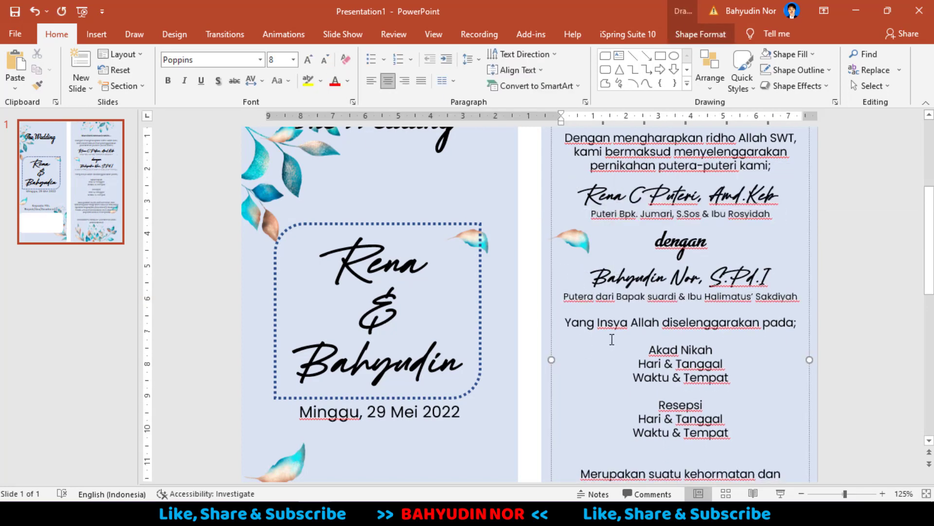
Cut the Akad Nikah, Hari & Tanggal and Waktu & Tempat lines and paste them as a separate box.
scroll(697, 359, "down", 1)
left_click(650, 335)
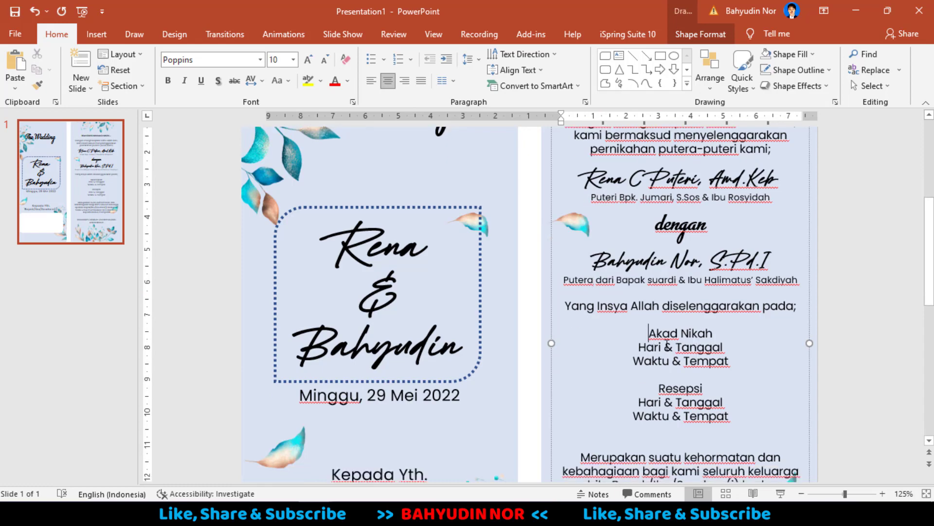
left_click(888, 337)
scroll(778, 360, "down", 1)
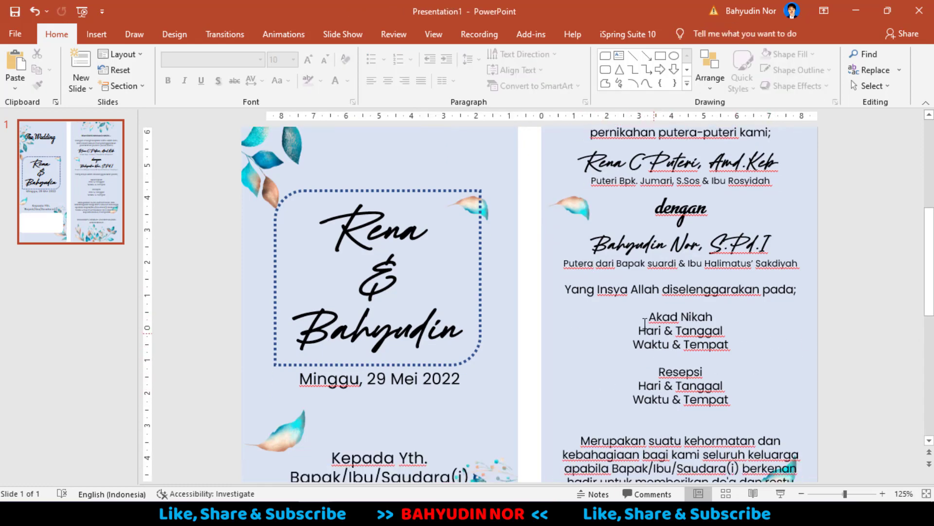
left_click_drag(645, 319, 716, 344)
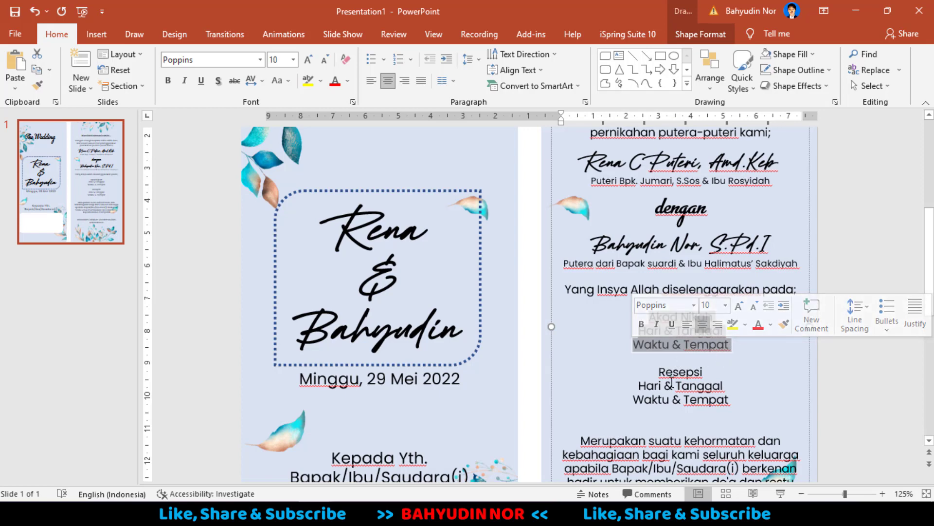
key("Delete")
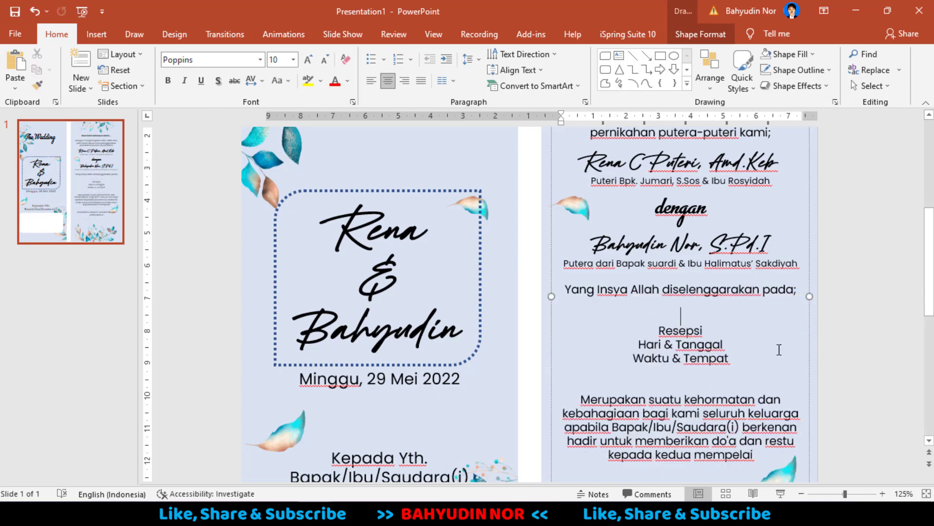
left_click(848, 285)
key("ctrl+v")
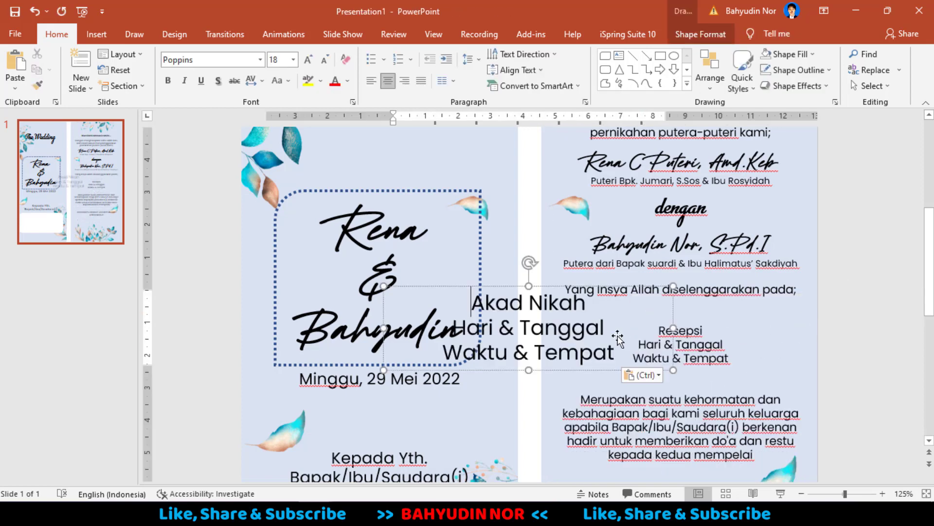
Set the pasted Akad Nikah lines to 10 pt.
key("ctrl+a")
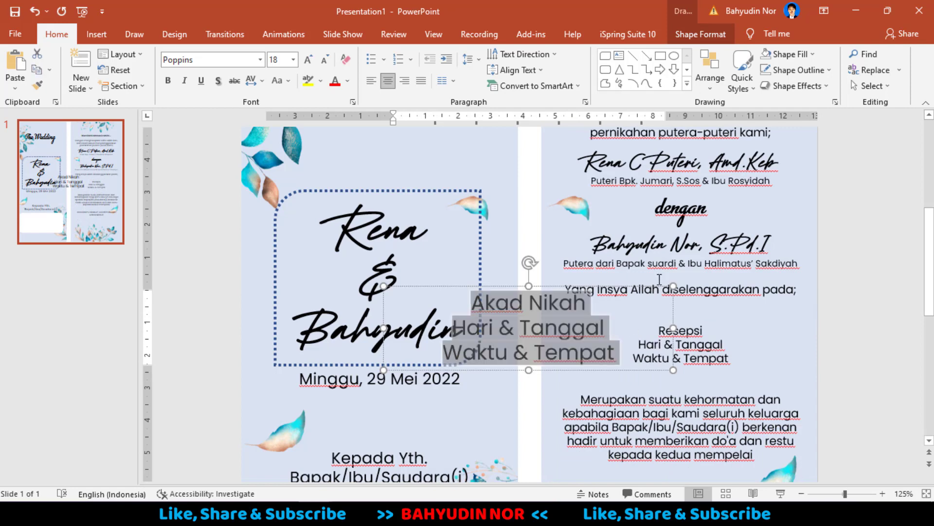
left_click(739, 288)
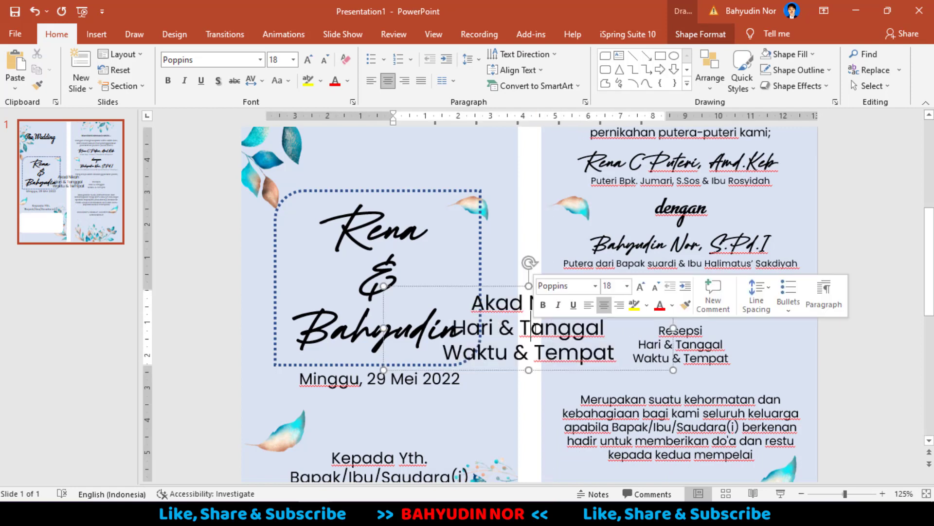
triple_click(535, 329)
key("ctrl+a")
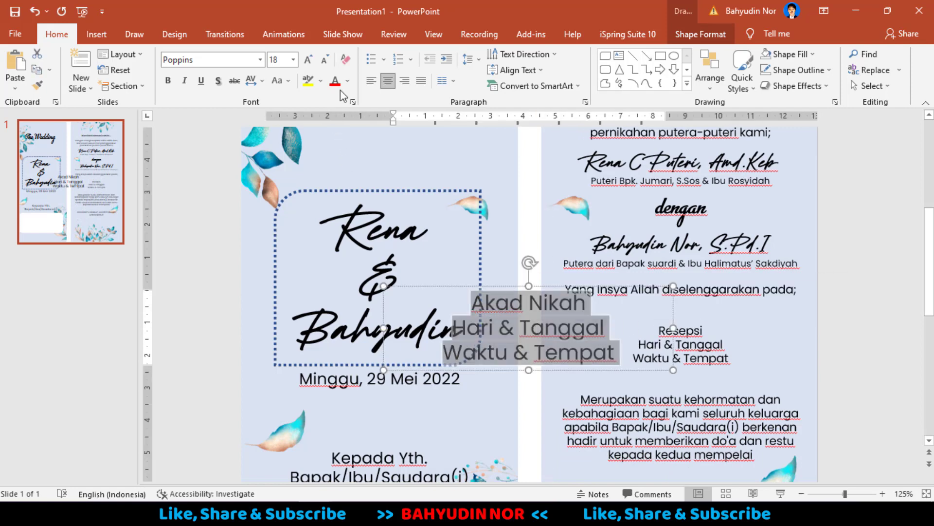
left_click(281, 61)
type("10")
key("Return")
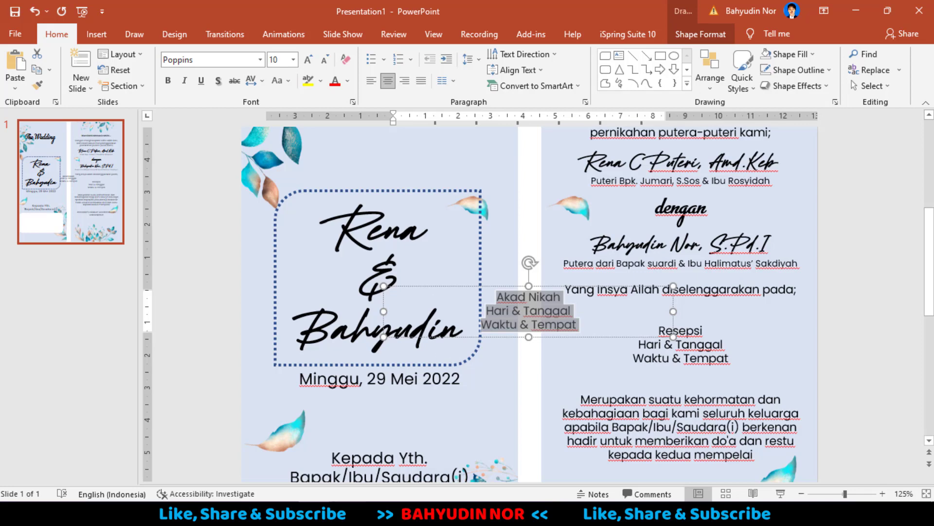
Copy the Akad Nikah details from slide 3 of the finished invitation into the new box.
left_click(236, 448)
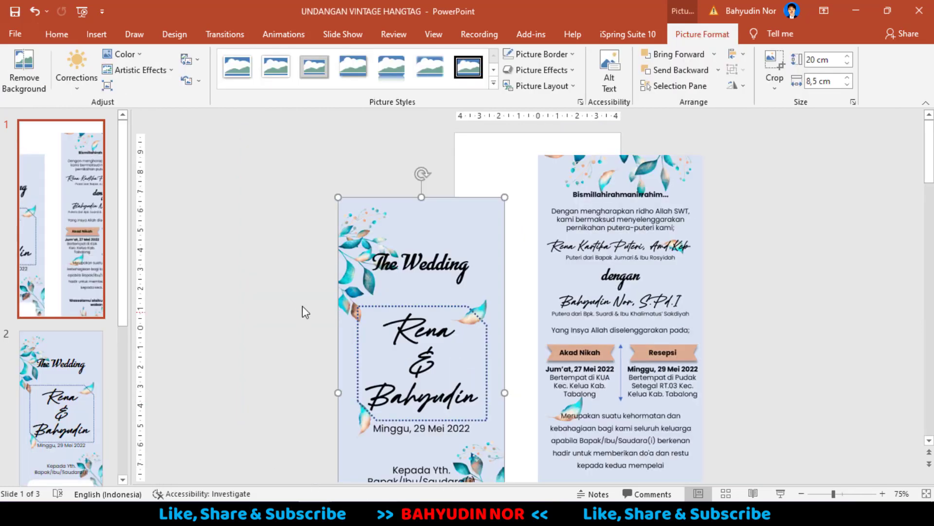
scroll(72, 401, "down", 2)
scroll(68, 395, "down", 3)
left_click(54, 404)
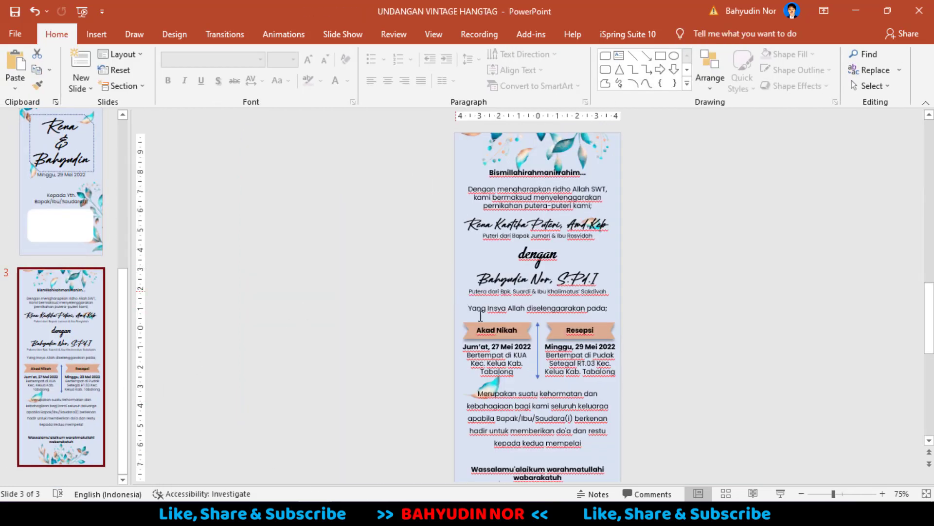
left_click(482, 353)
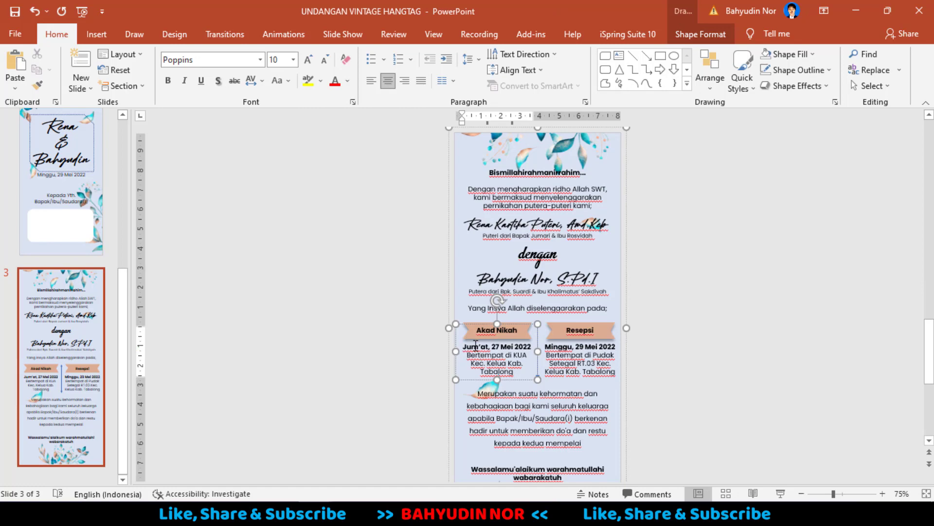
key("ctrl+a")
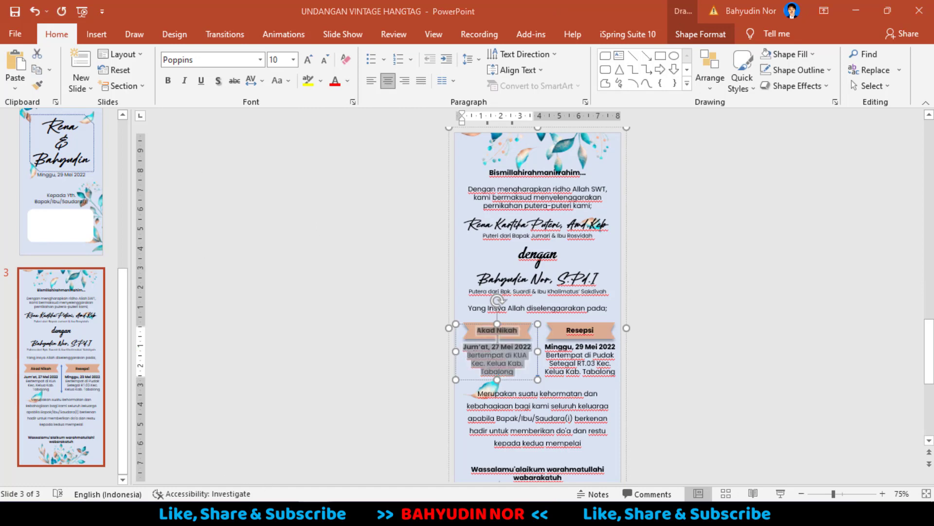
left_click(390, 438)
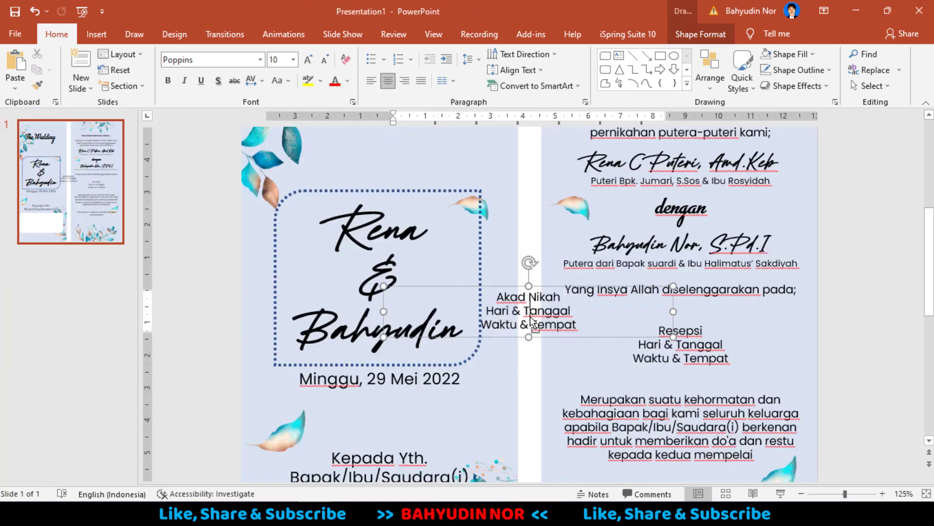
key("ctrl+a")
key("ctrl+v")
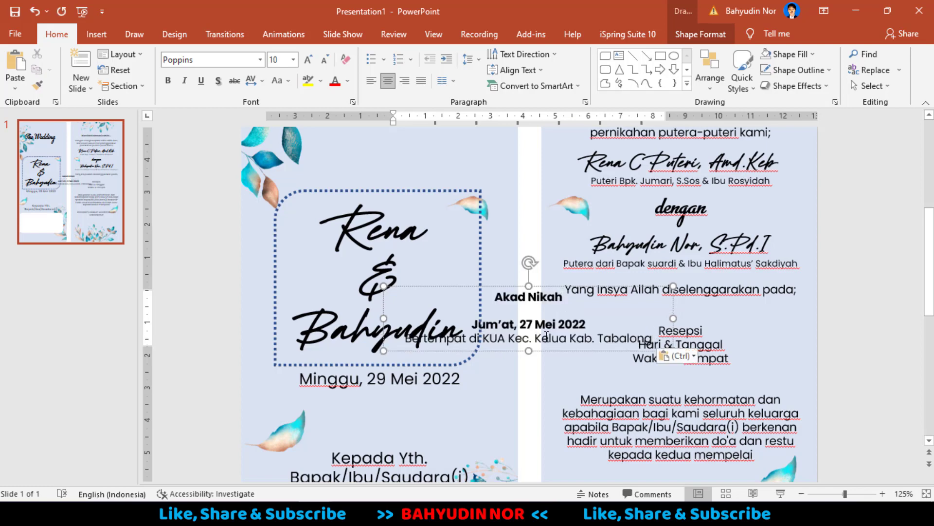
left_click(672, 324)
Replace the Resepsi placeholder lines with blank lines and narrow the Akad Nikah box.
left_click(692, 323)
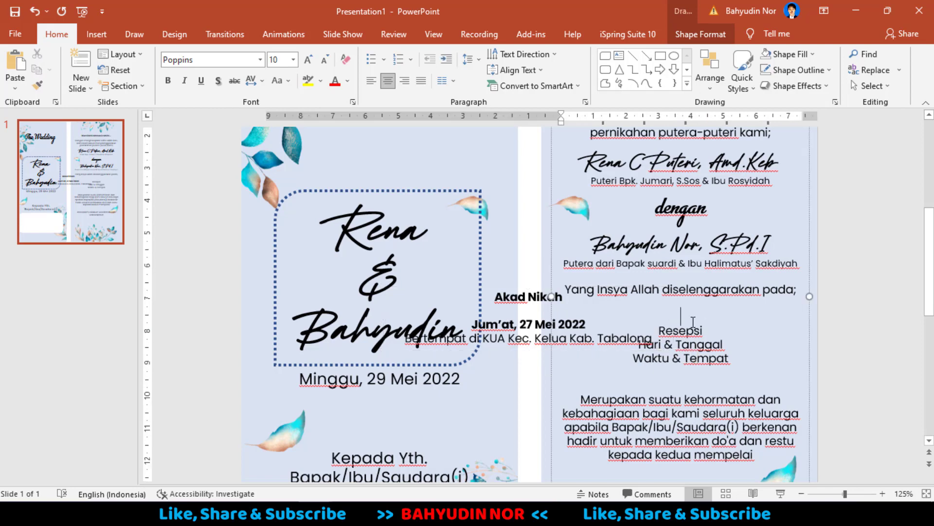
left_click_drag(740, 364, 671, 321)
key("BackSpace")
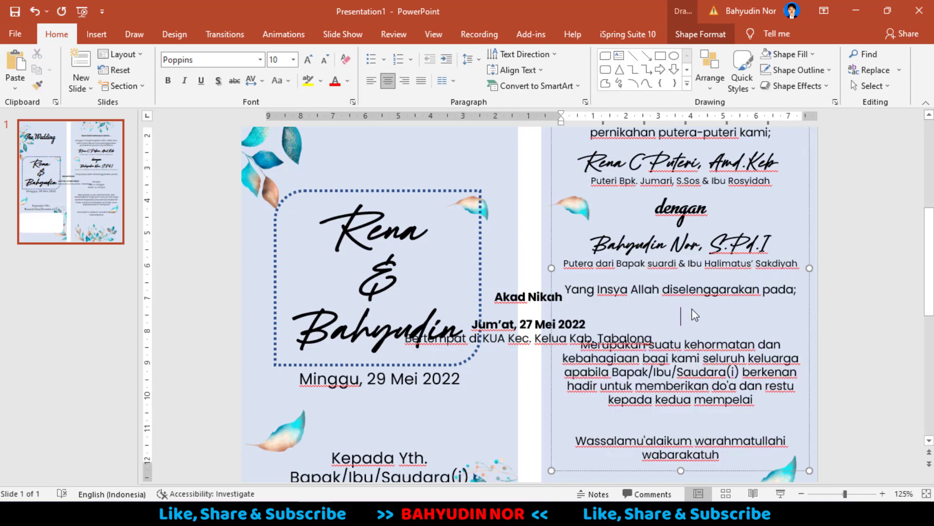
key("Return")
key("Return")
left_click(576, 337)
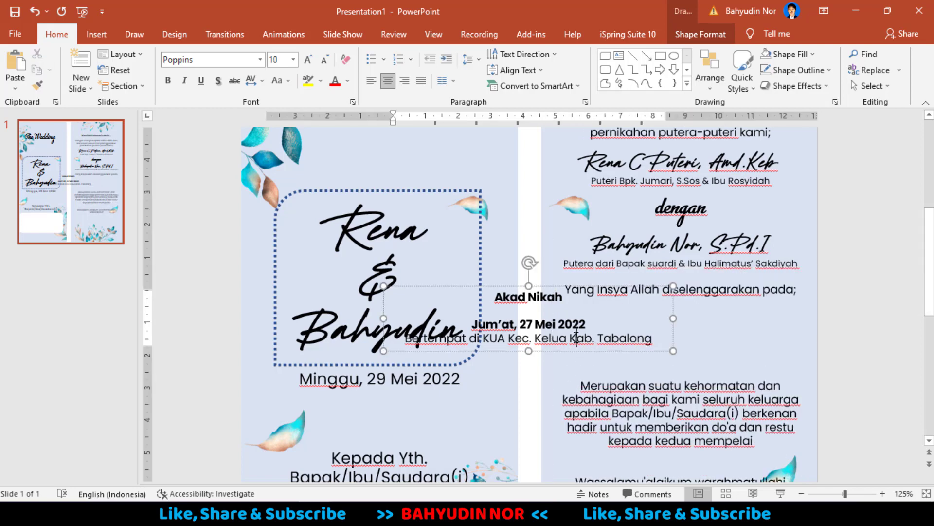
mouse_move(385, 321)
left_mouse_down()
mouse_move(552, 330)
mouse_move(537, 330)
left_mouse_up()
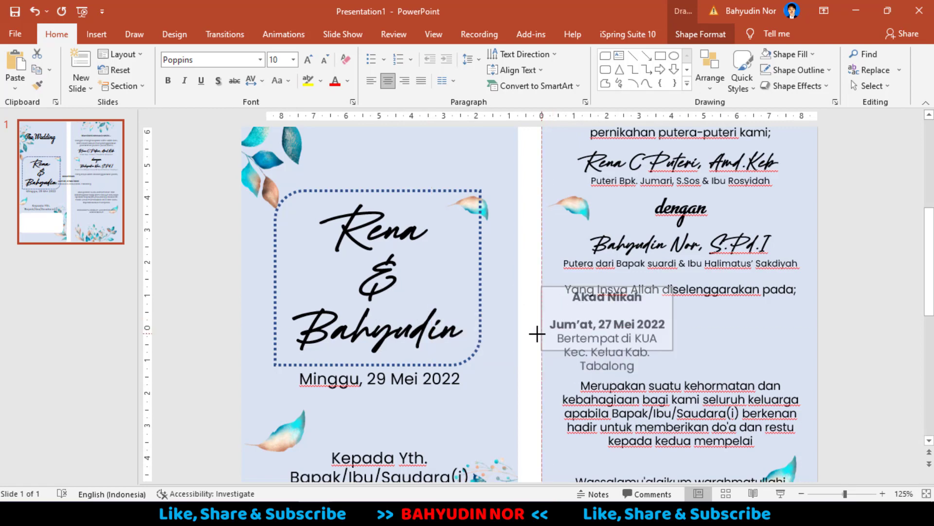
Add blank lines after 'Yang Insya Allah' and move the Akad Nikah box into the gap.
left_click(699, 358)
key("Return")
key("Return")
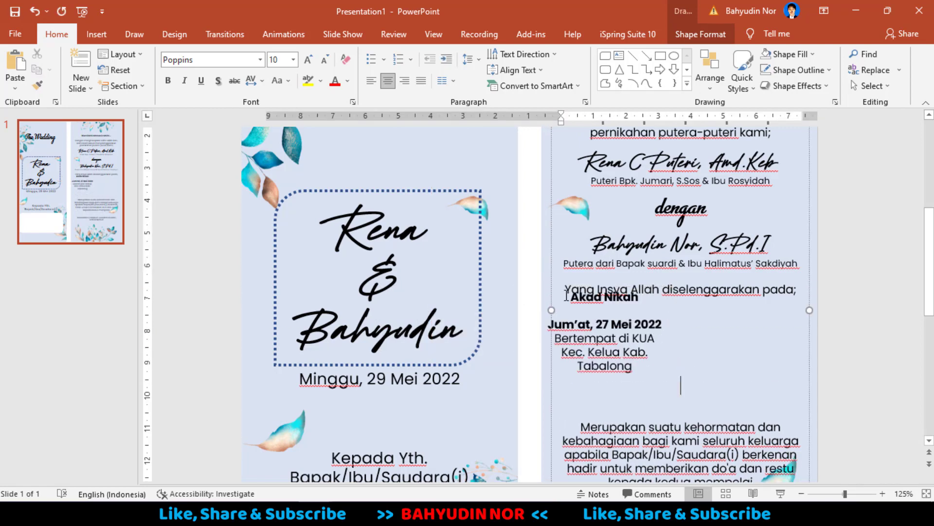
left_click(584, 337)
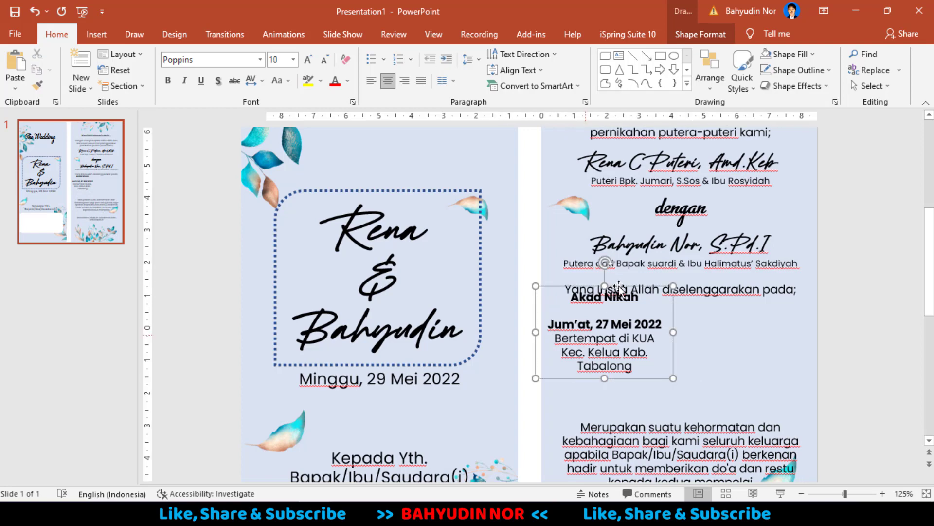
left_click_drag(617, 286, 627, 308)
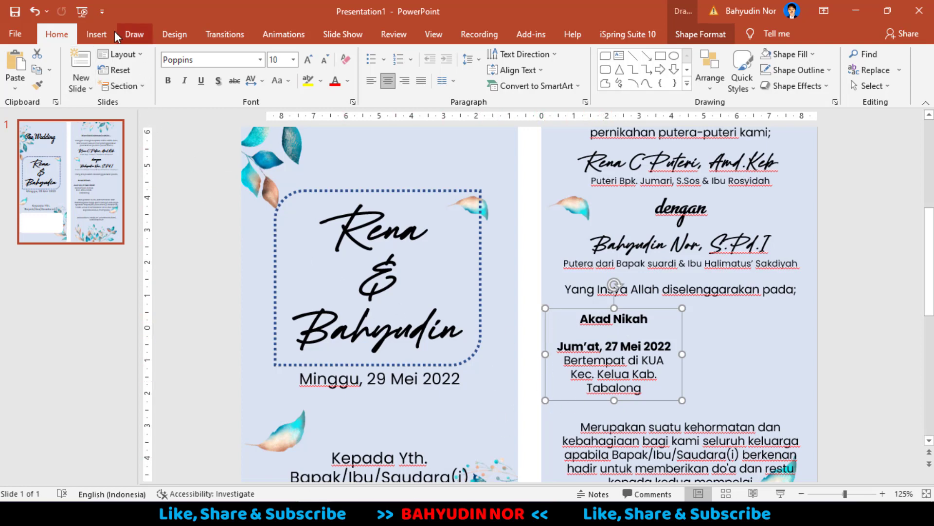
Draw a rectangle over the Akad Nikah heading, 0.92 cm tall, with no outline.
left_click(100, 34)
left_click(226, 83)
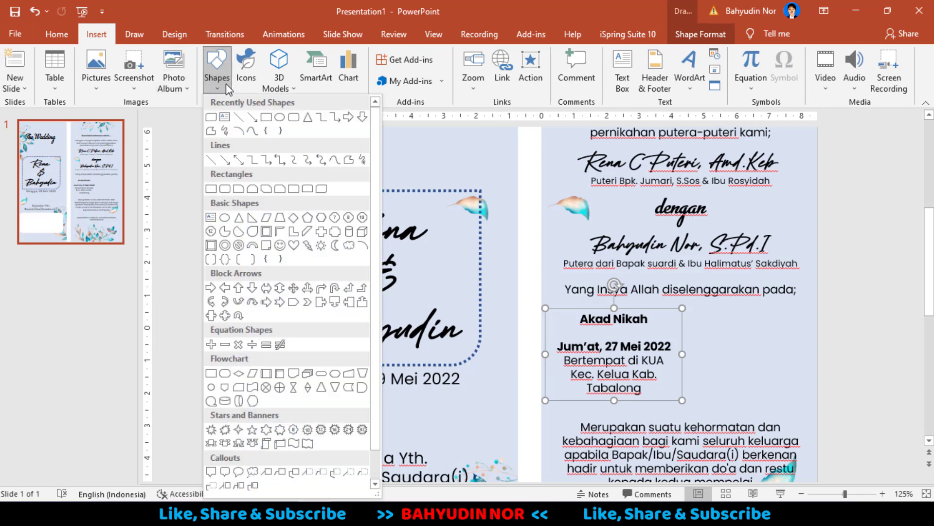
left_click(266, 116)
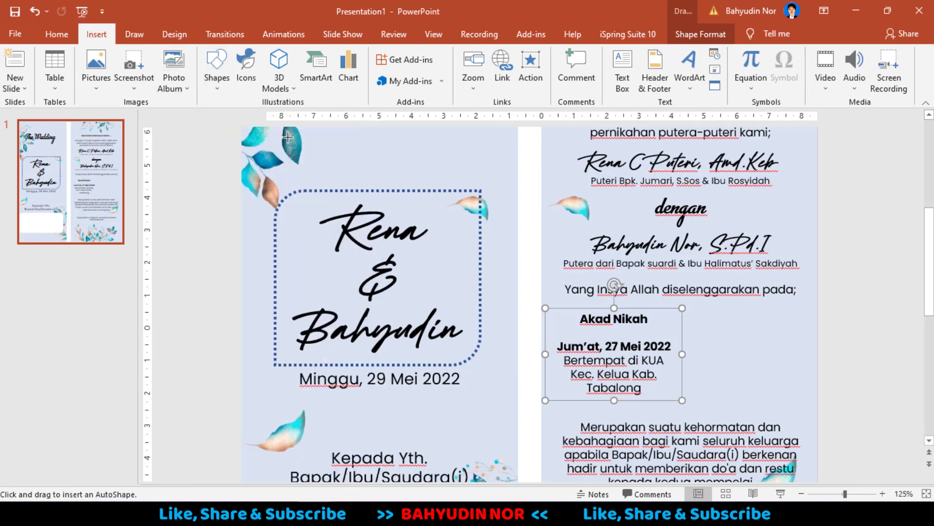
left_click_drag(562, 301, 674, 328)
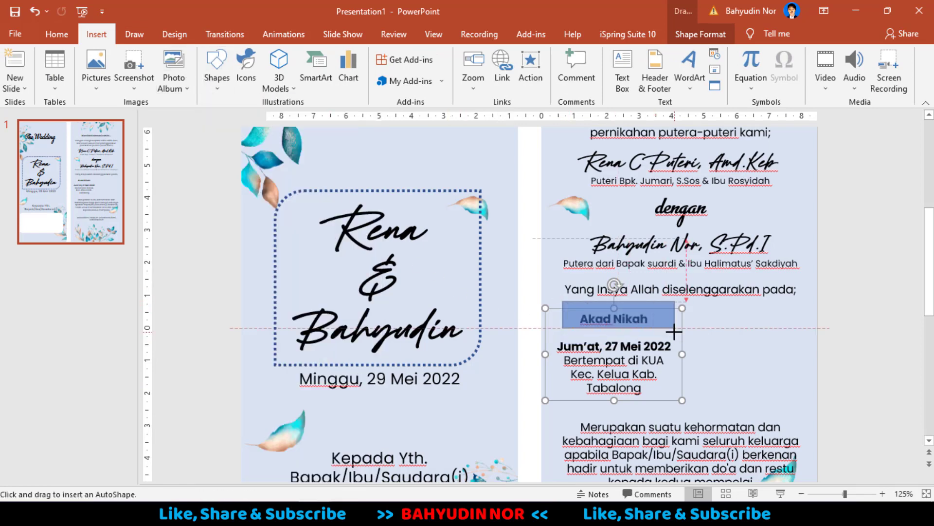
scroll(694, 383, "up", 5, "ctrl")
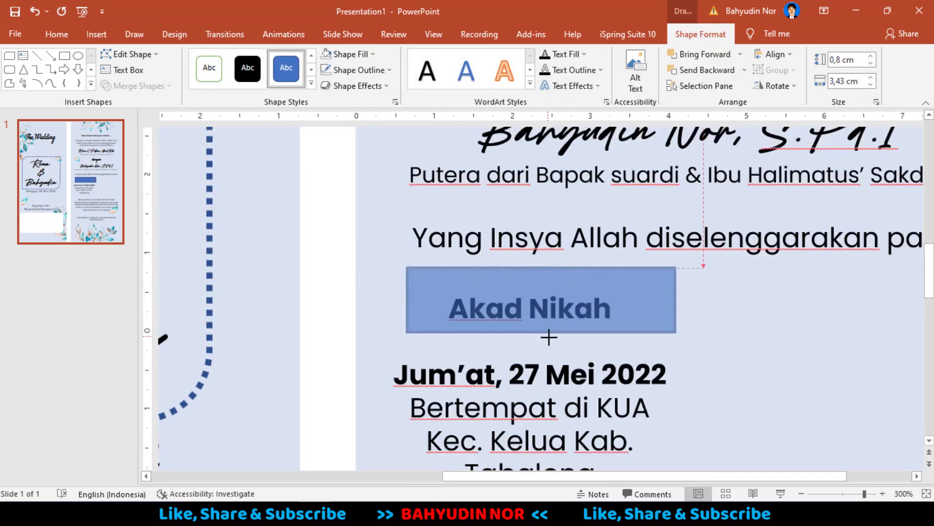
left_click_drag(541, 330, 541, 340)
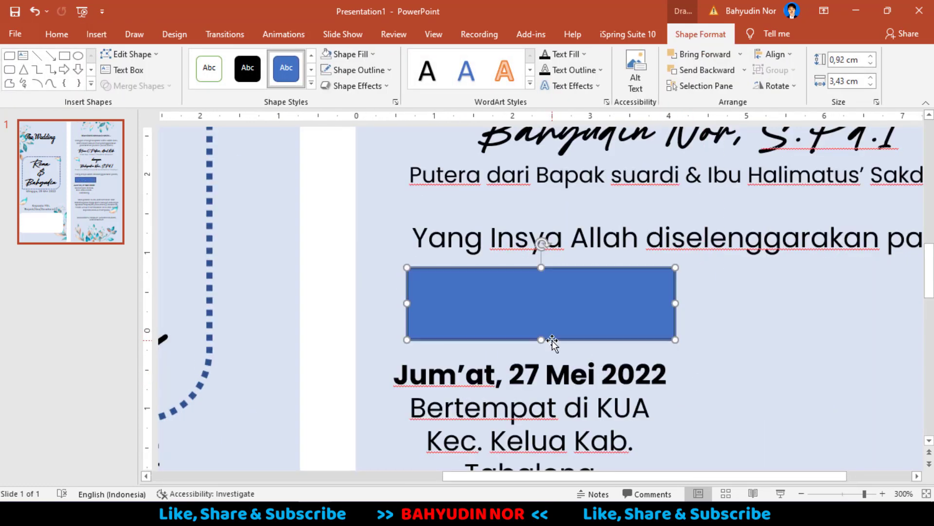
left_click(364, 71)
left_click(344, 193)
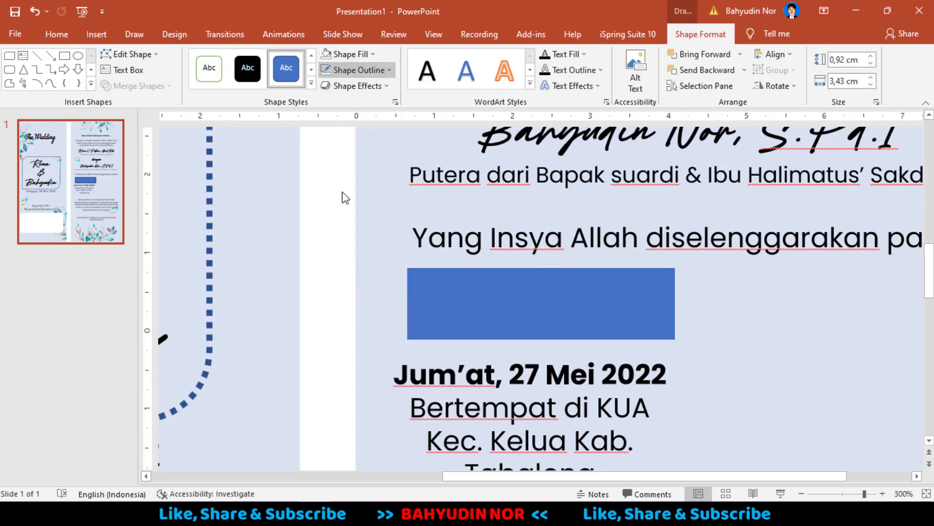
In Edit Points, add a point on the left edge and drag it inward to notch that end.
right_click(483, 298)
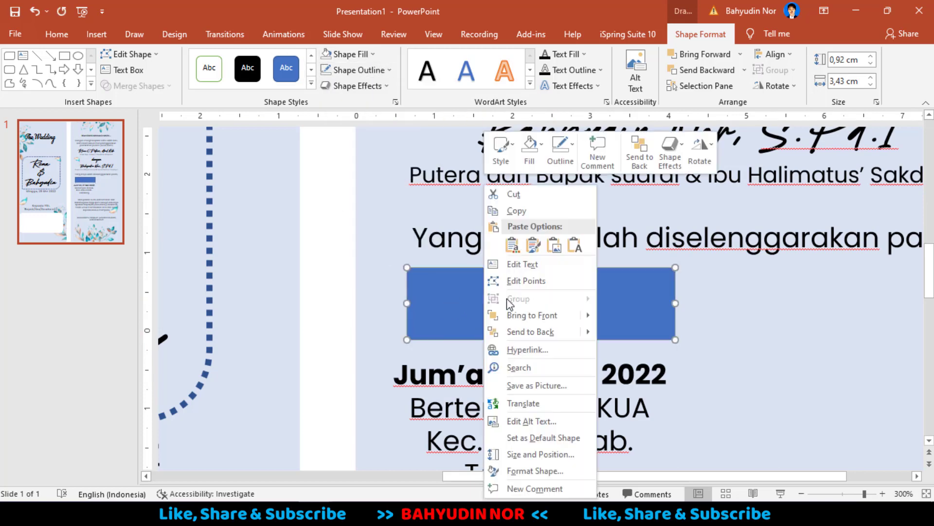
left_click(526, 281)
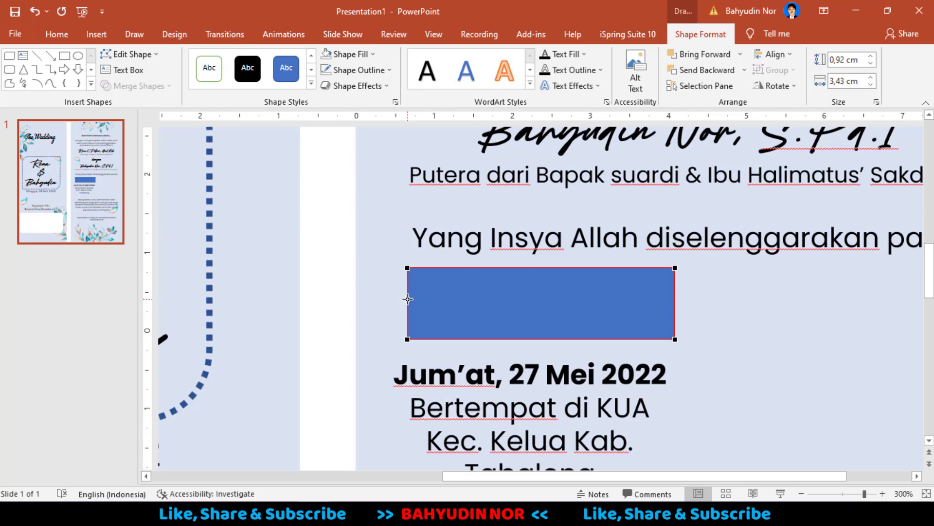
right_click(408, 299)
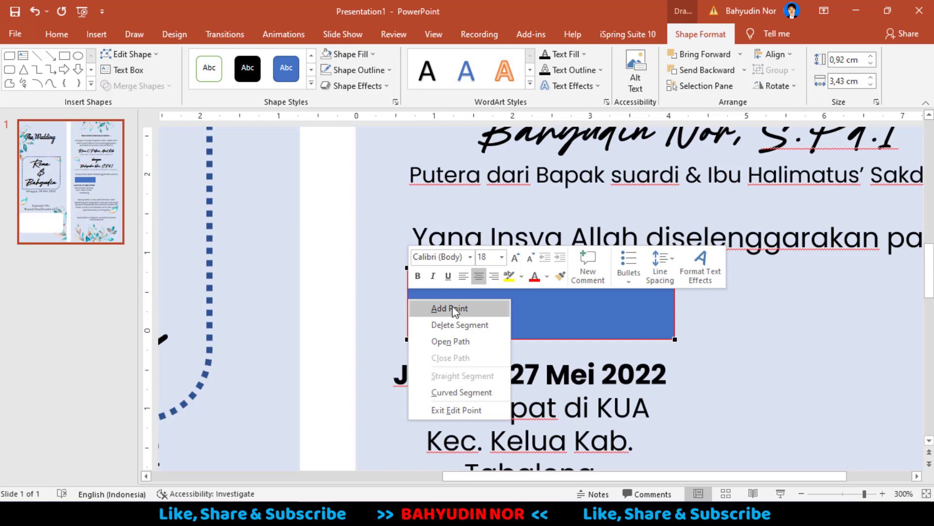
left_click(451, 307)
left_click_drag(409, 300, 428, 296)
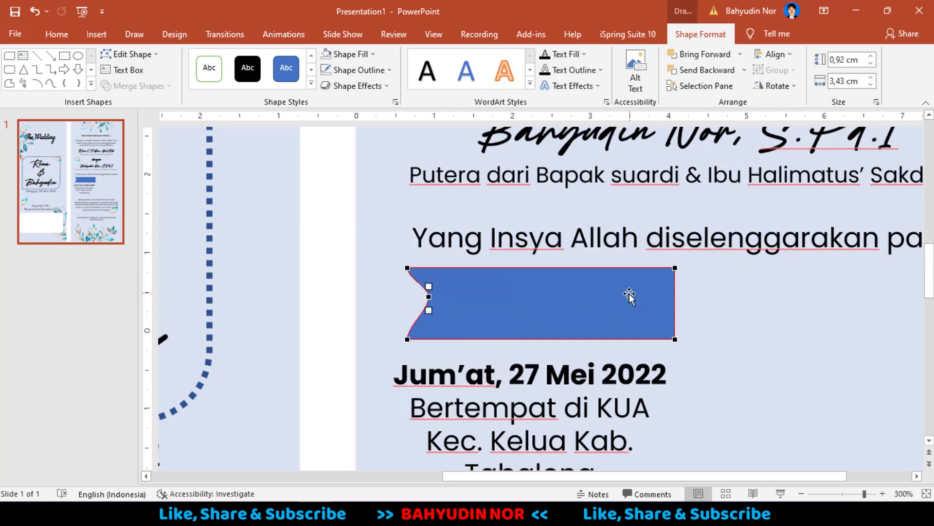
Notch the right end the same way and finish editing the ribbon shape.
right_click(674, 299)
left_click(703, 308)
left_click_drag(674, 299, 657, 298)
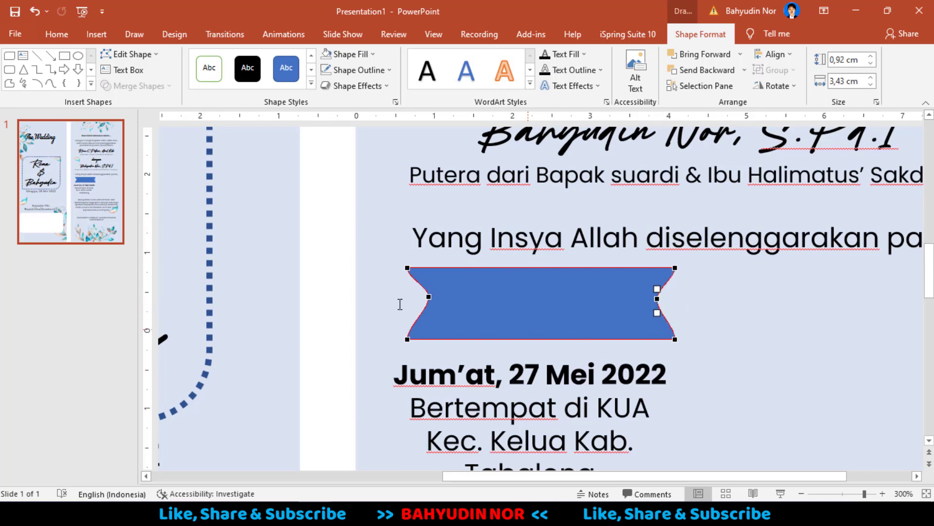
left_click(327, 267)
left_click(535, 316)
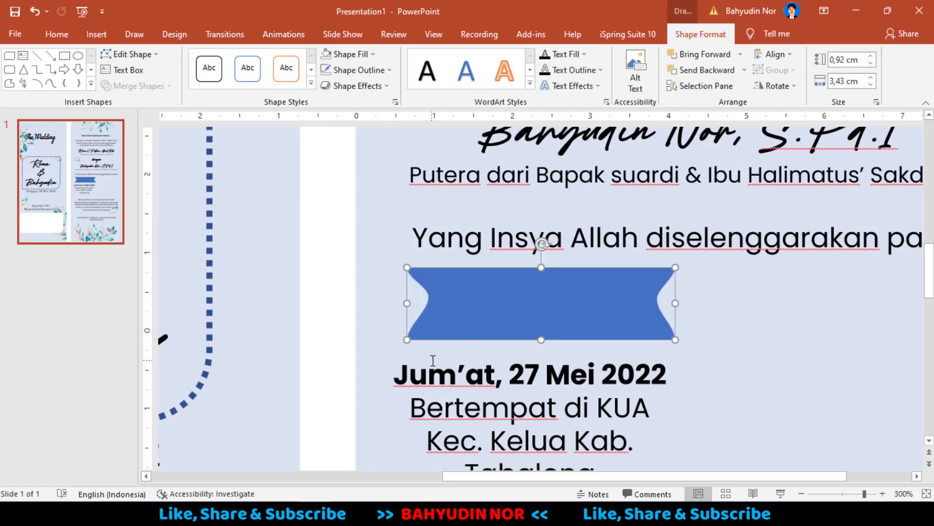
scroll(433, 361, "down", 10, "ctrl")
left_click(537, 369)
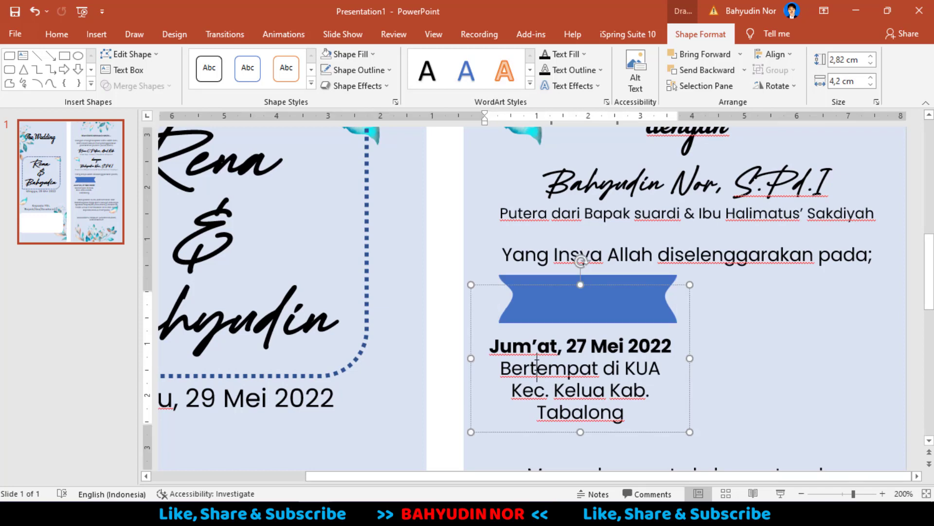
Cut and re-paste the Akad Nikah details text box so it sits in front of the ribbon.
left_click(475, 335)
key("ctrl+x")
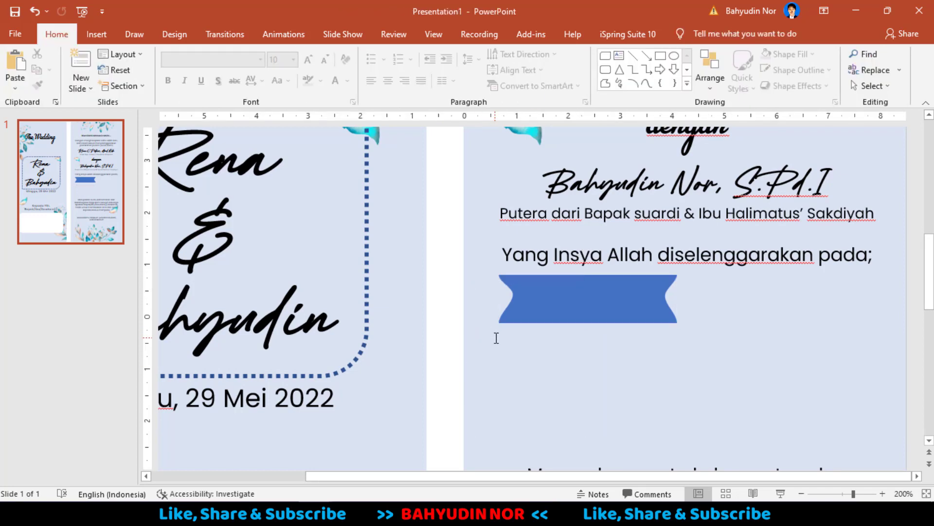
key("ctrl+v")
left_click_drag(546, 285, 547, 288)
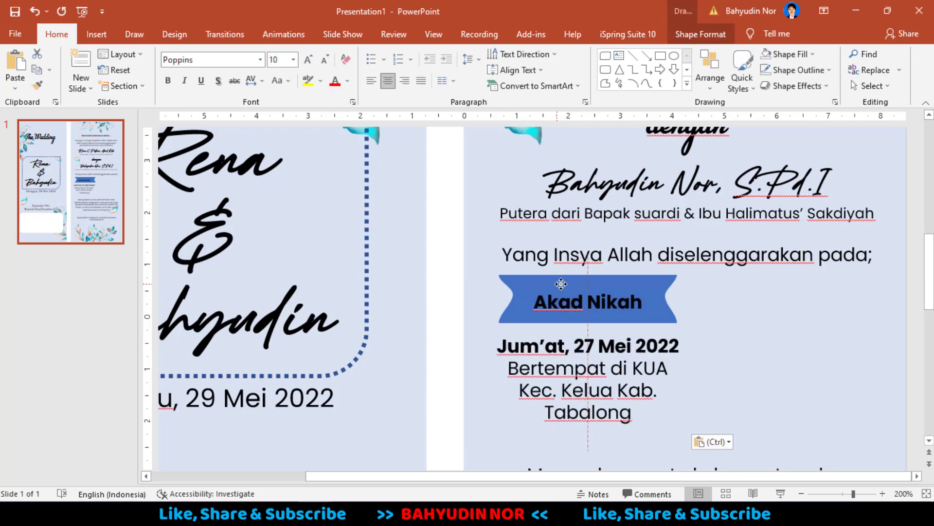
Centre the blue ribbon behind the Akad Nikah heading and nudge the details text up.
left_click(612, 283)
left_click_drag(612, 292, 602, 292)
left_click(590, 359)
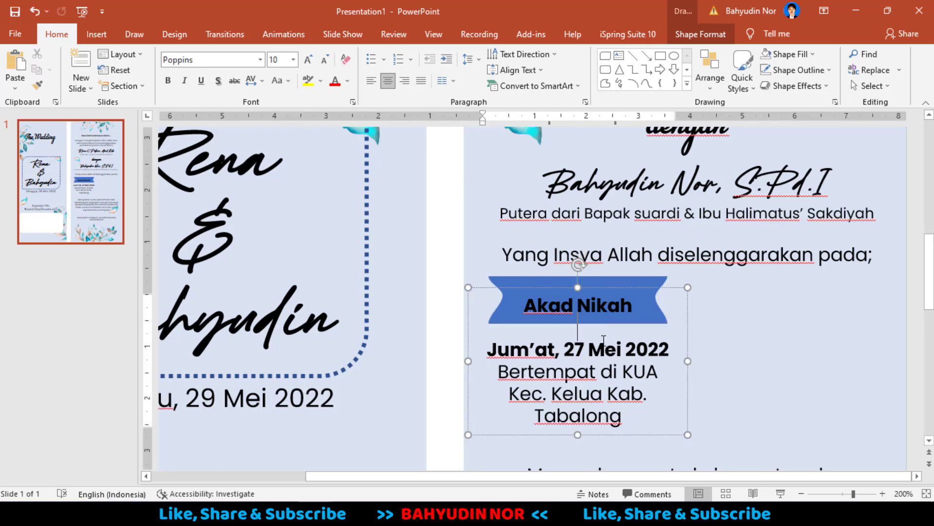
left_click(600, 279)
left_click(587, 306)
key("ctrl+Up")
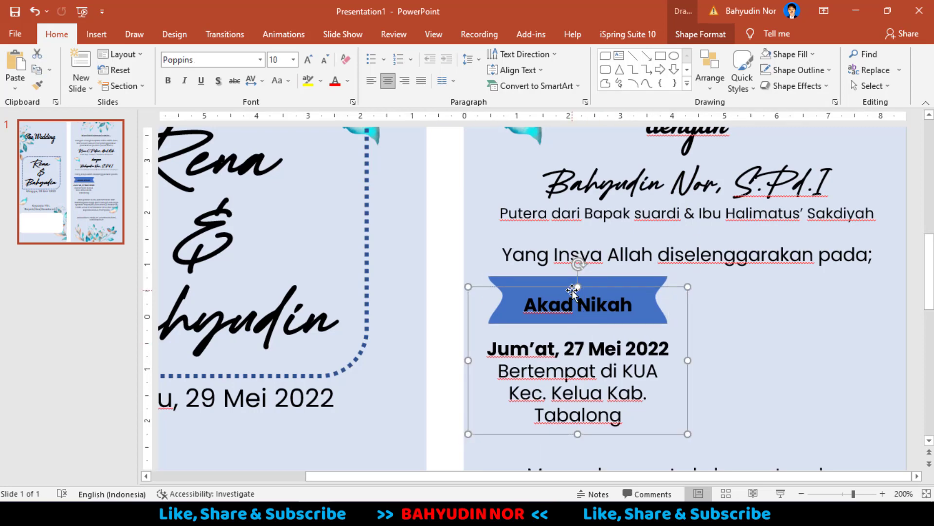
key("ctrl+Up")
key("ctrl+Up")
key("ctrl+Up")
key("ctrl+Up")
key("ctrl+Up")
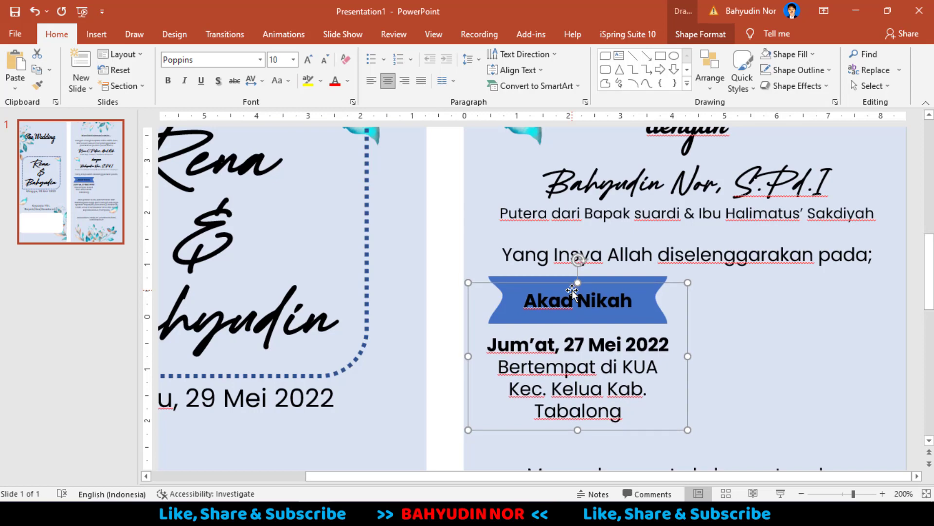
scroll(512, 302, "down", 5)
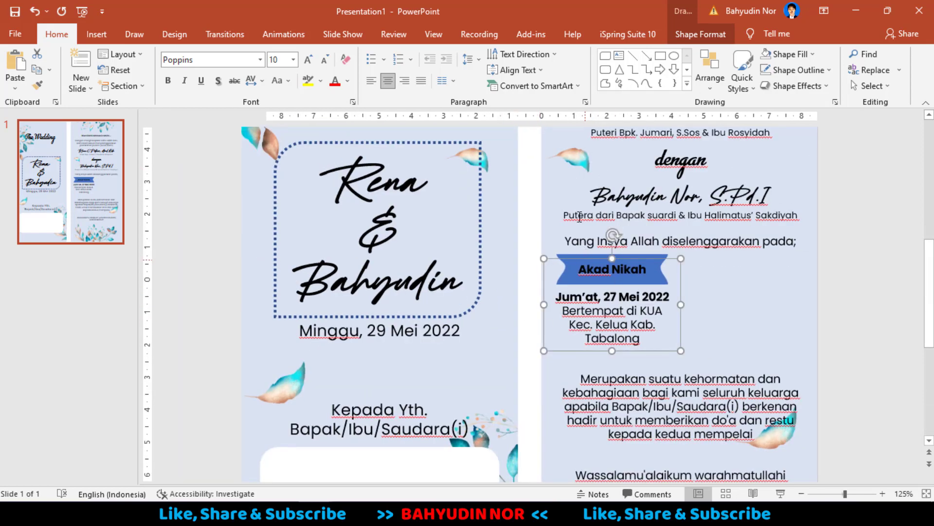
Fill the Akad Nikah ribbon with the peach colour sampled from a leaf on the slide.
left_click(583, 260)
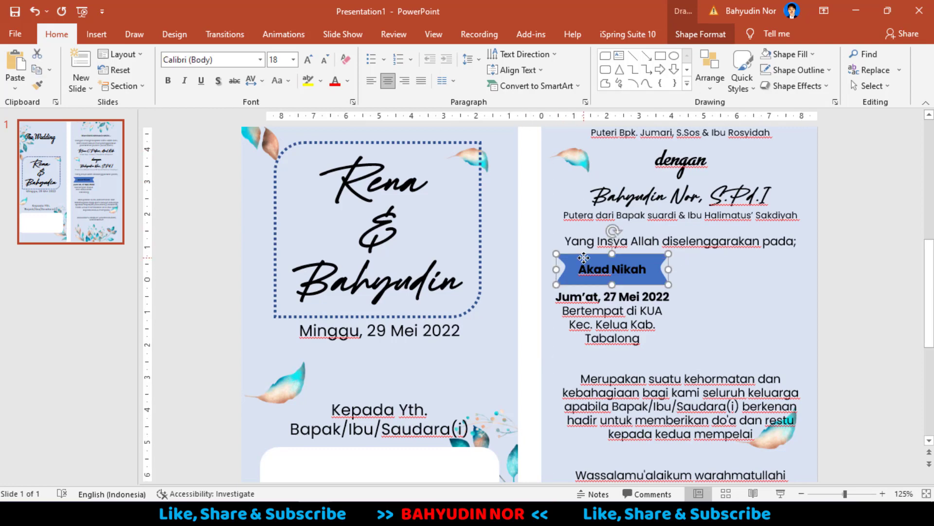
left_click(686, 38)
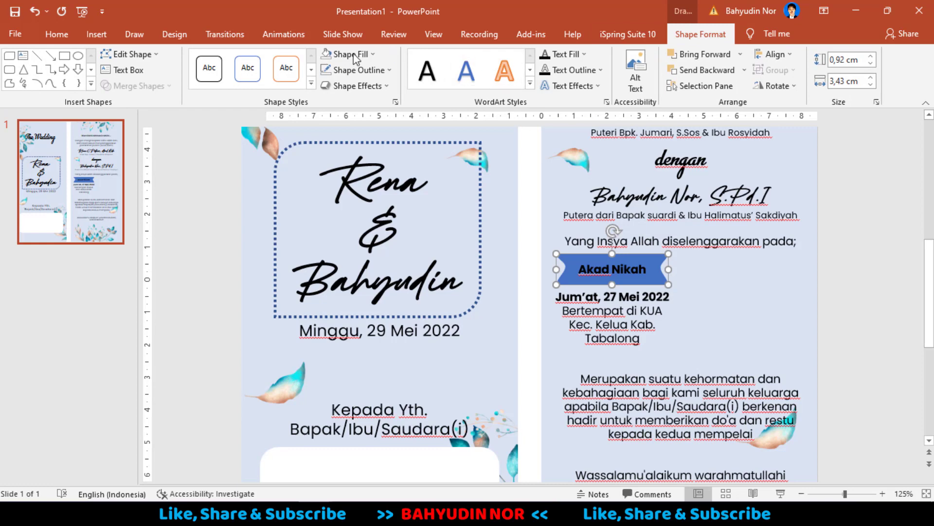
left_click(374, 54)
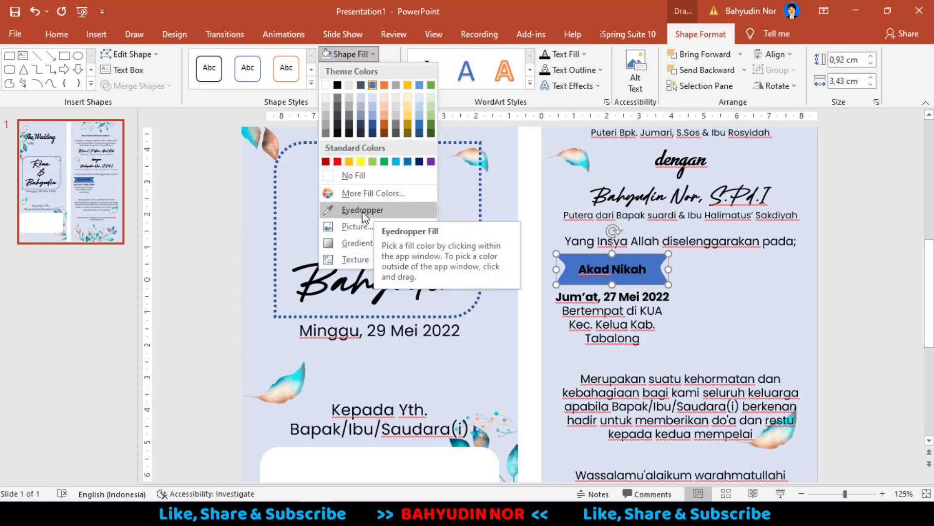
left_click(362, 211)
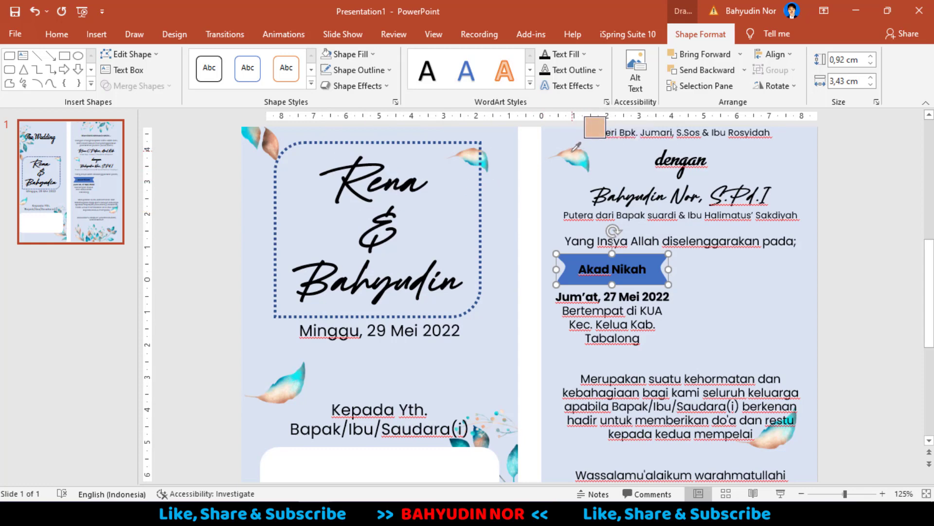
left_click(577, 148)
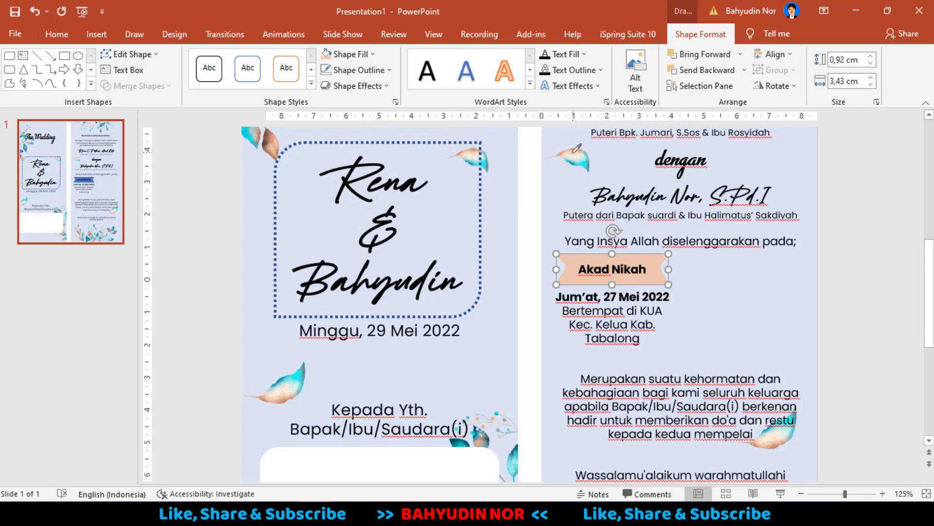
left_click(538, 273)
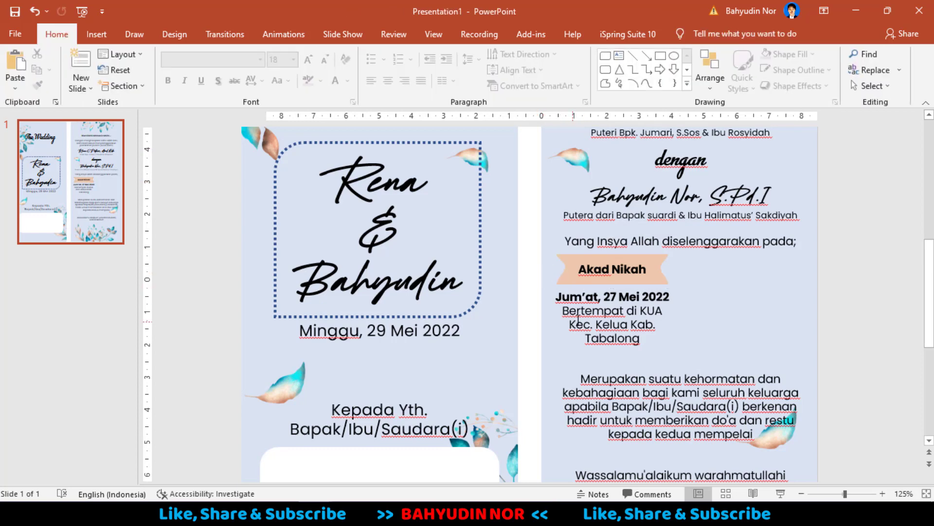
Apply an outer Offset: Bottom shadow to the Akad Nikah ribbon banner.
scroll(578, 321, "up", 5, "ctrl")
left_click(591, 192)
left_click(595, 184)
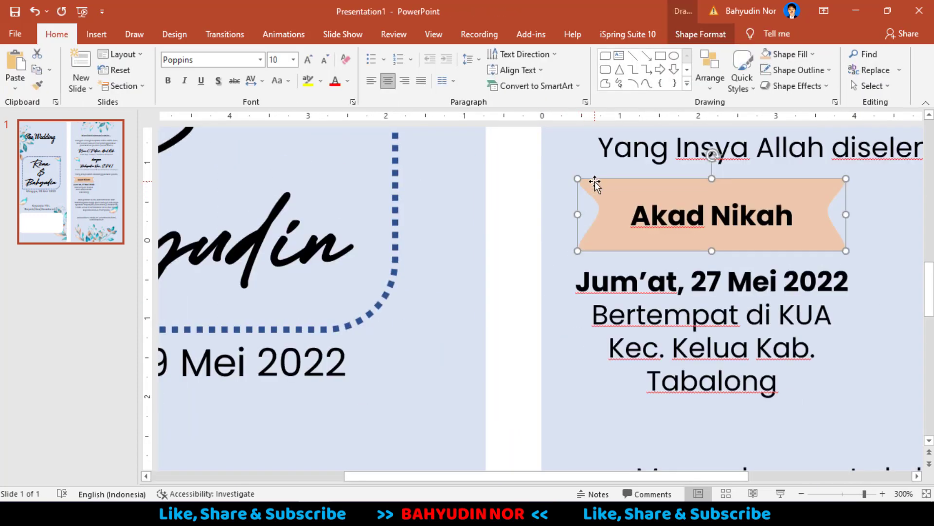
left_click(687, 35)
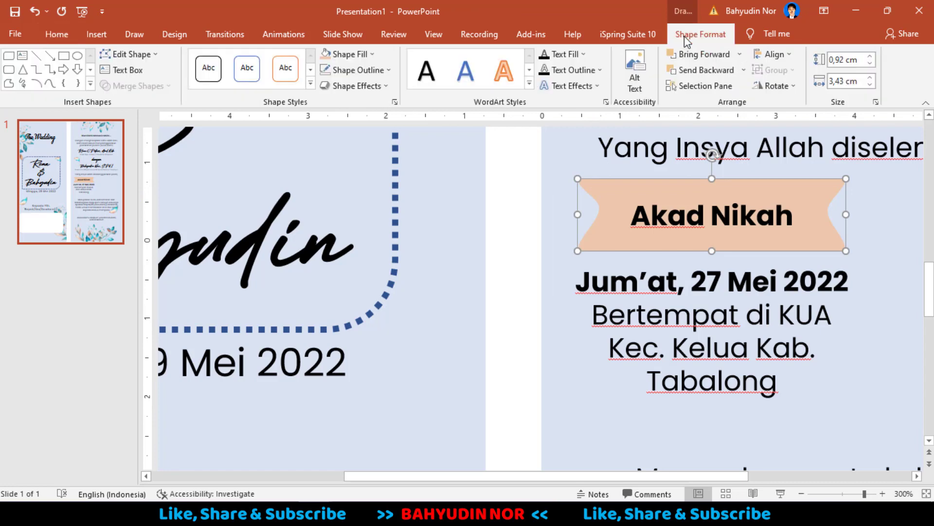
left_click(363, 92)
mouse_move(364, 144)
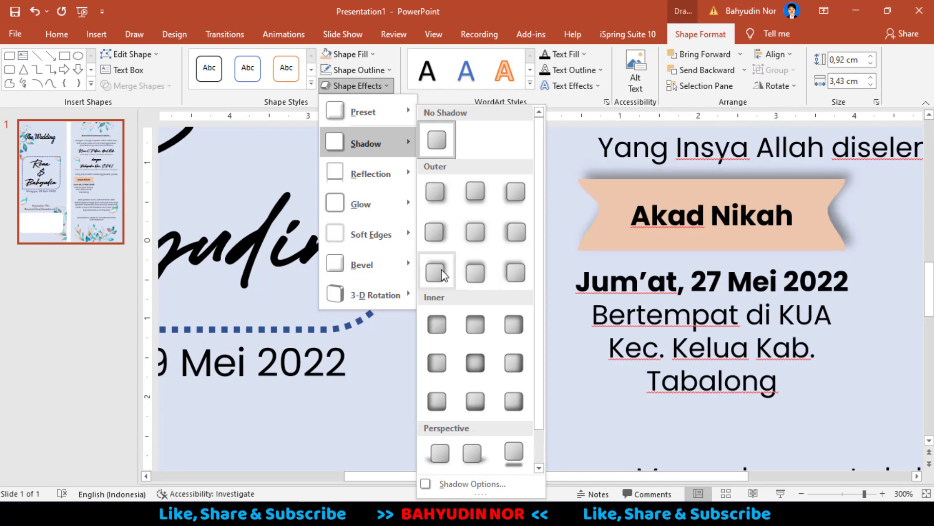
left_click(474, 188)
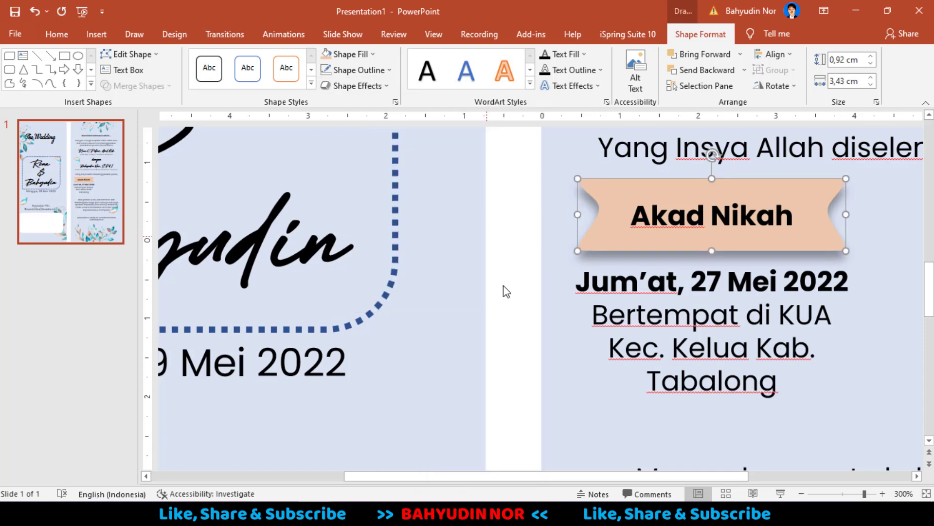
scroll(562, 364, "down", 3)
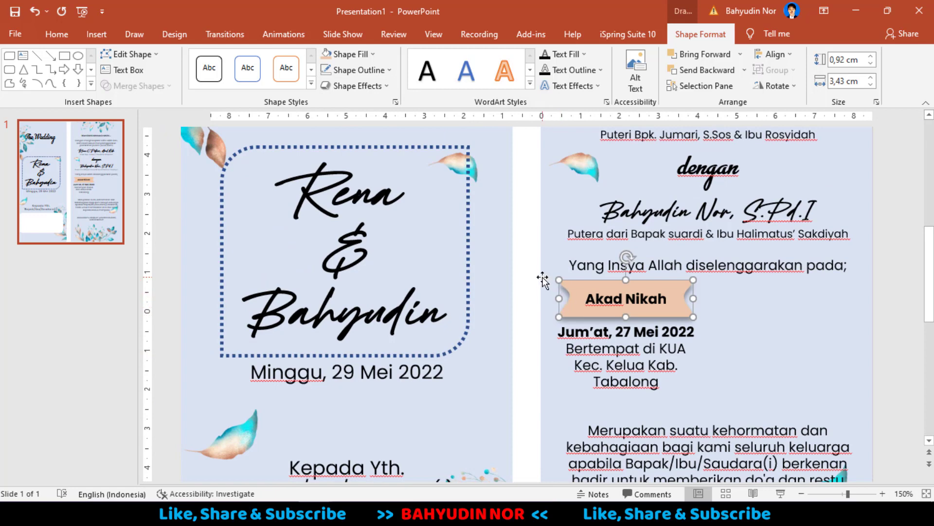
Group the Akad Nikah banner with its details, duplicate it to the right, and retitle the copy 'Resepsi'.
left_click(512, 287)
left_click(538, 273)
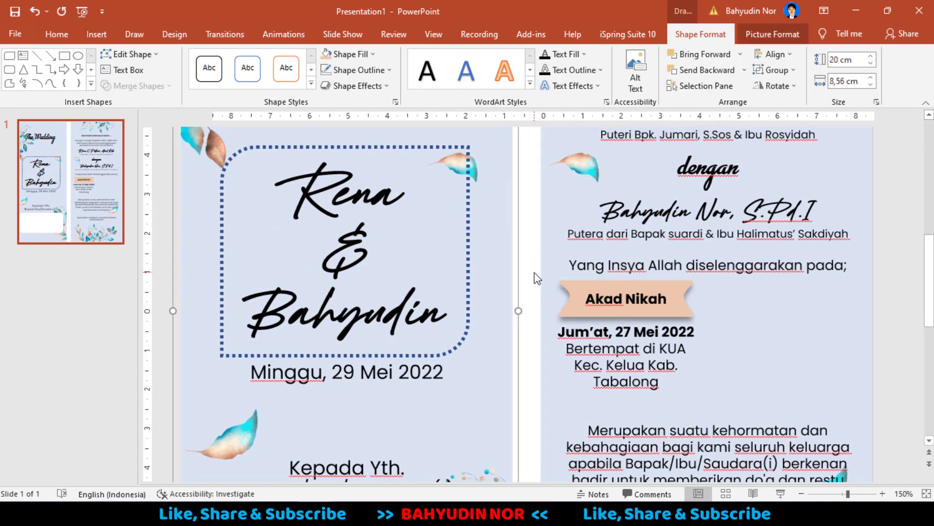
left_click_drag(532, 267, 801, 409)
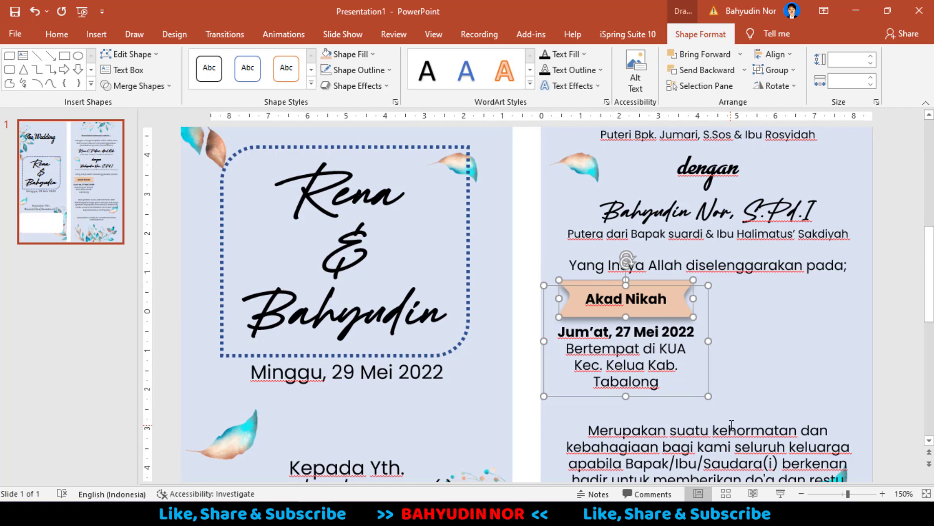
key("ctrl+g")
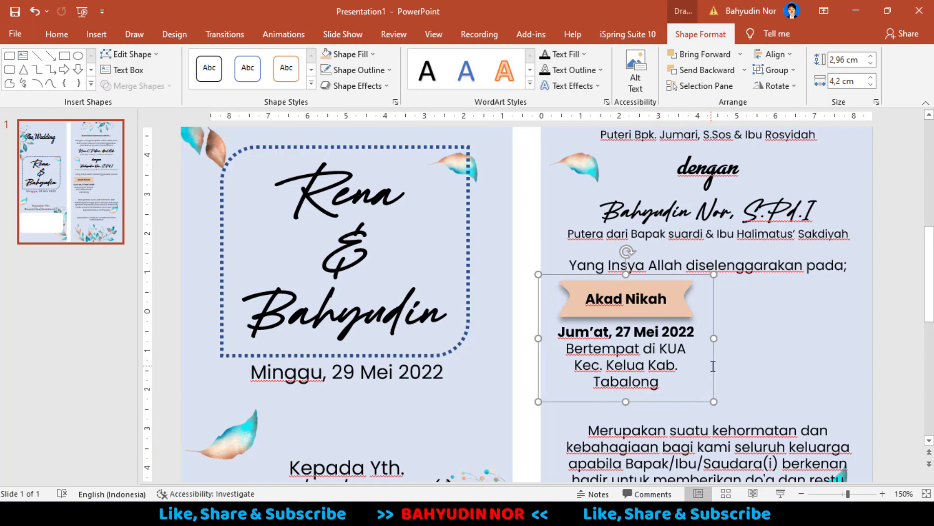
left_click_drag(714, 370, 882, 363)
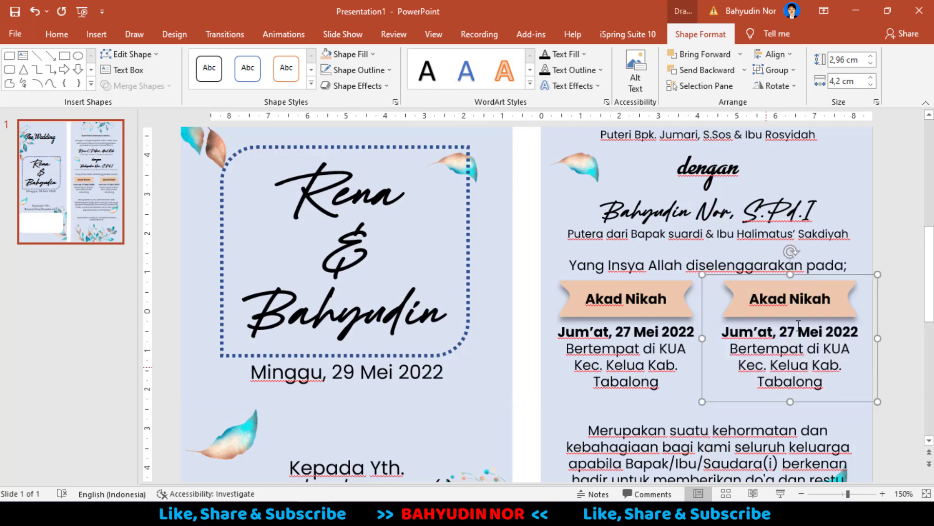
triple_click(781, 298)
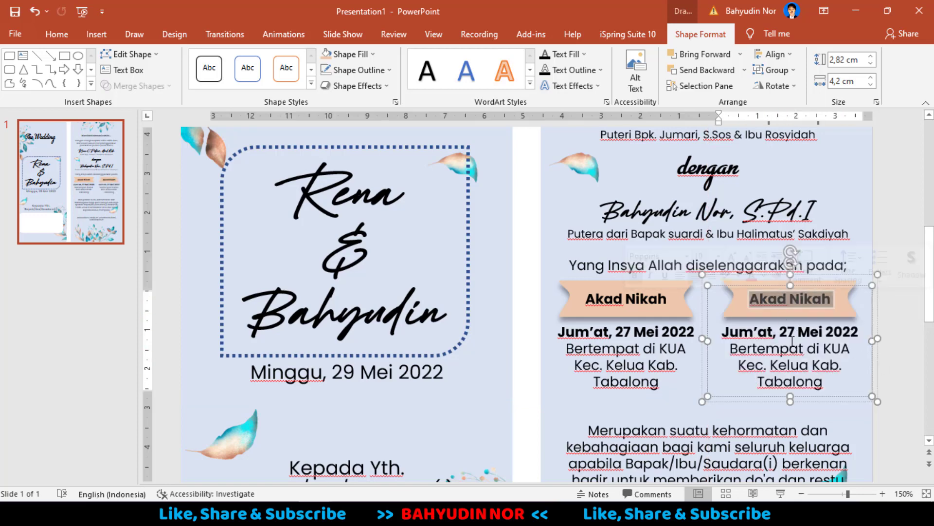
type("rE")
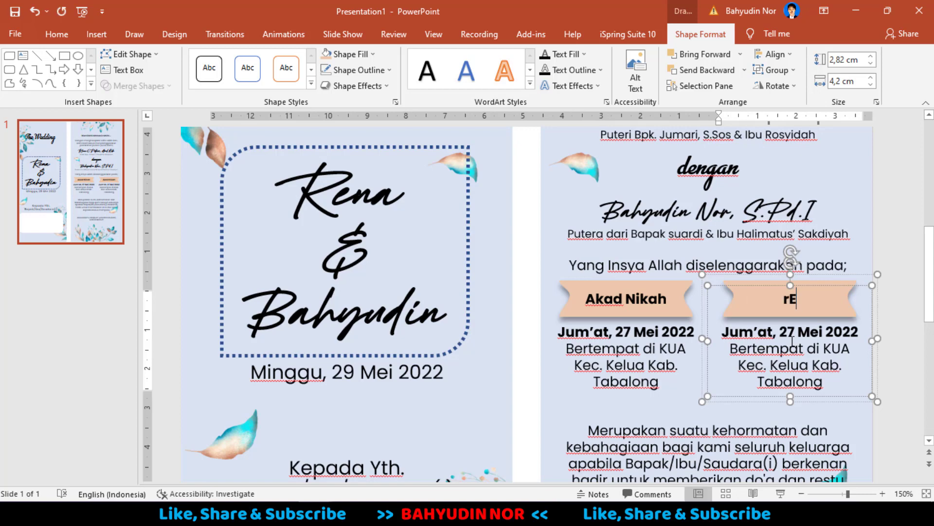
type("SEPSI")
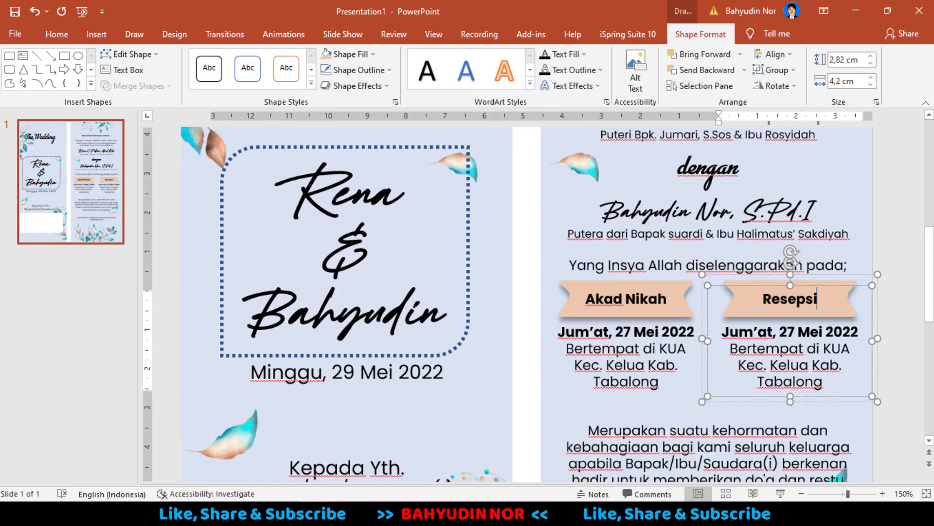
Replace the copy's details with the Minggu, 29 Mei 2022 Pudak Setegal text from UNDANGAN VINTAGE HANGTAG.
left_click(249, 484)
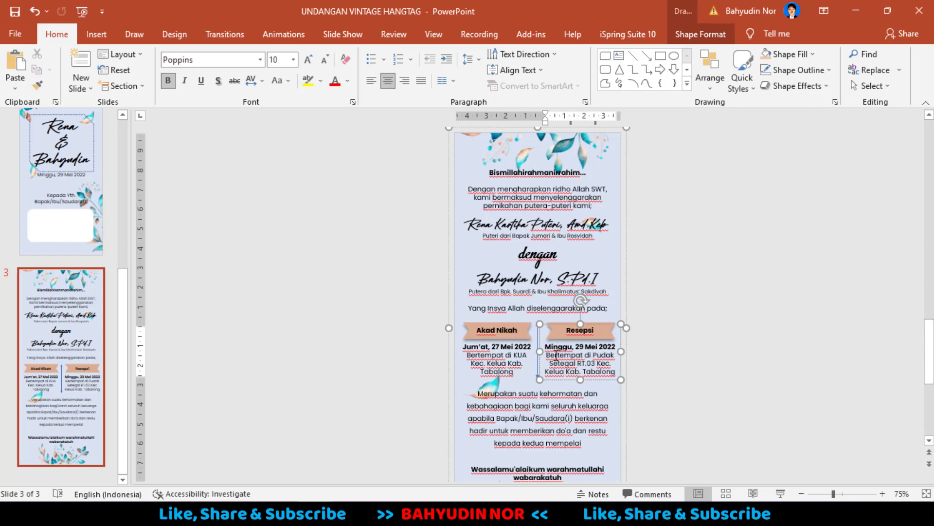
key("ctrl+a")
key("ctrl+c")
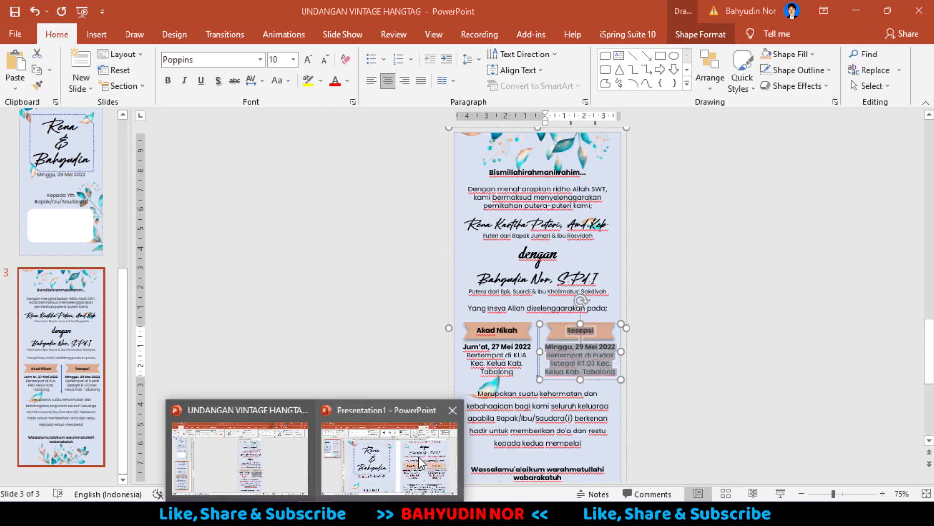
left_click(380, 441)
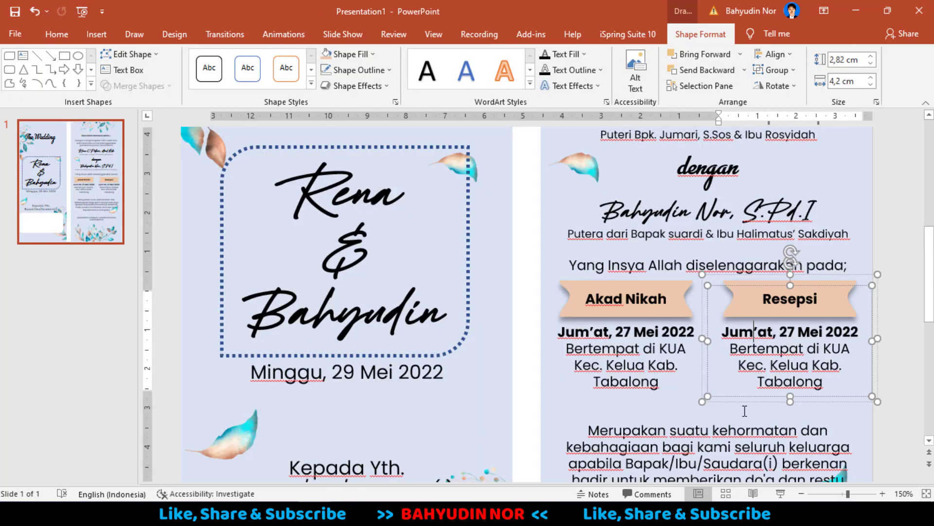
key("ctrl+a")
key("ctrl+v")
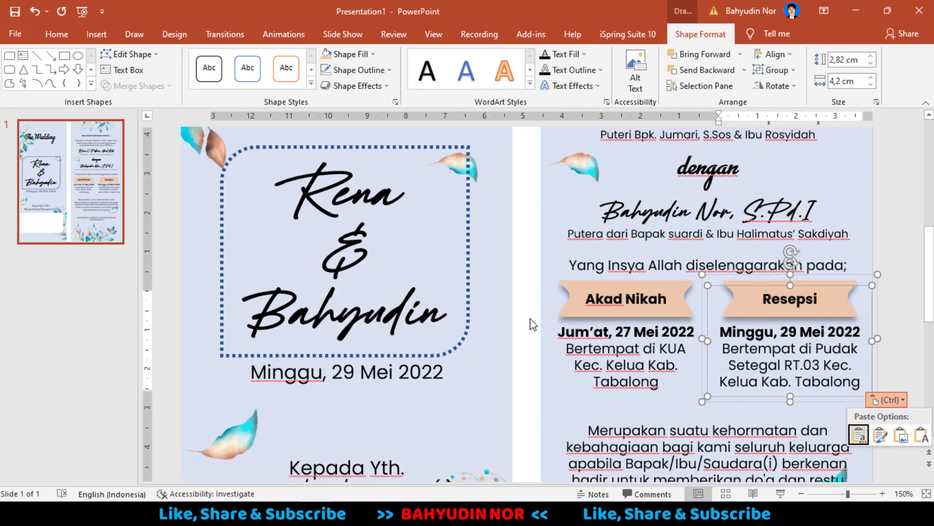
key("Escape")
left_click(887, 317)
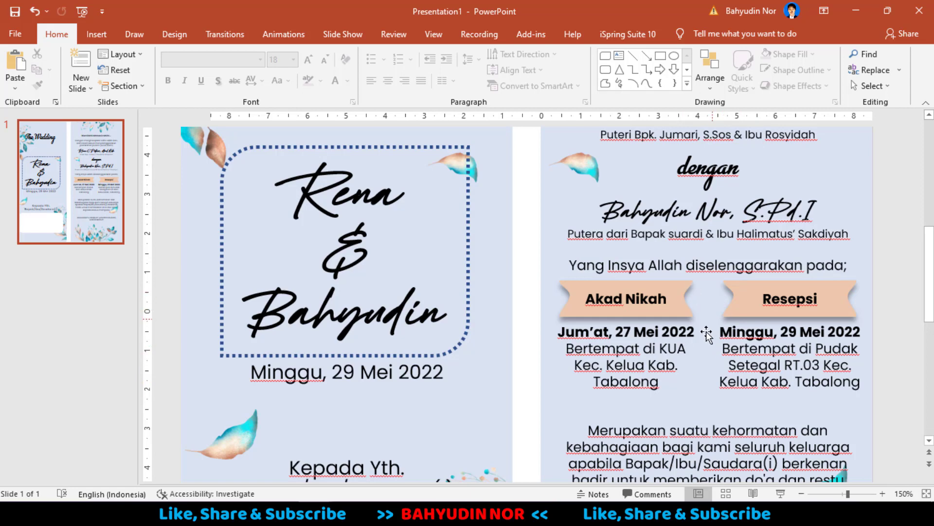
Draw a vertical double-headed arrow between the Akad Nikah and Resepsi columns.
left_click(99, 36)
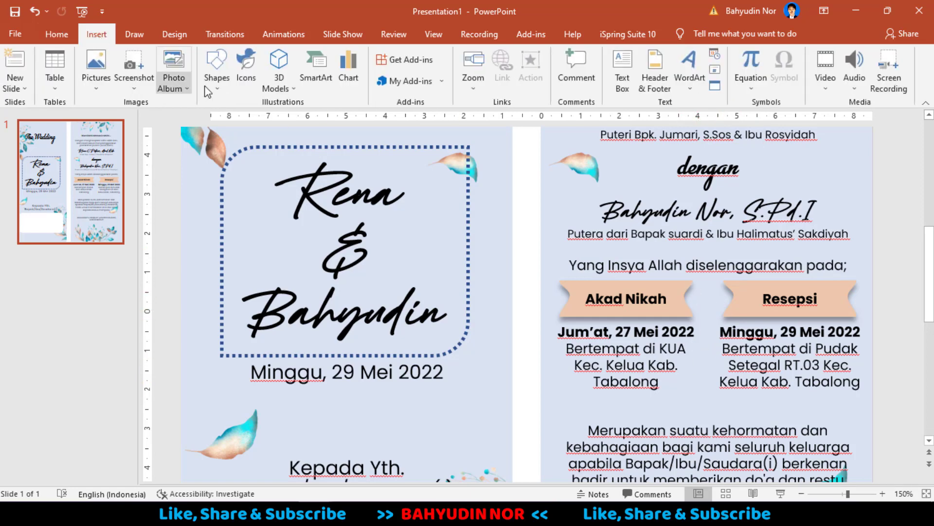
left_click(217, 78)
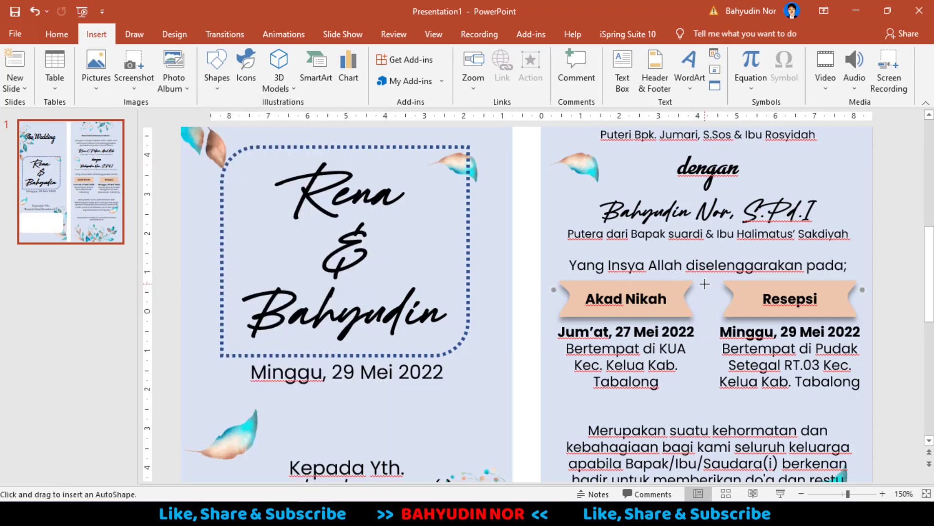
mouse_move(705, 286)
left_mouse_down()
mouse_move(744, 415)
mouse_move(720, 387)
left_mouse_up()
left_click_drag(720, 390, 720, 395)
key("ctrl+Up")
key("ctrl+Up")
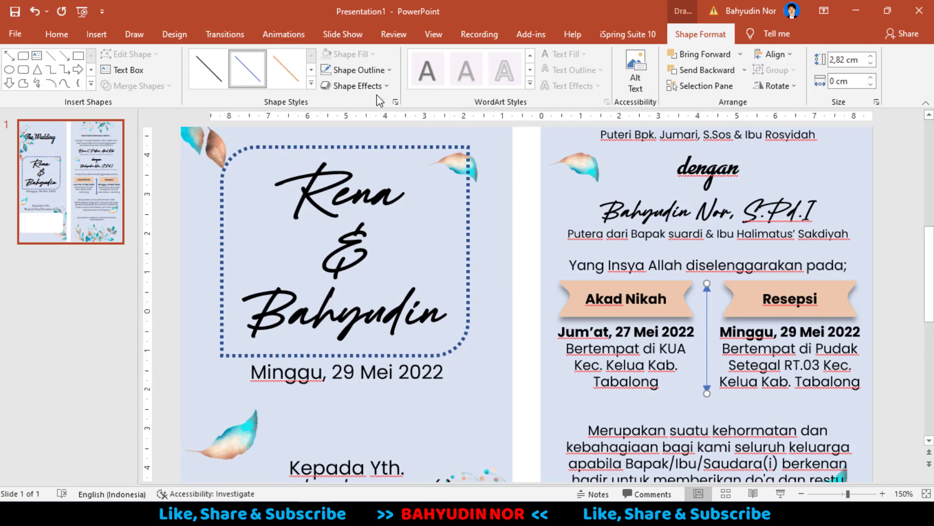
Give the arrow a 1½ pt Round Dot outline.
left_click(348, 73)
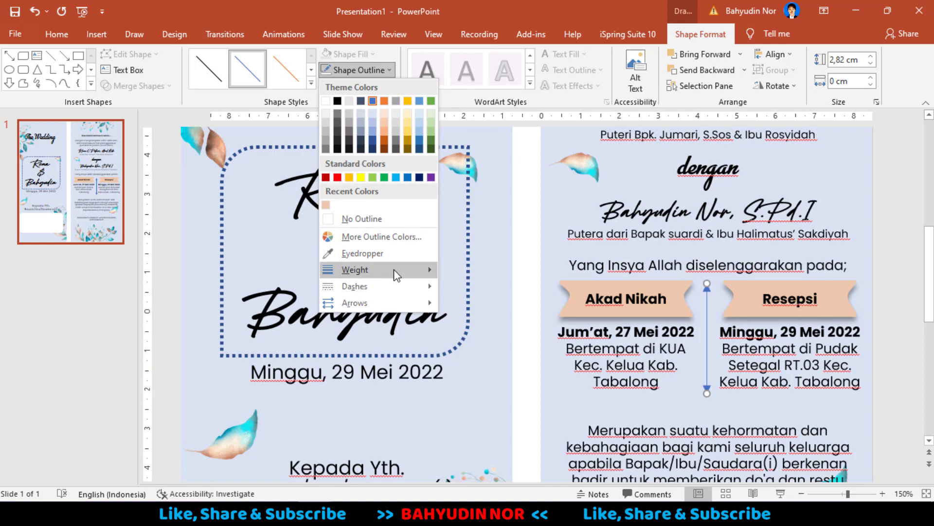
mouse_move(355, 270)
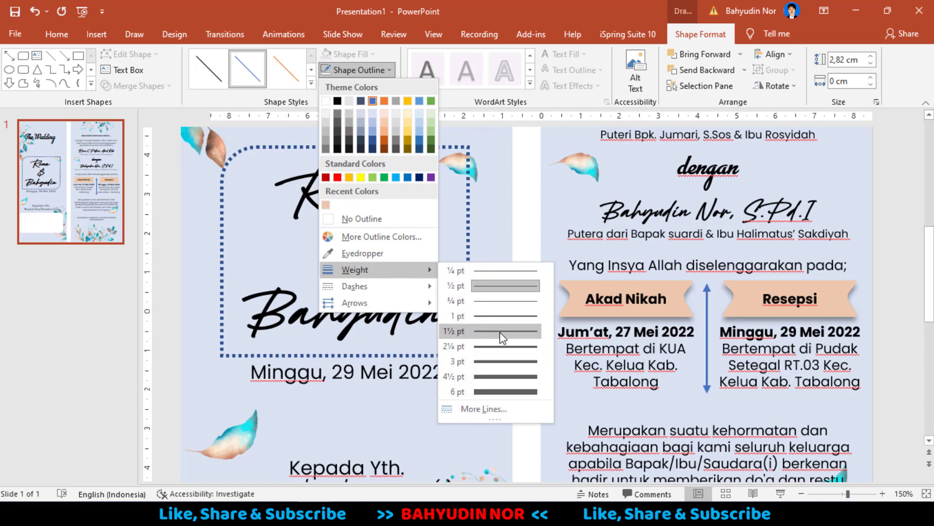
left_click(500, 332)
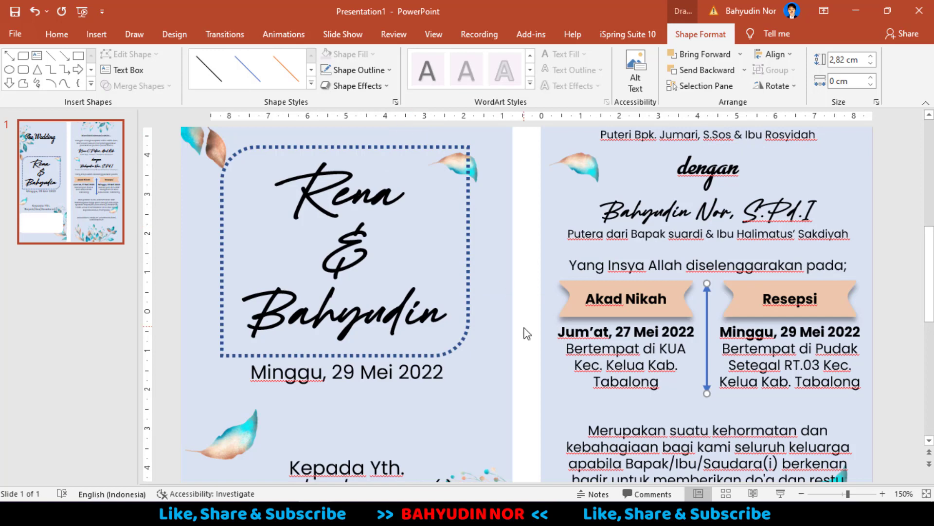
left_click(373, 70)
mouse_move(355, 286)
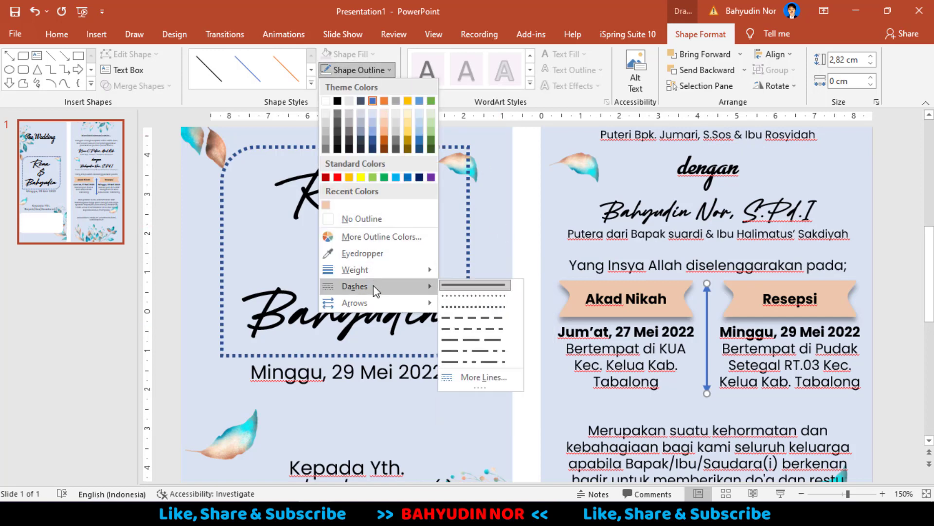
left_click(472, 298)
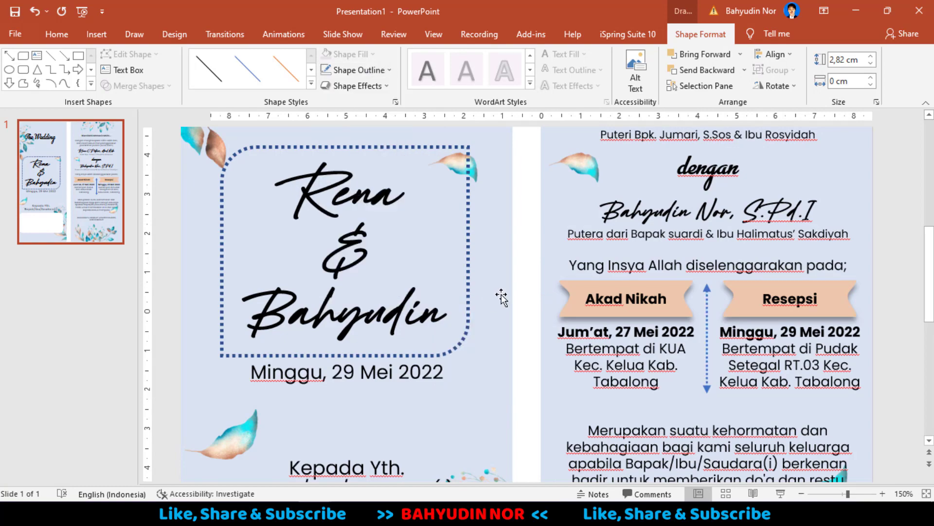
left_click(530, 282)
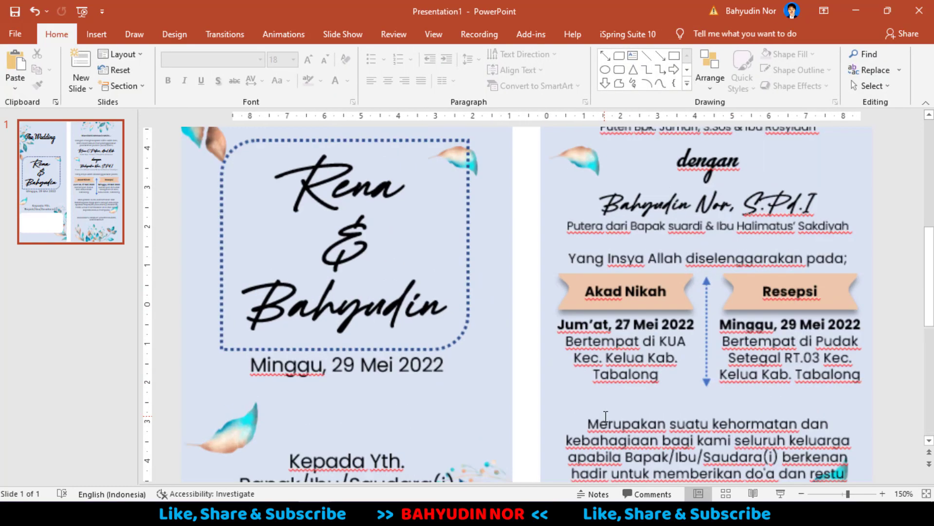
Scroll down the invitation slide to check the closing Wassalamu'alaikum text box.
scroll(701, 394, "down", 1)
scroll(701, 394, "down", 3)
scroll(700, 394, "down", 1)
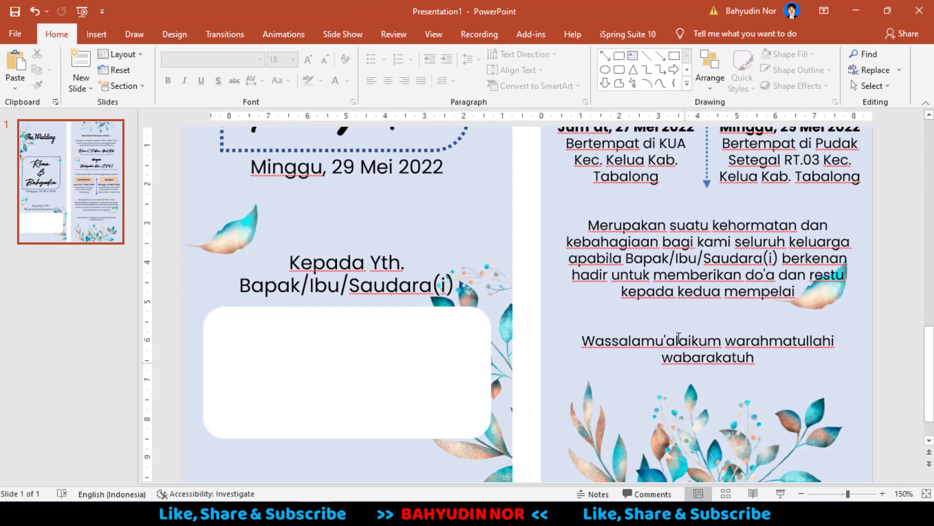
left_click(681, 326)
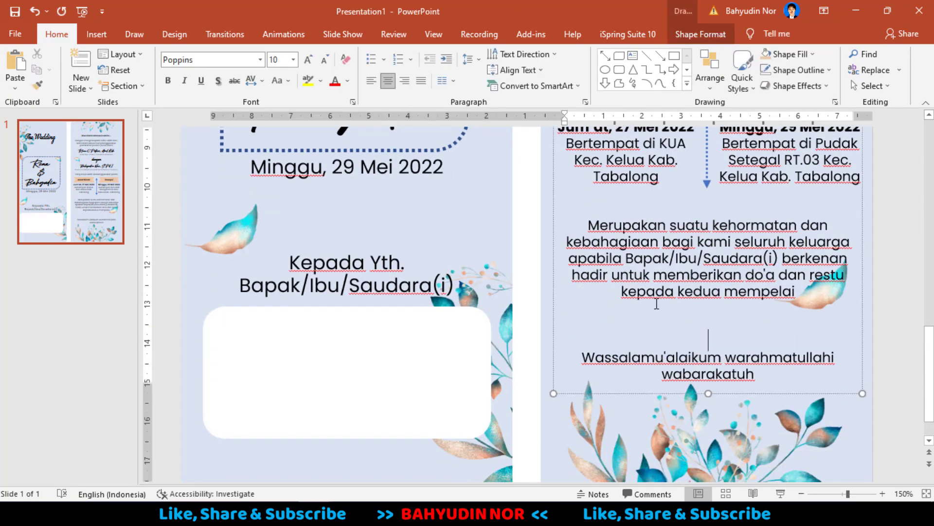
scroll(681, 326, "down", 5, "ctrl")
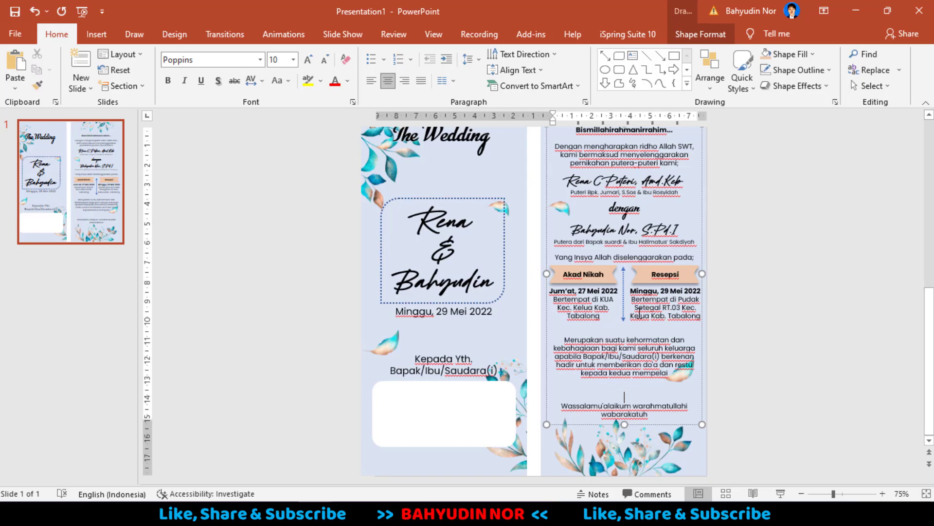
scroll(601, 201, "up", 1)
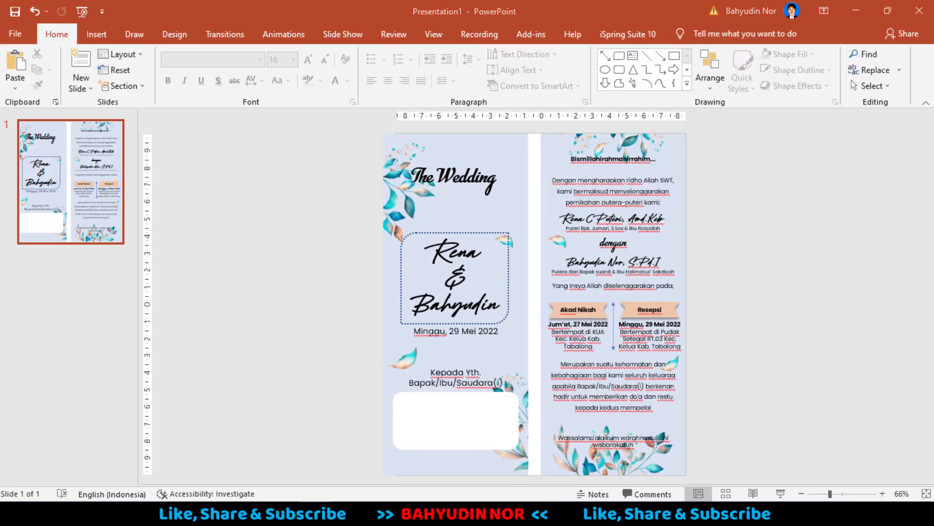
In UNDANGAN VINTAGE HANGTAG's slide 1, move the right invitation page picture up.
left_click(262, 478)
left_click(89, 194)
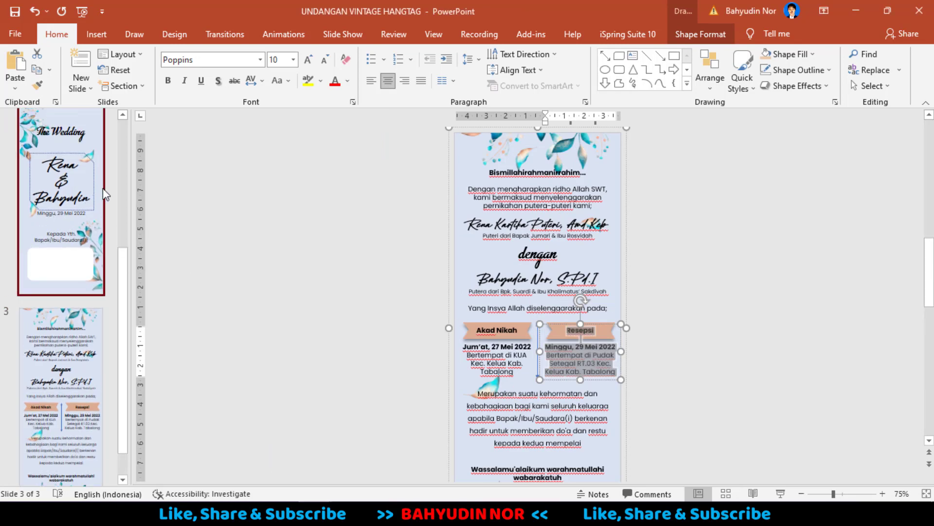
scroll(75, 136, "up", 3)
left_click(46, 188)
left_click_drag(586, 281, 573, 221)
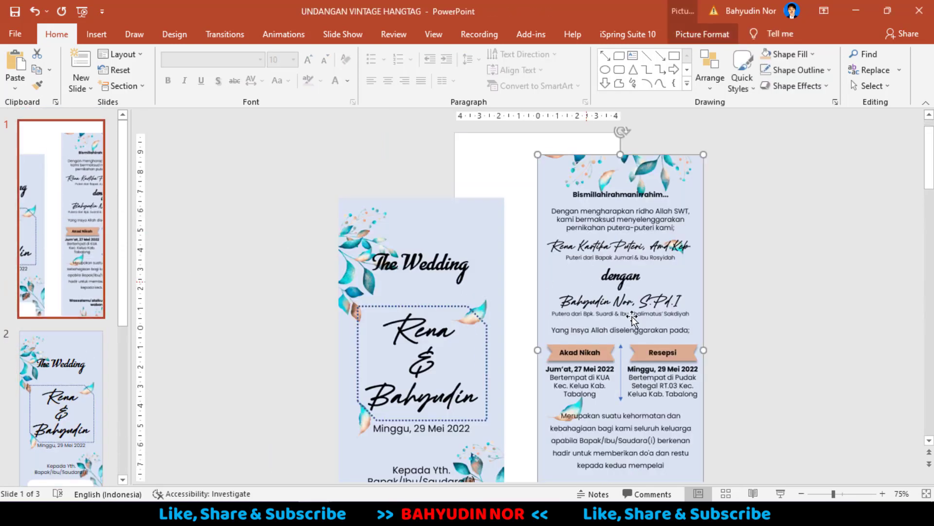
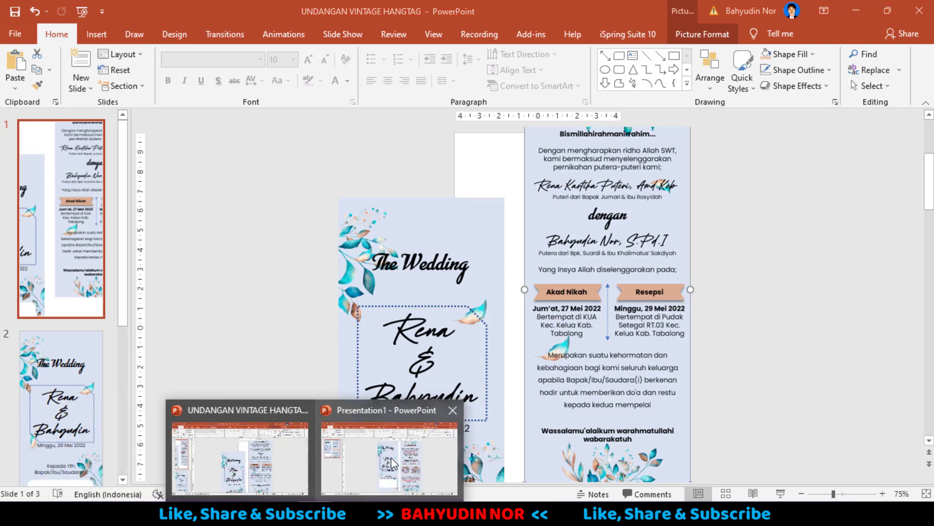
Bold the closing Wassalamu'alaikum greeting and remove the blank line above it.
left_click(270, 458)
scroll(652, 413, "up", 5, "ctrl")
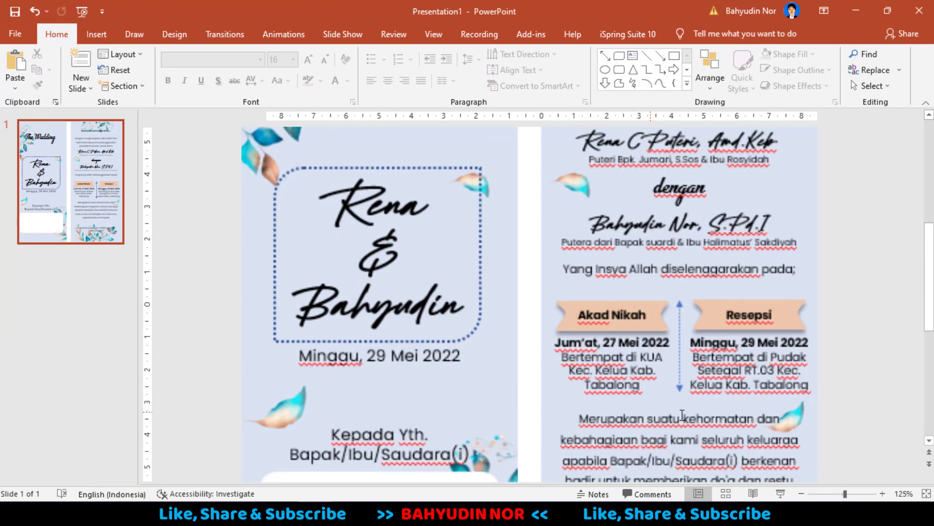
scroll(603, 403, "down", 2)
scroll(603, 402, "down", 2)
left_click_drag(574, 398, 741, 428)
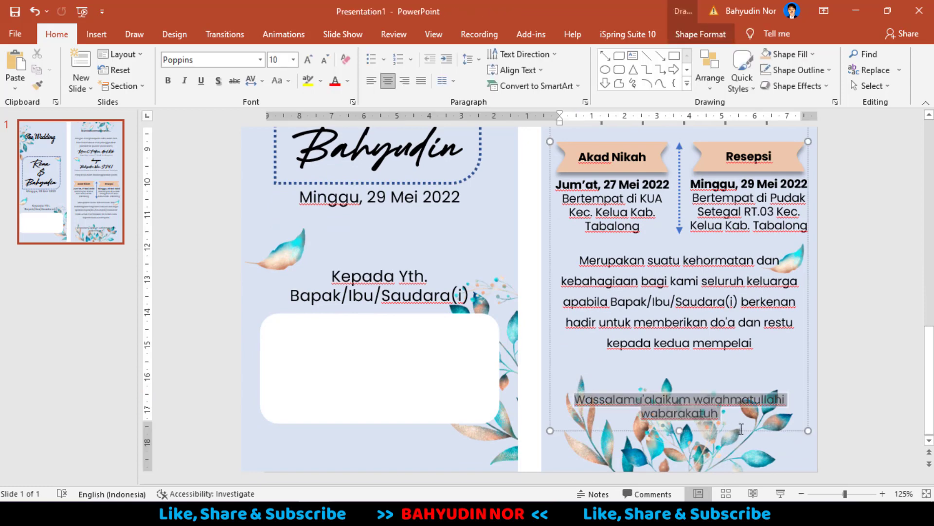
key("ctrl+b")
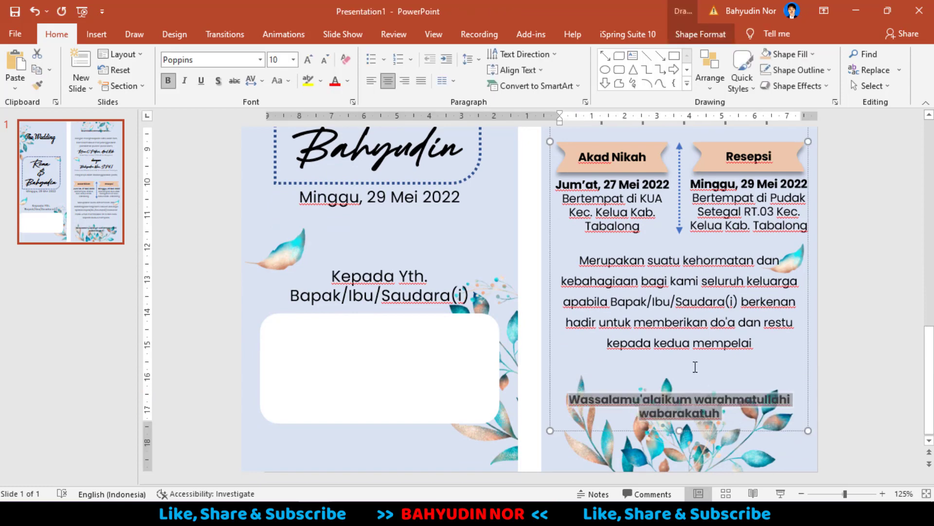
left_click(696, 366)
key("BackSpace")
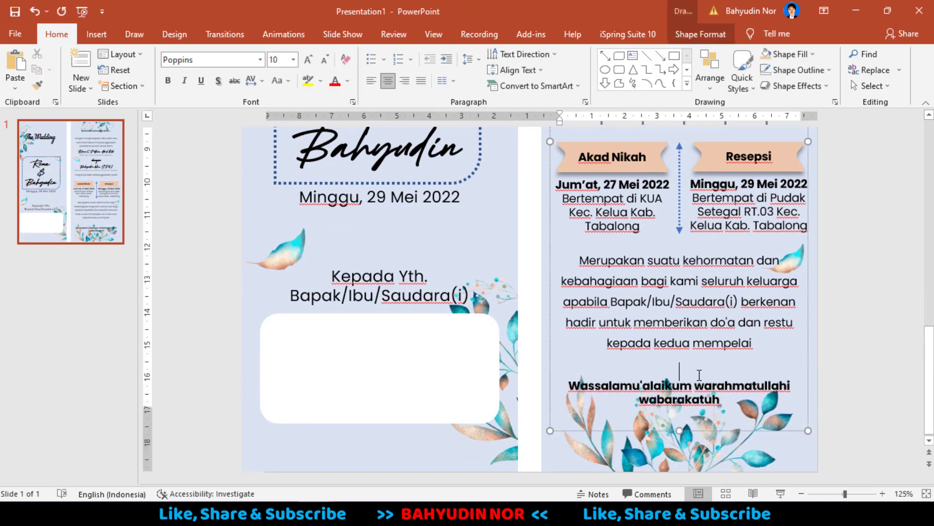
Shrink, lower and crop the bottom leaf picture to 2,09 cm high.
left_click(695, 379)
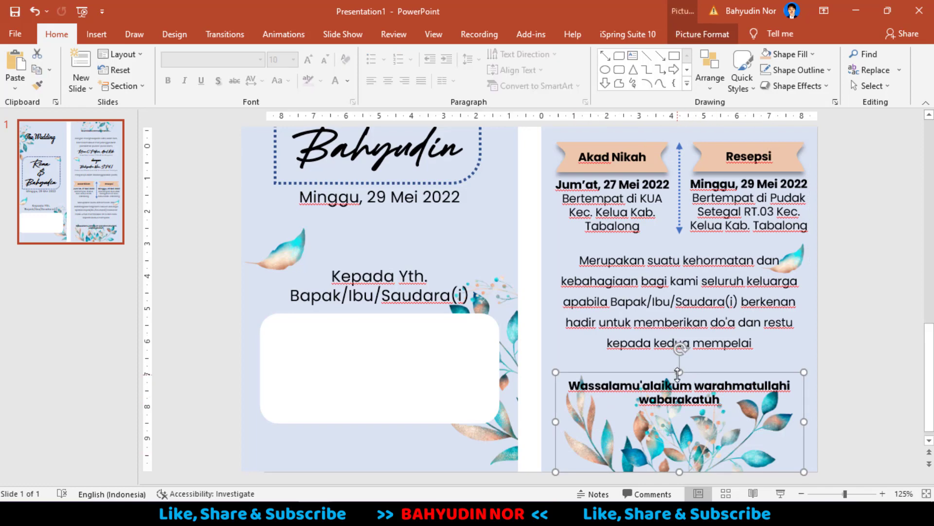
left_click_drag(677, 373, 677, 391)
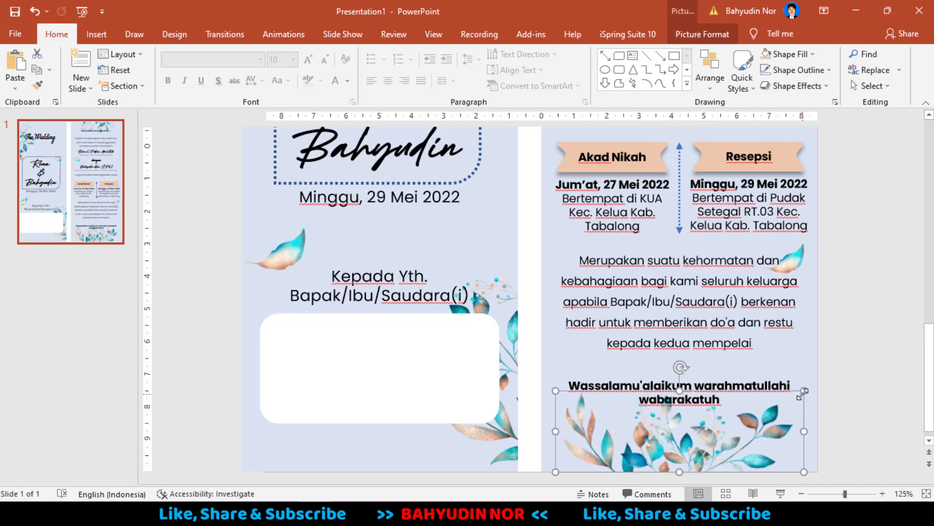
left_click_drag(696, 446, 696, 457)
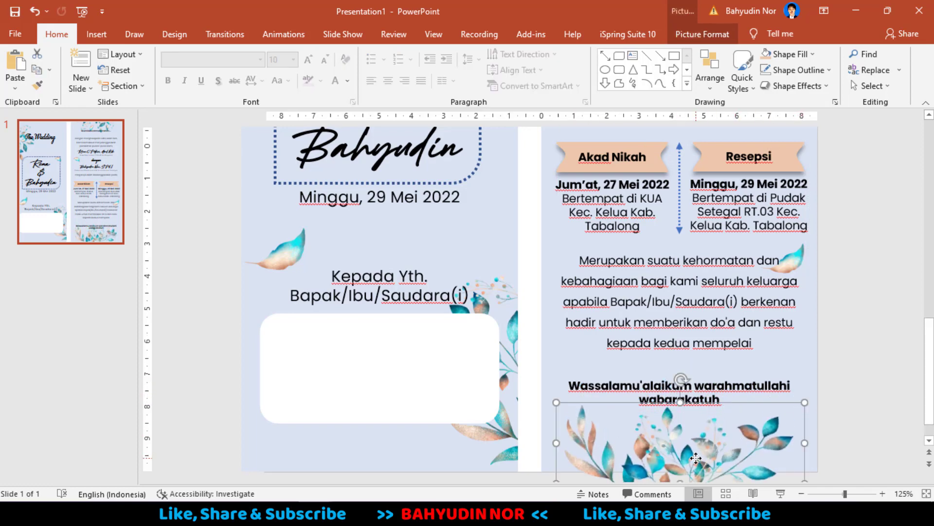
left_click(704, 34)
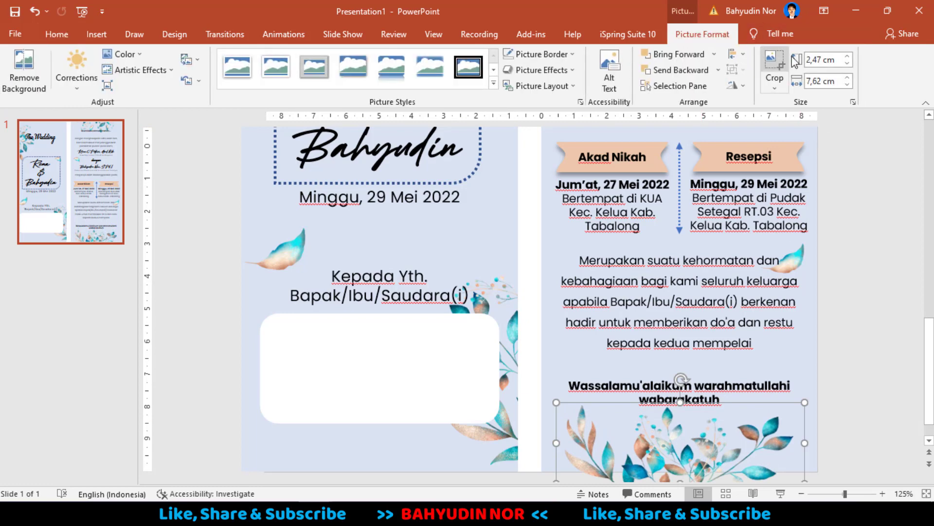
left_click(775, 65)
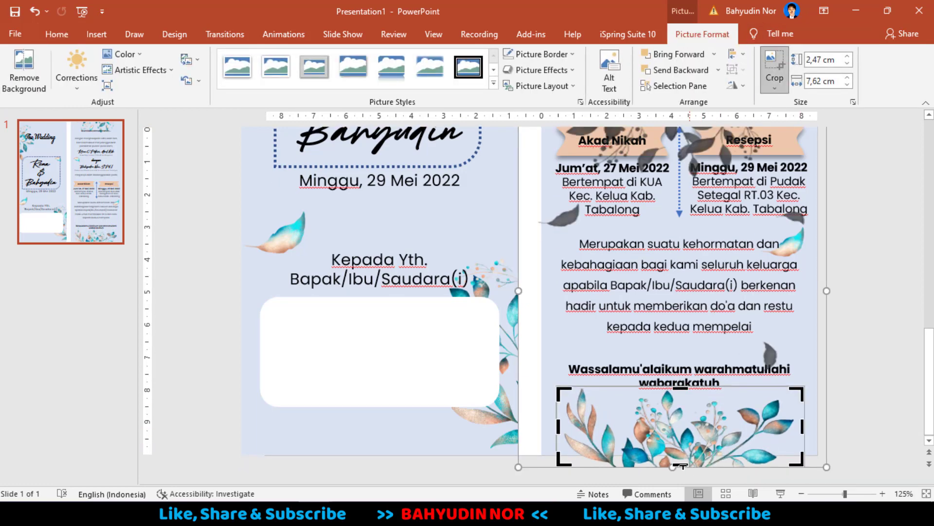
left_click_drag(682, 463, 715, 441)
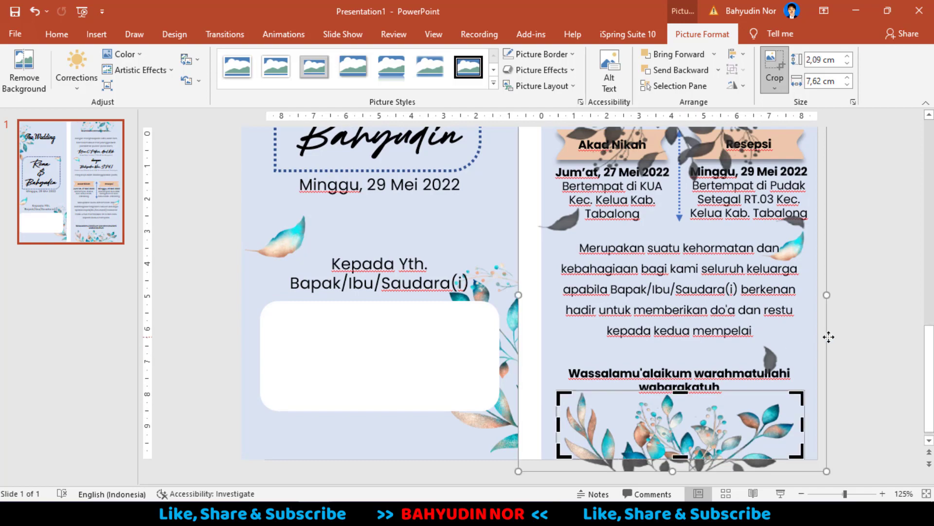
left_click(895, 347)
scroll(825, 358, "down", 5)
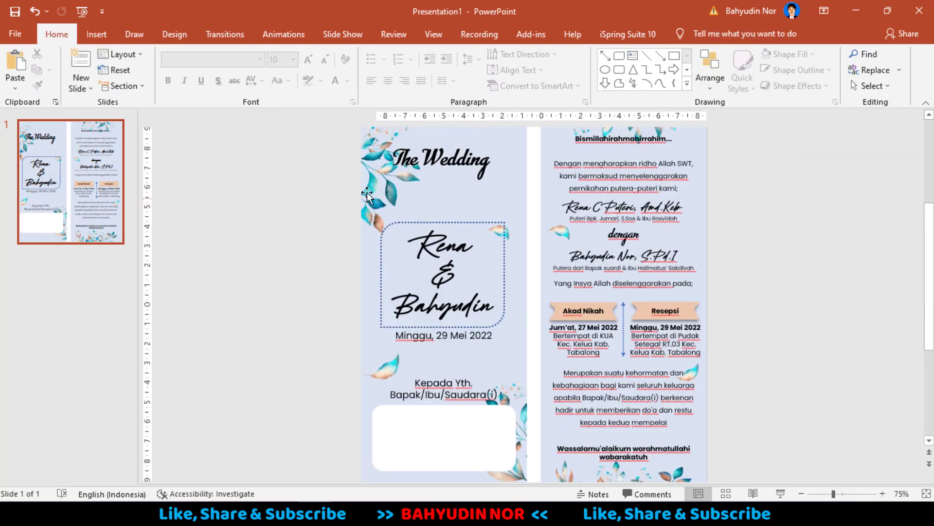
Replace the stray letter C on the bride's name line with her middle name.
scroll(515, 311, "up", 3, "ctrl")
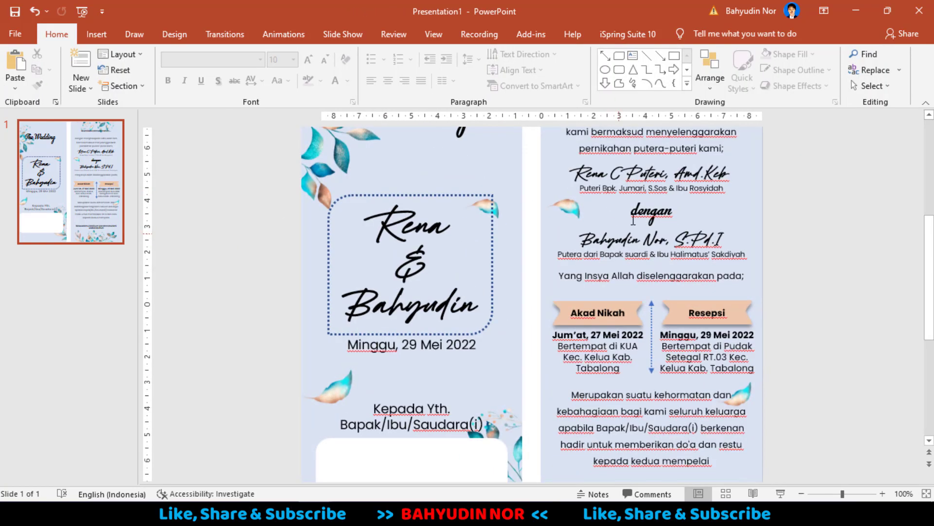
scroll(640, 168, "up", 3, "ctrl")
scroll(716, 179, "up", 1, "ctrl")
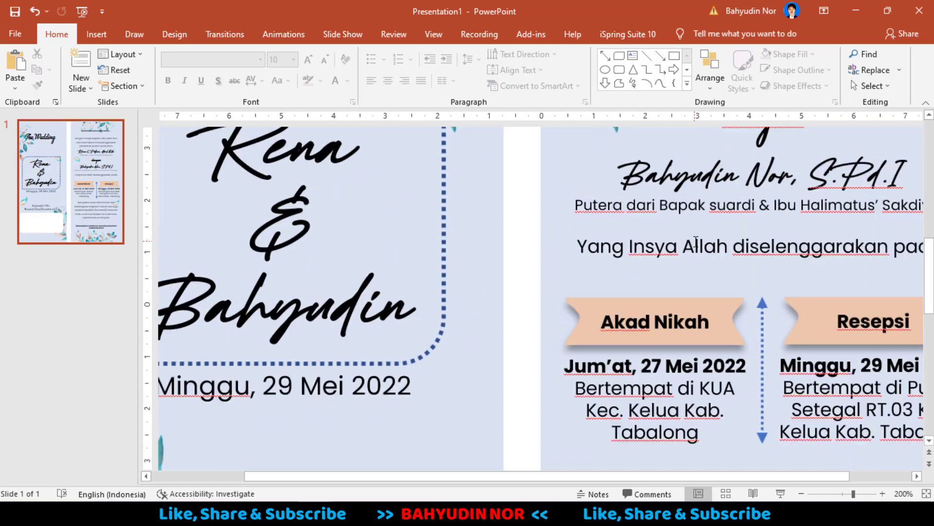
scroll(696, 241, "up", 3)
left_click(708, 176)
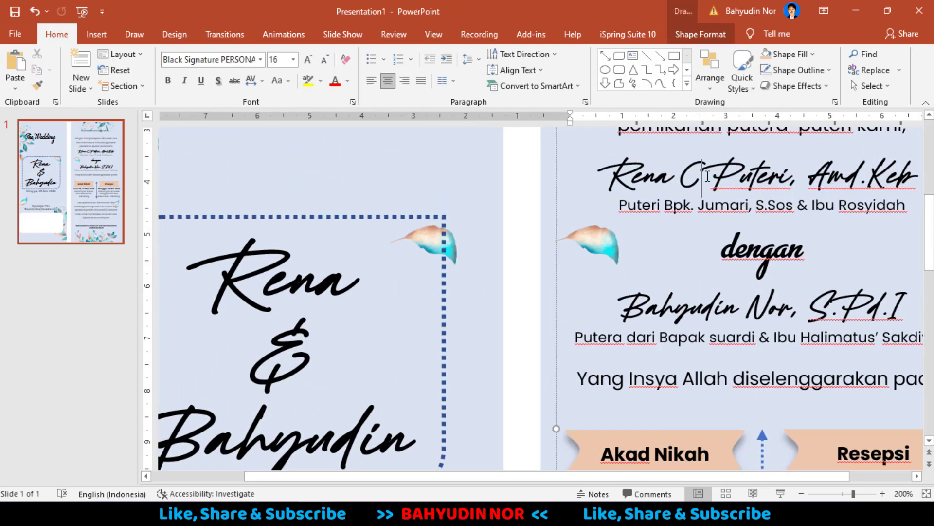
key("BackSpace")
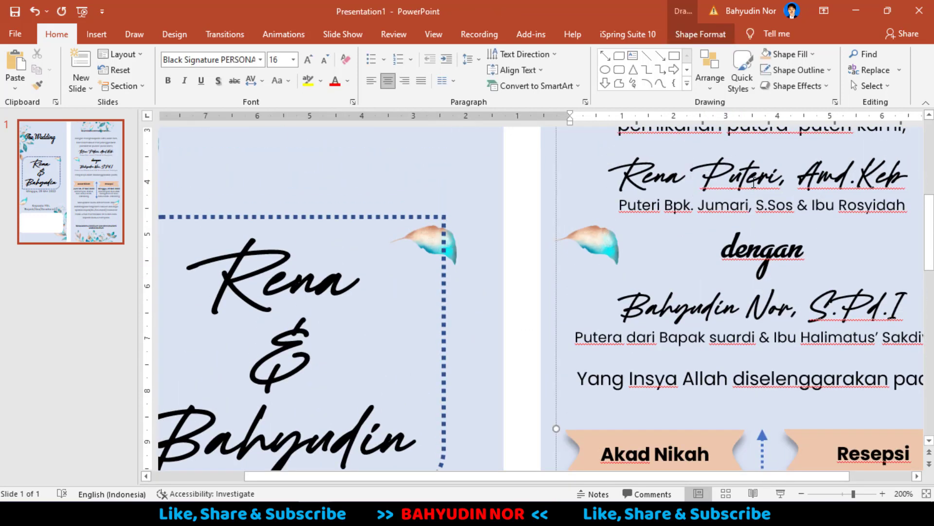
scroll(753, 183, "down", 5, "ctrl")
scroll(704, 307, "up", 5, "ctrl")
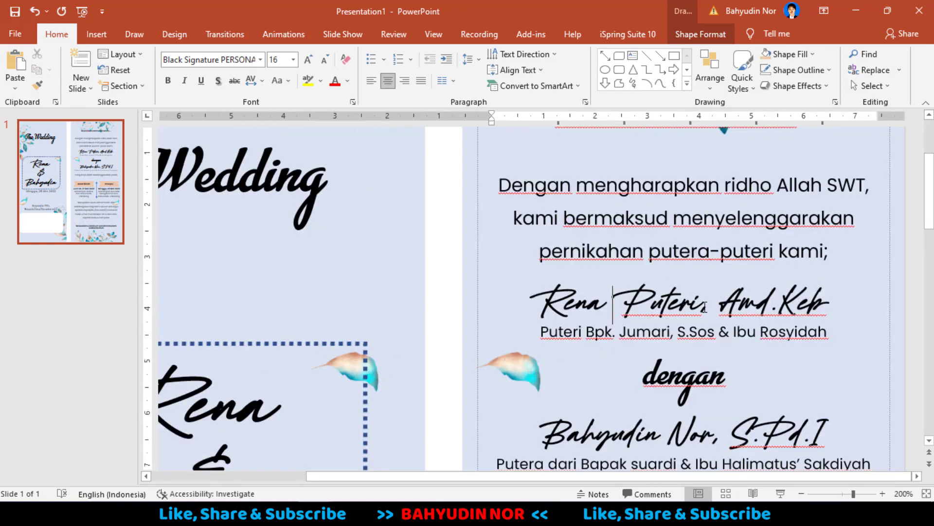
type("Ka")
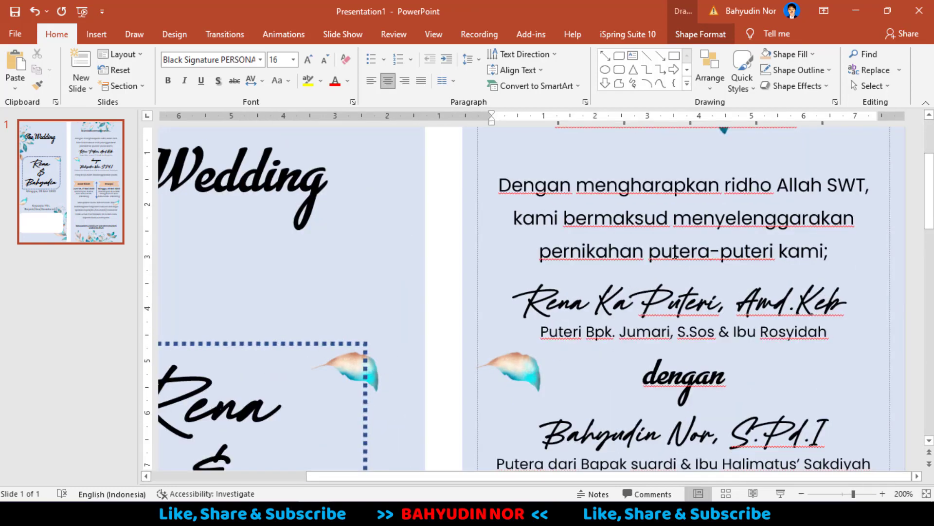
type("rtika")
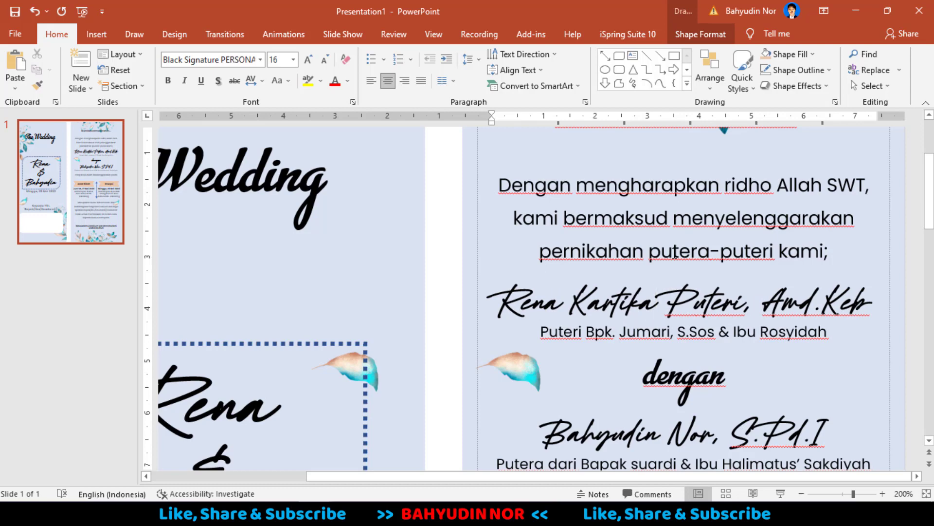
scroll(528, 283, "down", 5, "ctrl")
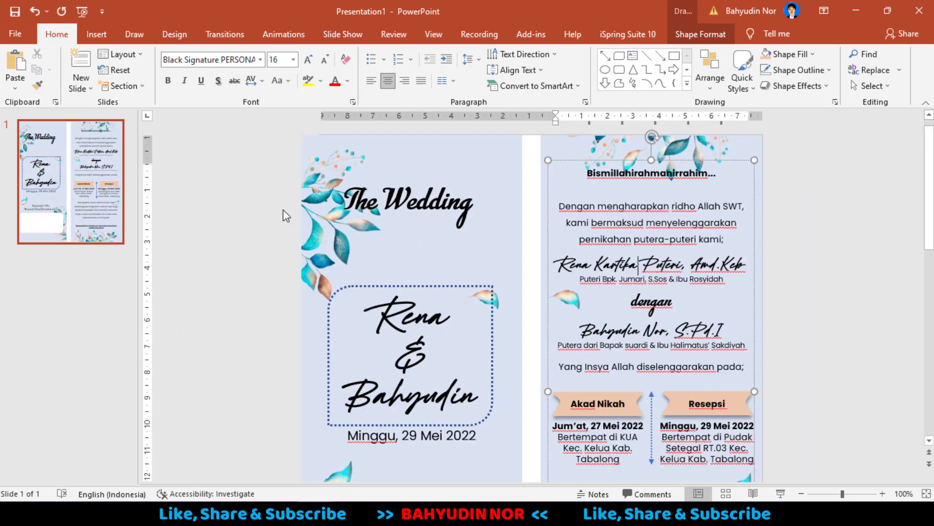
left_click(245, 220)
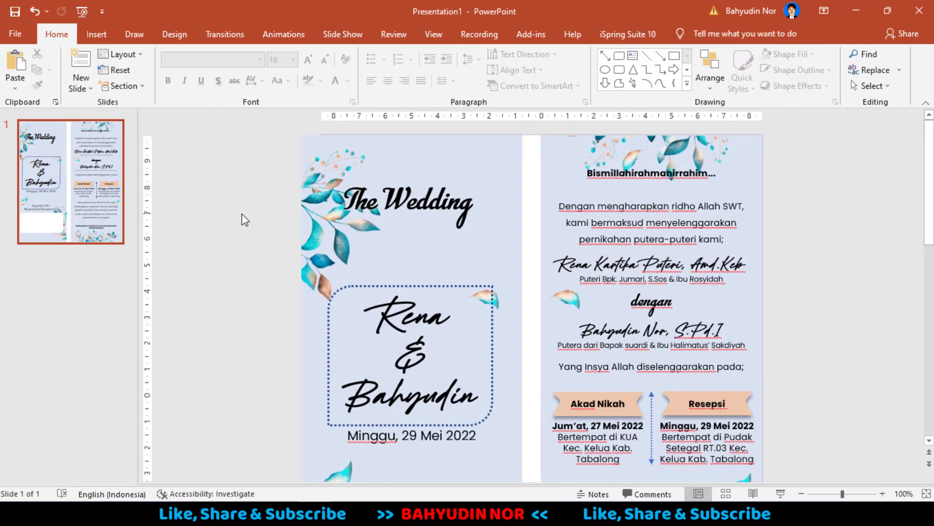
Save the presentation to Documents as 'UNDANGAN WEDDING HANGTAG'.
key("ctrl+s")
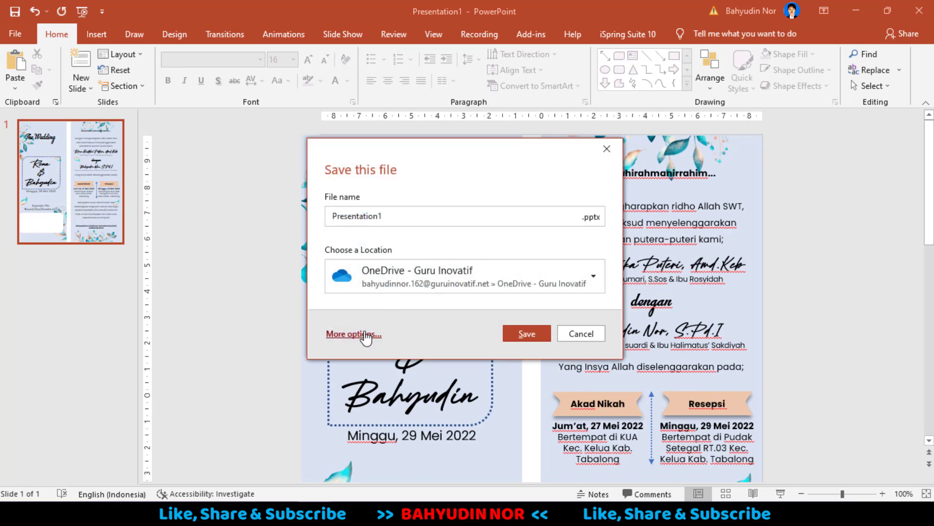
left_click(362, 331)
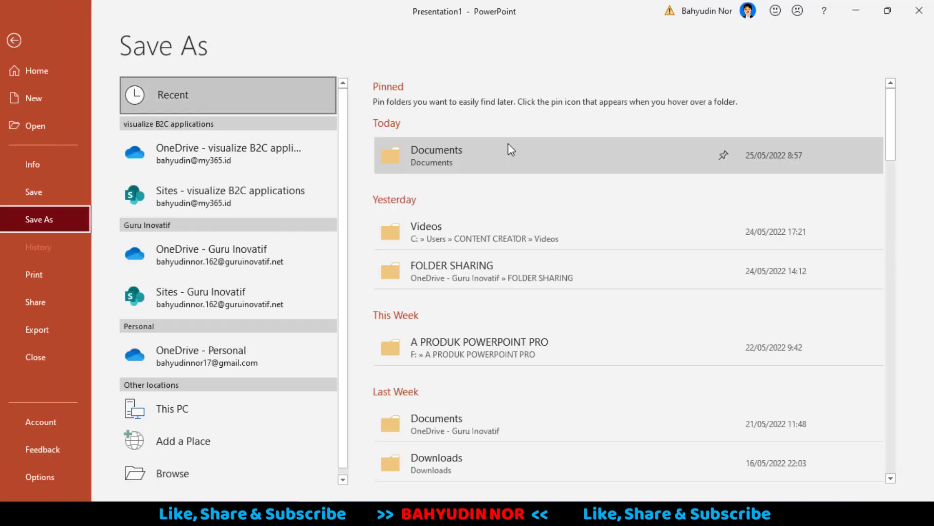
scroll(468, 230, "down", 2)
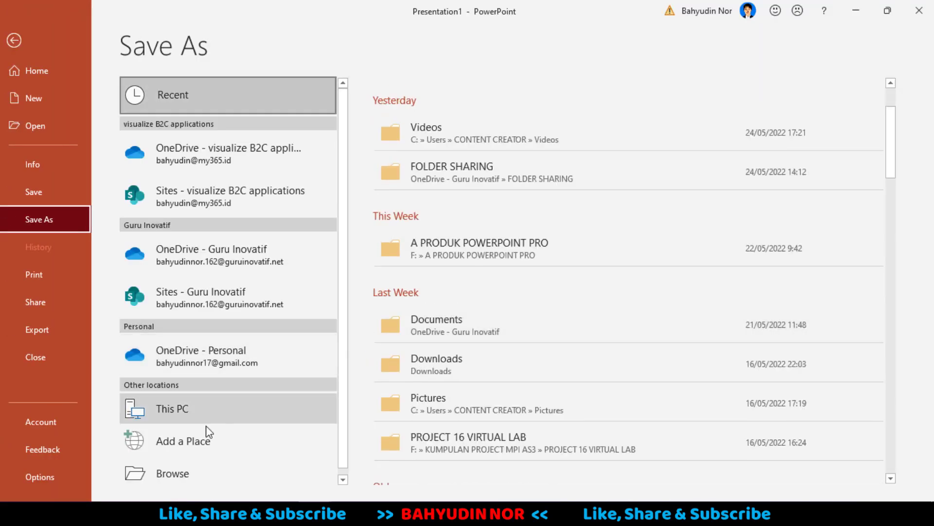
scroll(206, 427, "down", 1)
left_click(189, 464)
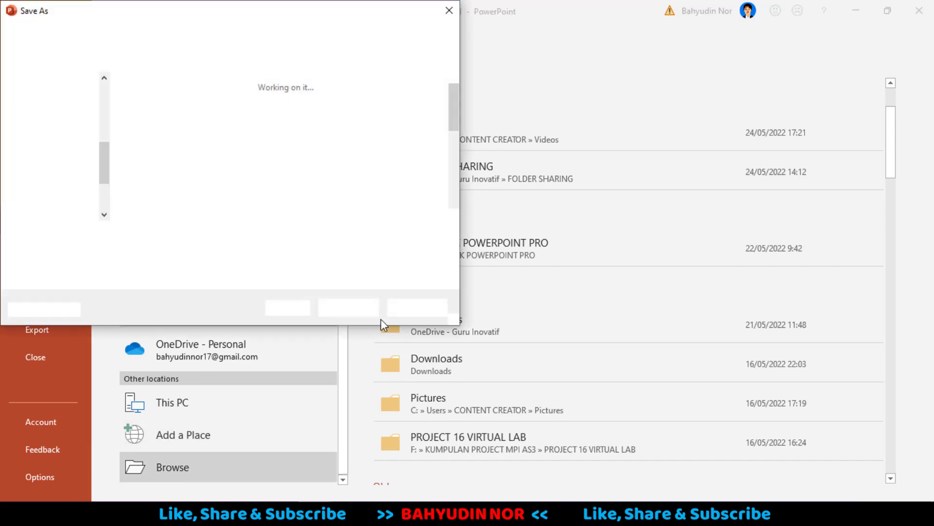
type("UND")
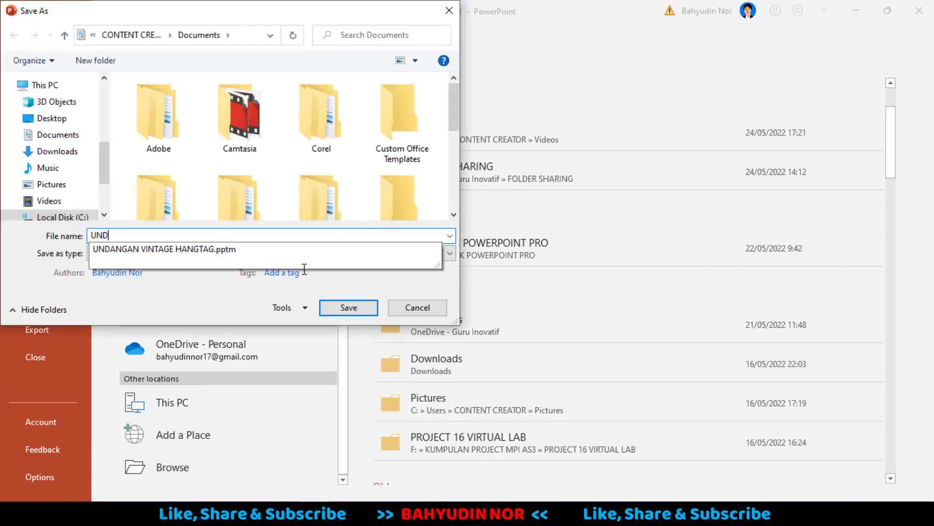
type("ANGAN WEDDI=NG H")
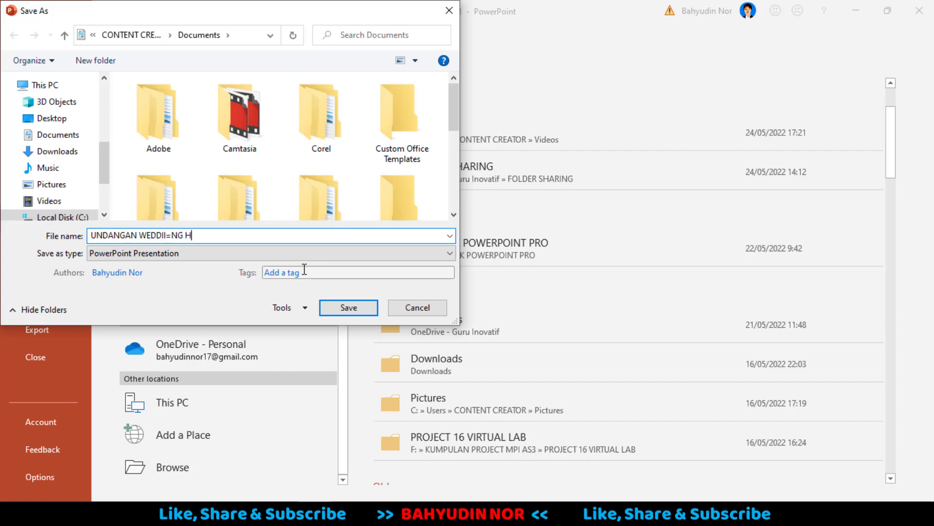
key("BackSpace")
key("BackSpace")
key("Return")
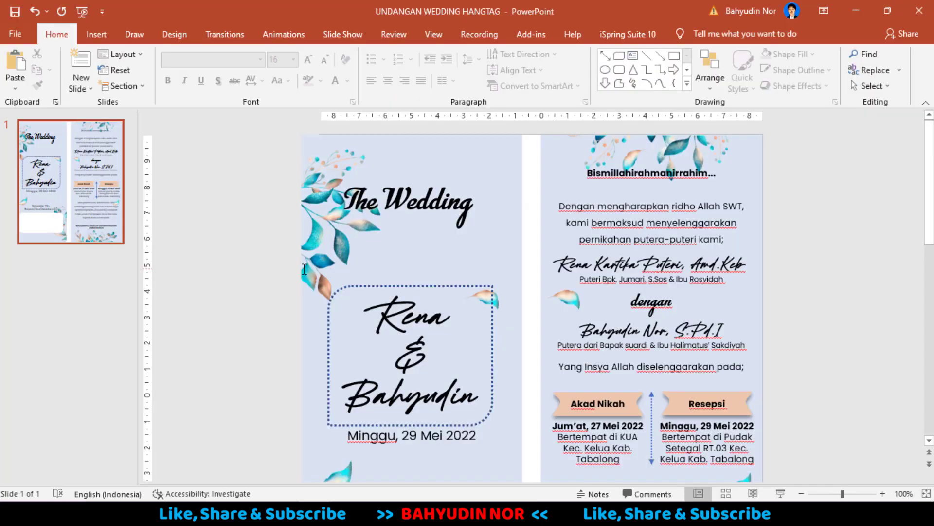
Group all invitation panel objects with Ctrl+G and drag the group off the slide's left side.
scroll(334, 288, "down", 4, "ctrl")
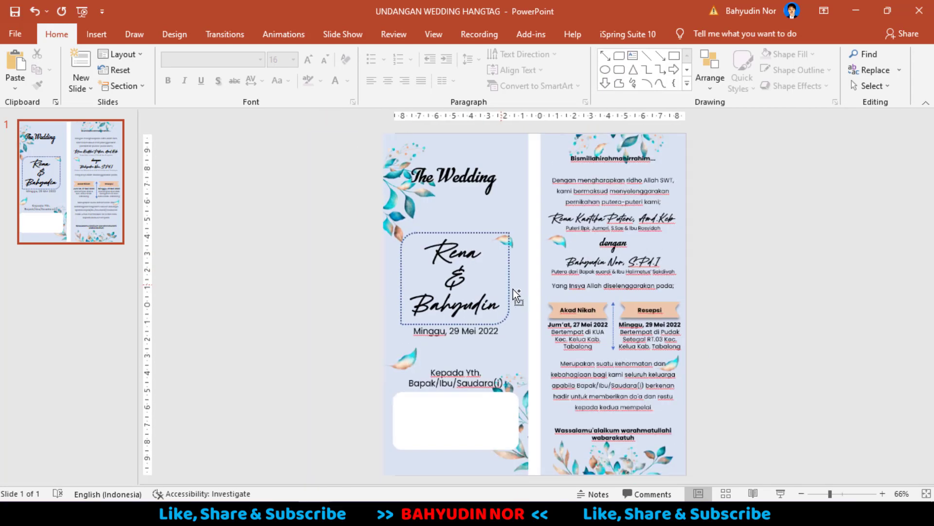
left_click(556, 181)
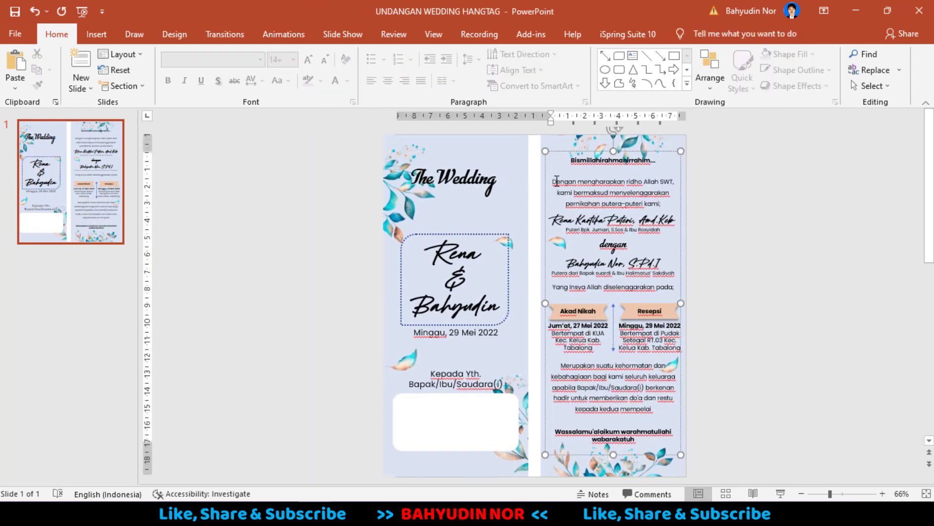
left_click(757, 212)
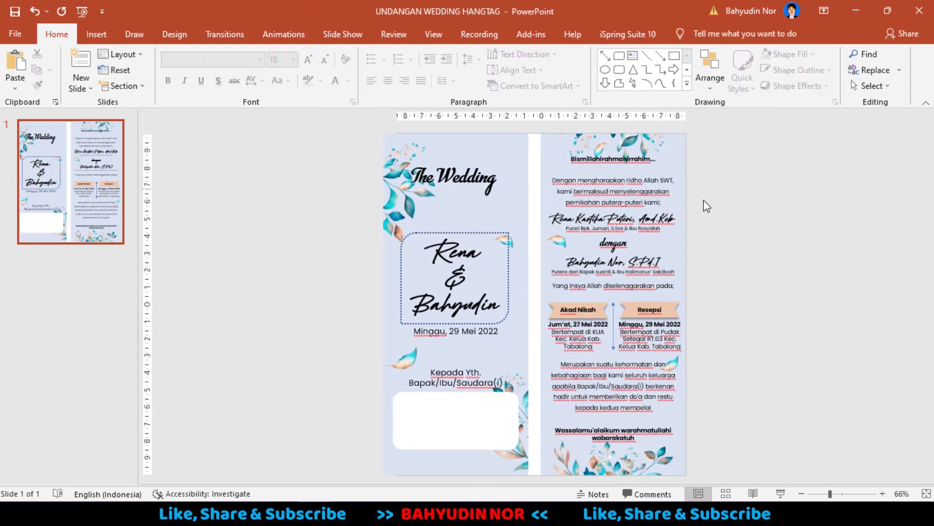
scroll(773, 201, "down", 2, "ctrl")
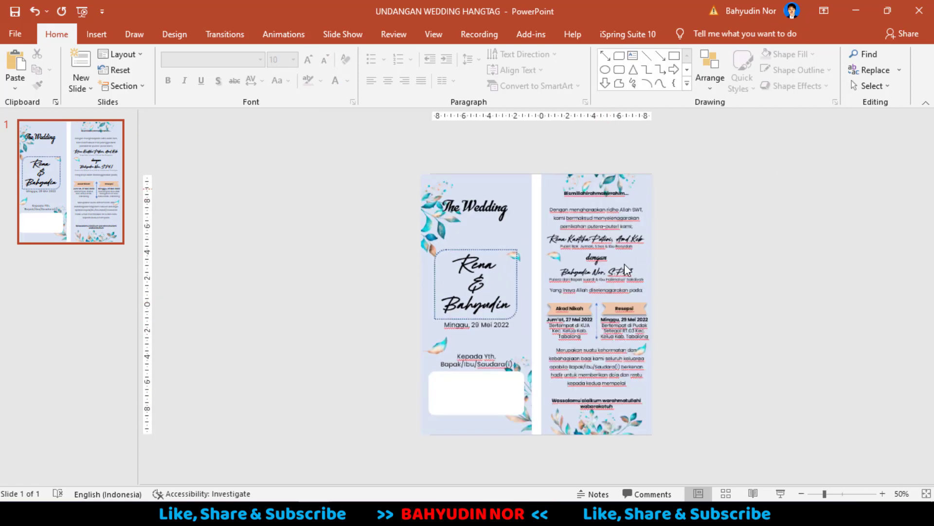
left_click_drag(775, 143, 515, 460)
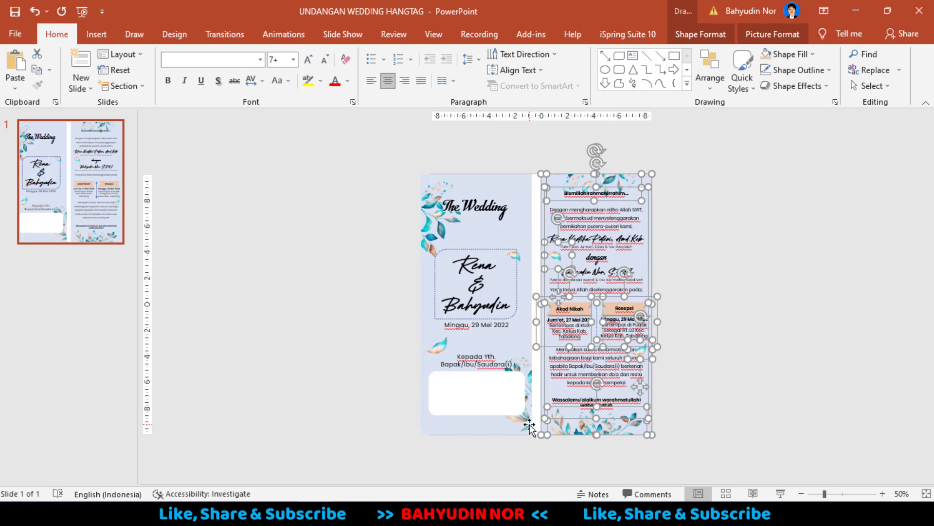
key("ctrl+g")
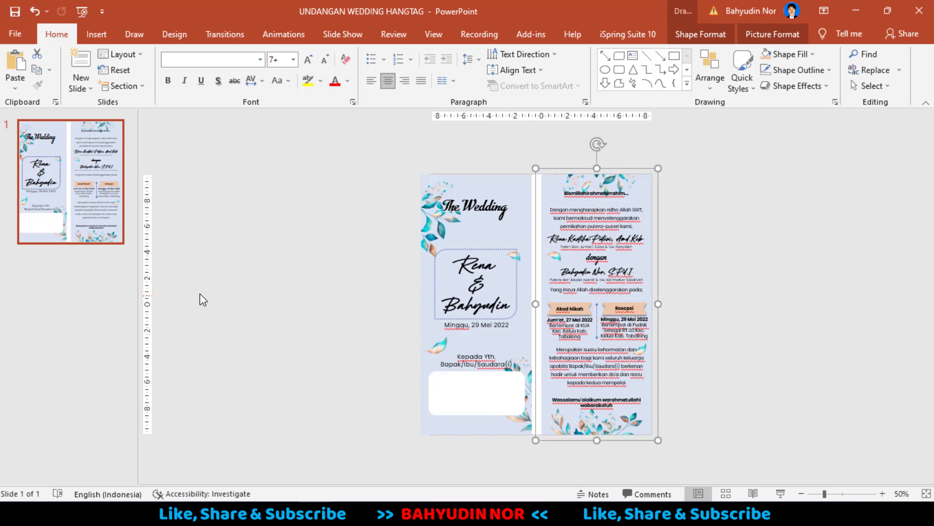
left_click(381, 235)
left_click(596, 215)
left_click(680, 199)
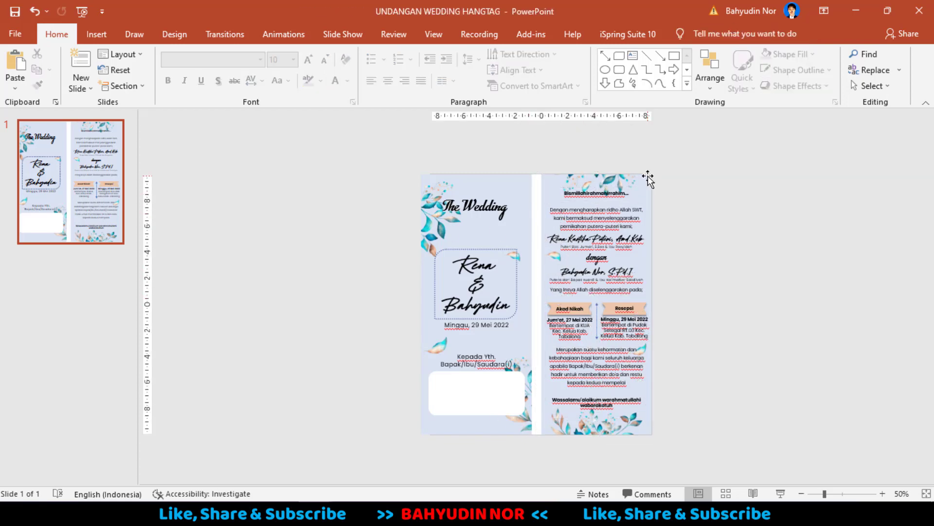
left_click_drag(647, 180, 387, 234)
left_click(602, 186)
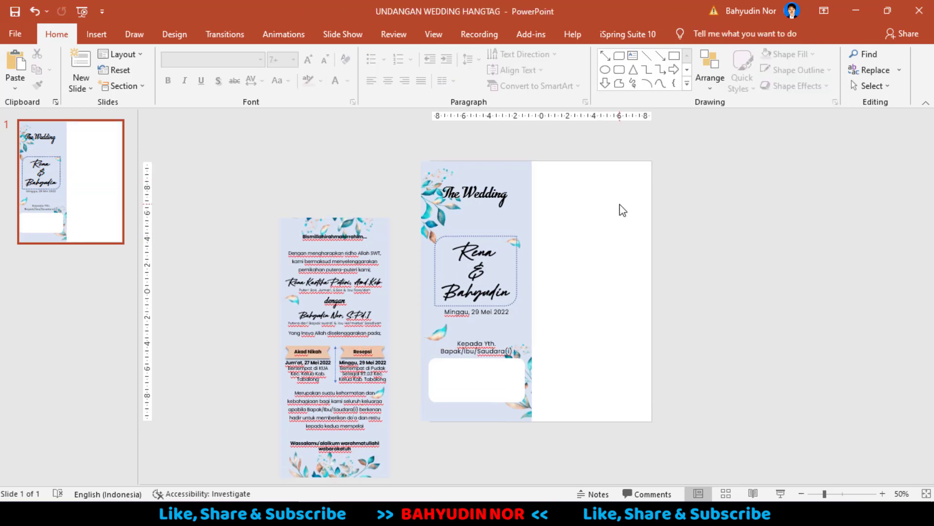
Try the invitation panel on the slide's right half, then park it off-slide again.
scroll(520, 226, "up", 2)
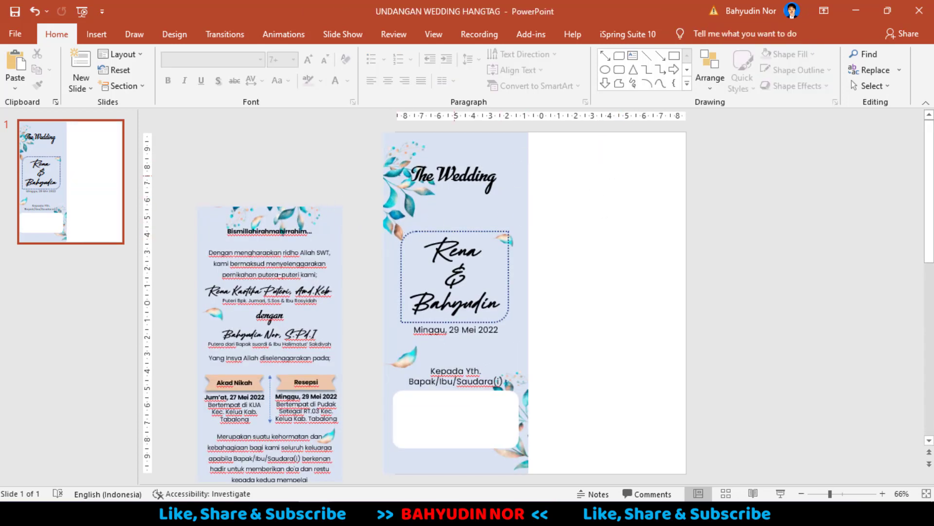
left_click(503, 152)
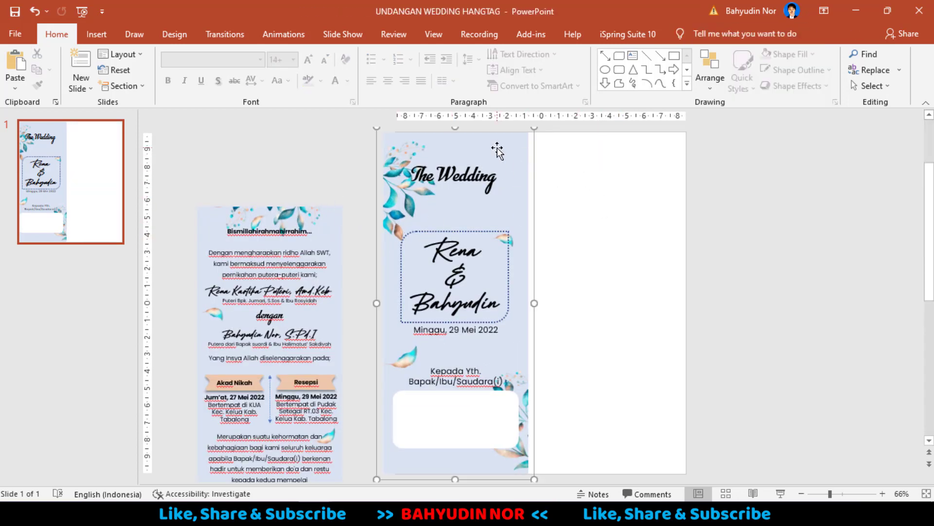
left_click(611, 180)
key("Tab")
left_click(623, 189)
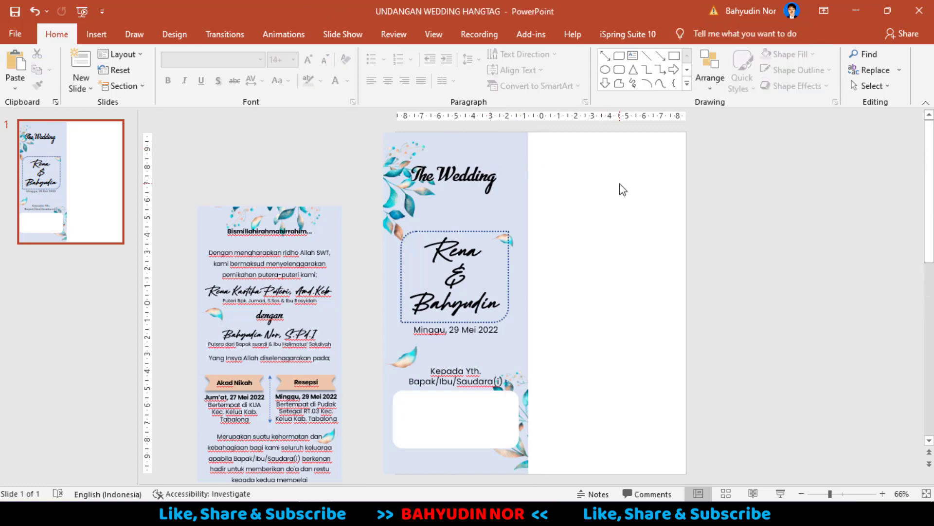
left_click(314, 221)
left_click(596, 235)
left_click_drag(262, 213, 646, 173)
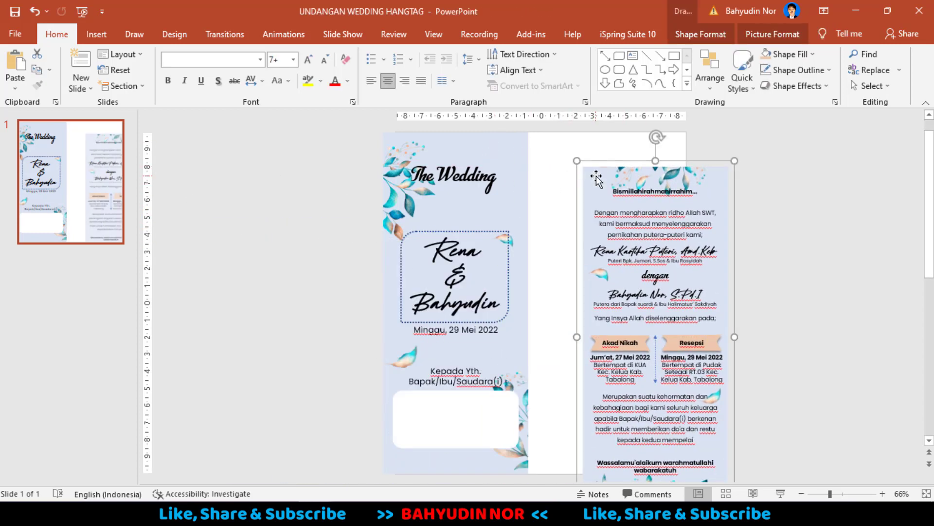
left_click_drag(590, 172, 546, 138)
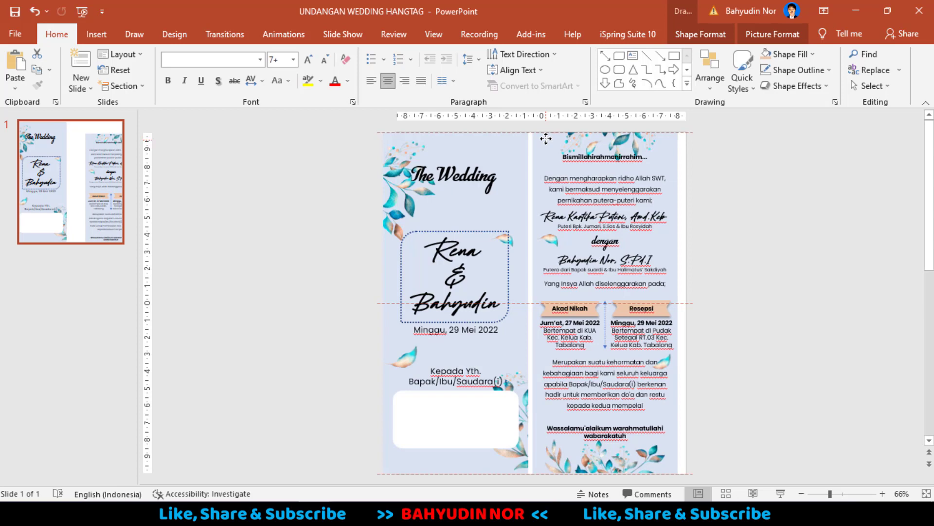
left_click_drag(546, 138, 208, 189)
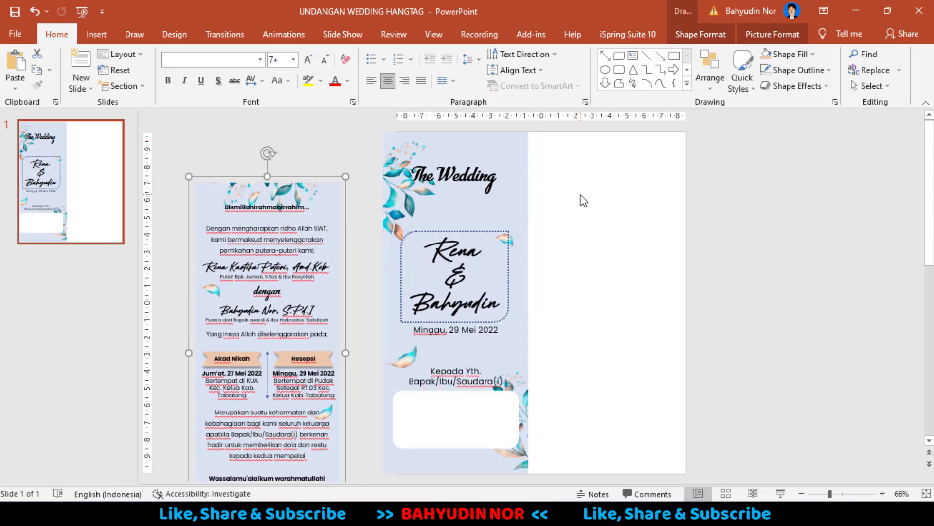
left_click(613, 265)
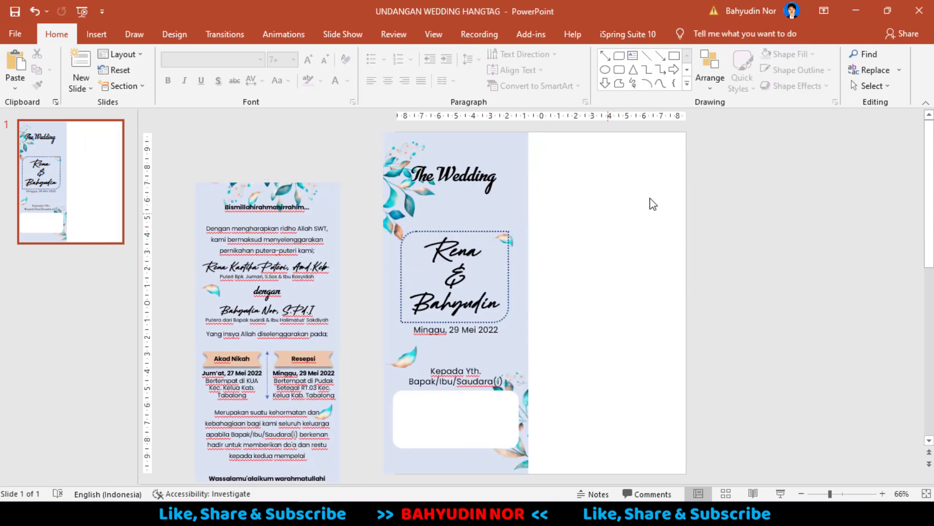
Set a custom 8,5 × 19,998 cm portrait slide size, maximizing the content.
left_click(174, 33)
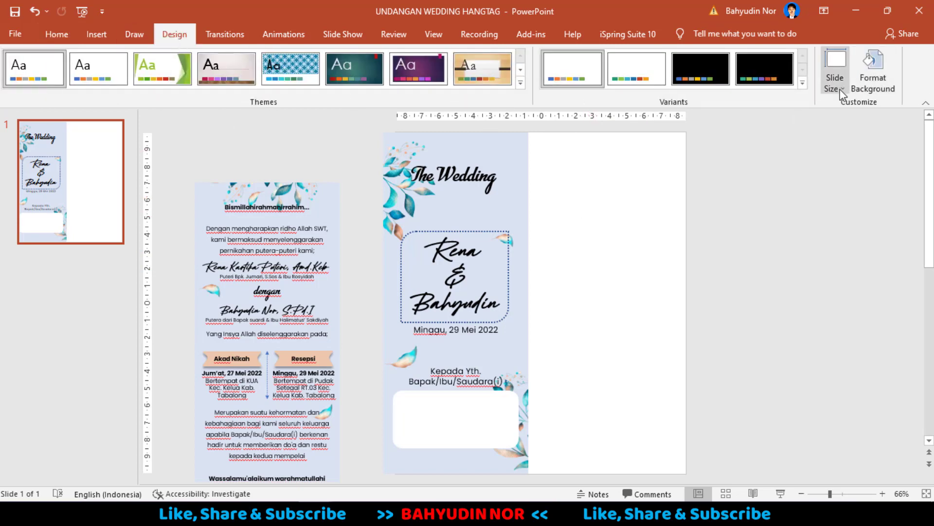
left_click(842, 90)
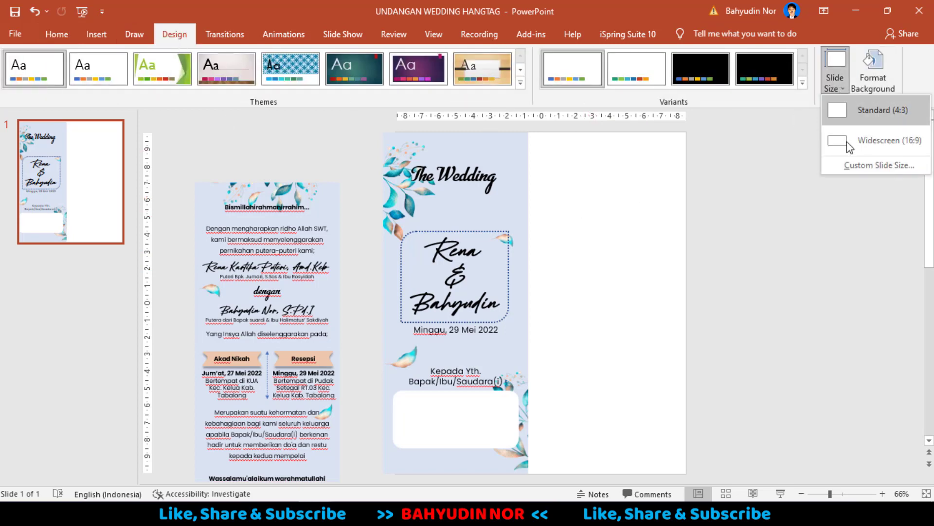
left_click(872, 167)
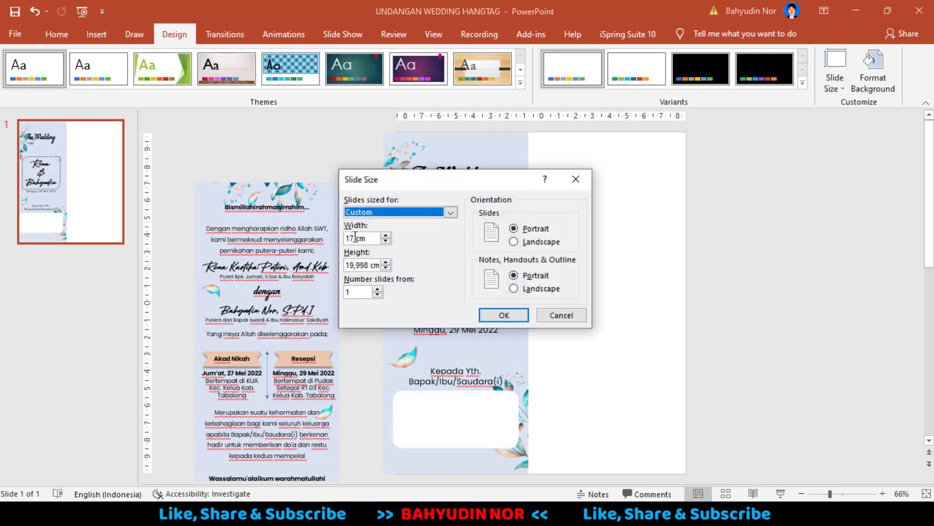
double_click(355, 237)
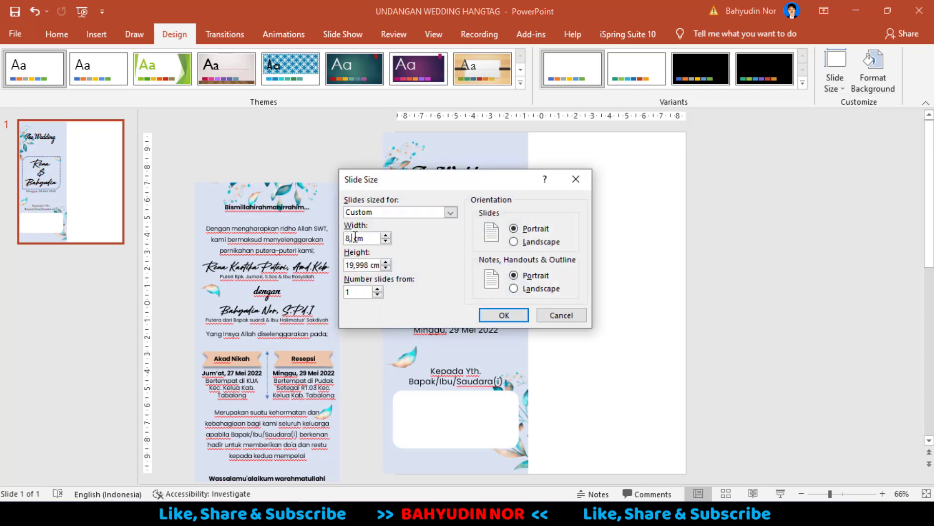
left_click(502, 315)
left_click(501, 314)
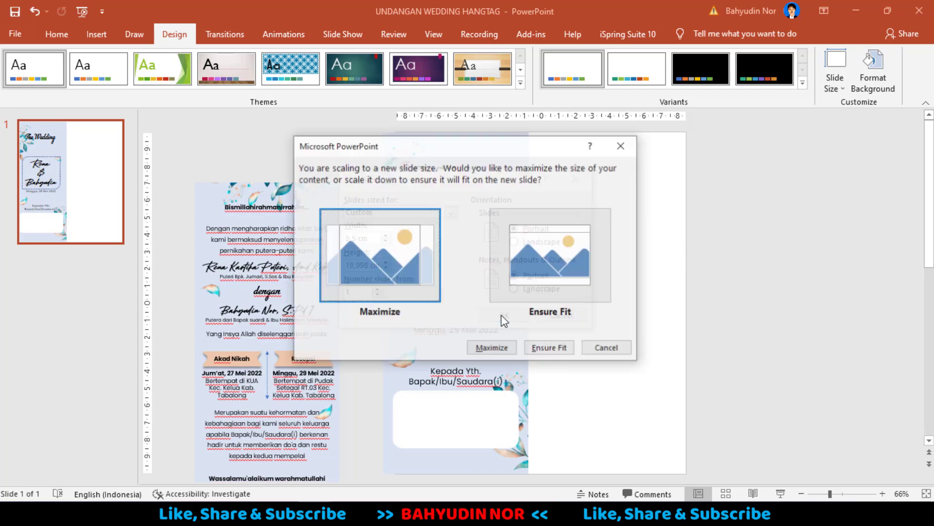
left_click(502, 349)
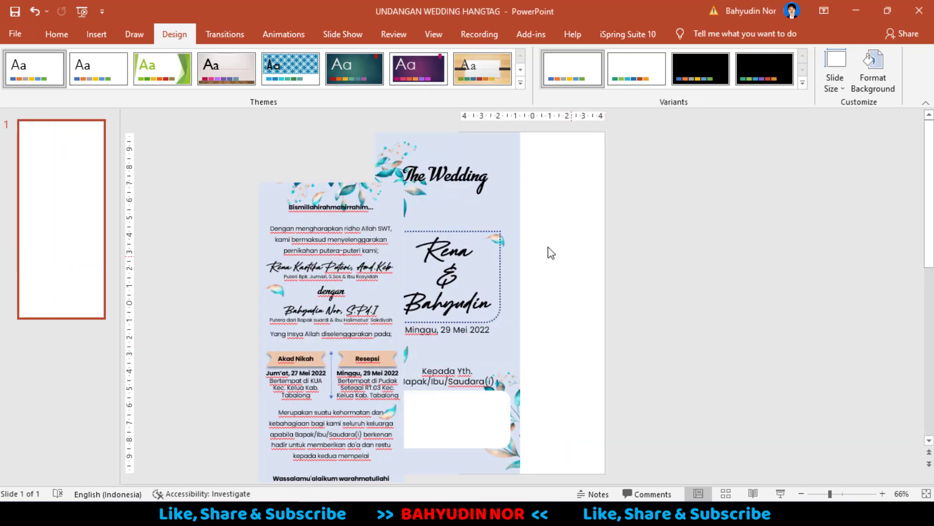
Drag the cover picture so it fills the narrow slide.
left_click(418, 184)
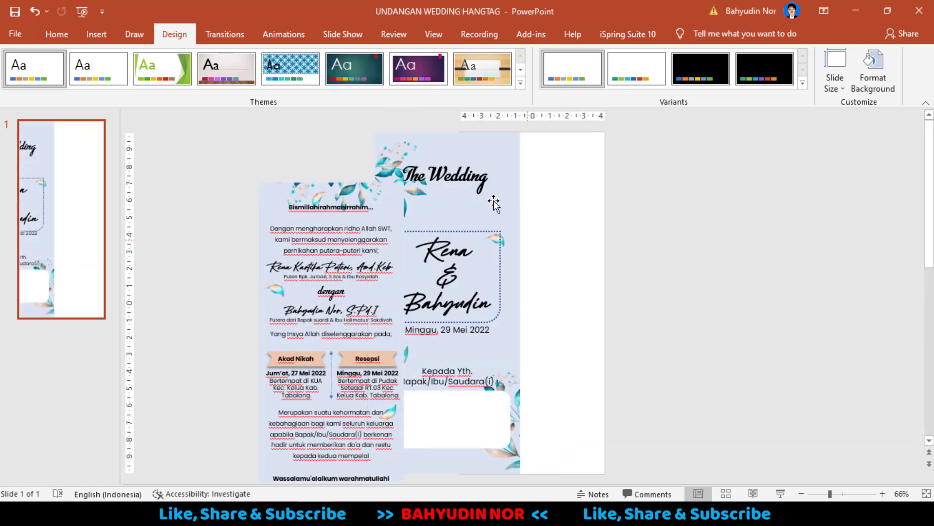
left_click(443, 150)
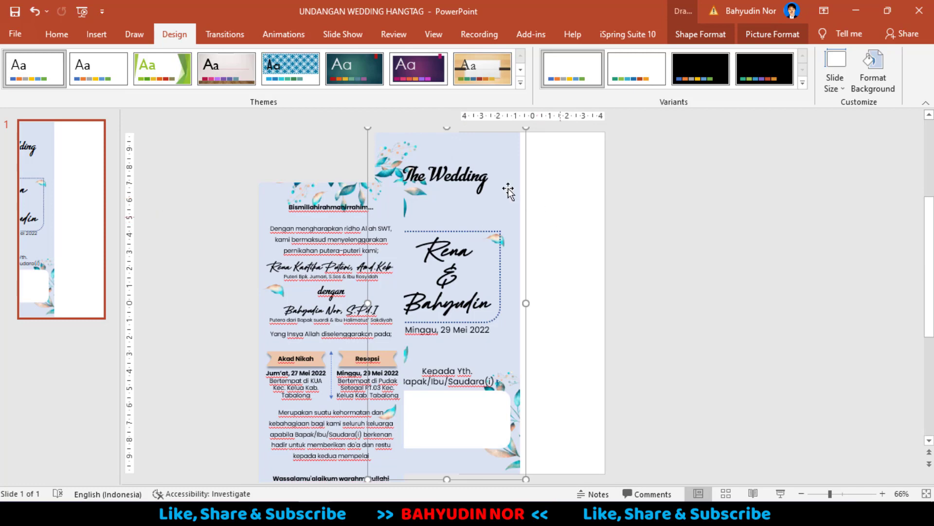
mouse_move(477, 155)
left_mouse_down()
mouse_move(538, 173)
mouse_move(563, 152)
left_mouse_up()
Move the invitation picture onto a newly added second slide.
left_click(386, 208)
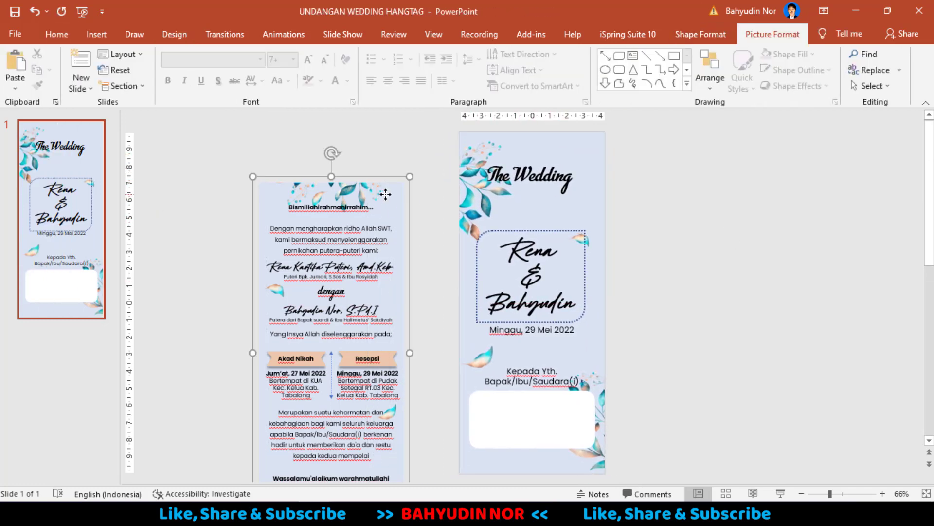
key("Delete")
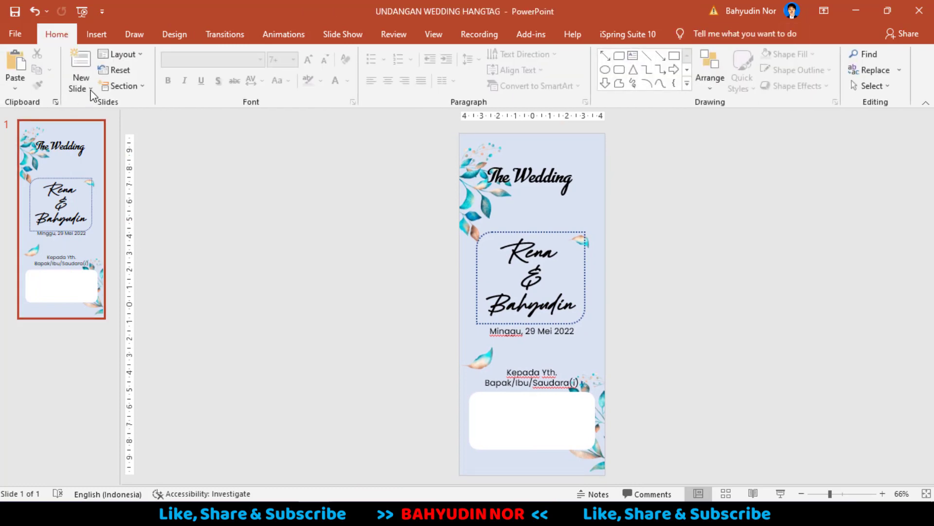
left_click(81, 86)
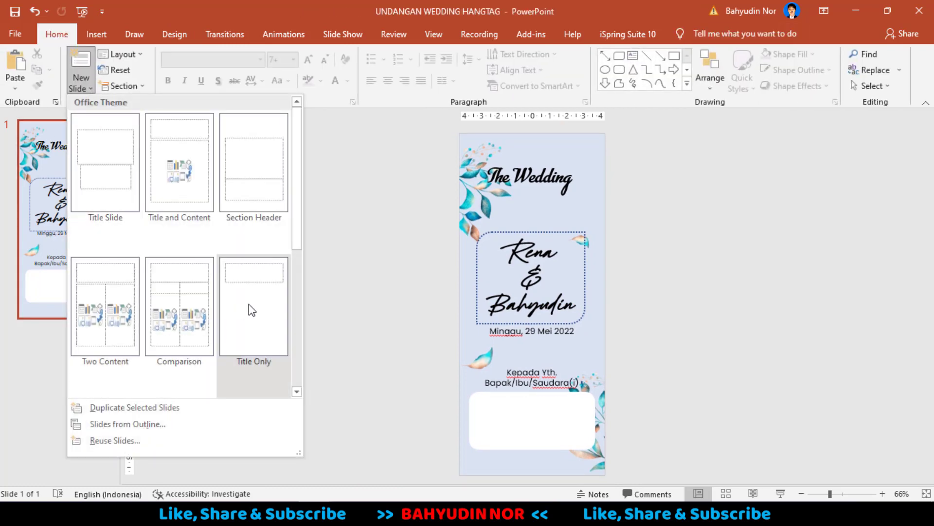
scroll(251, 310, "down", 2)
left_click(114, 308)
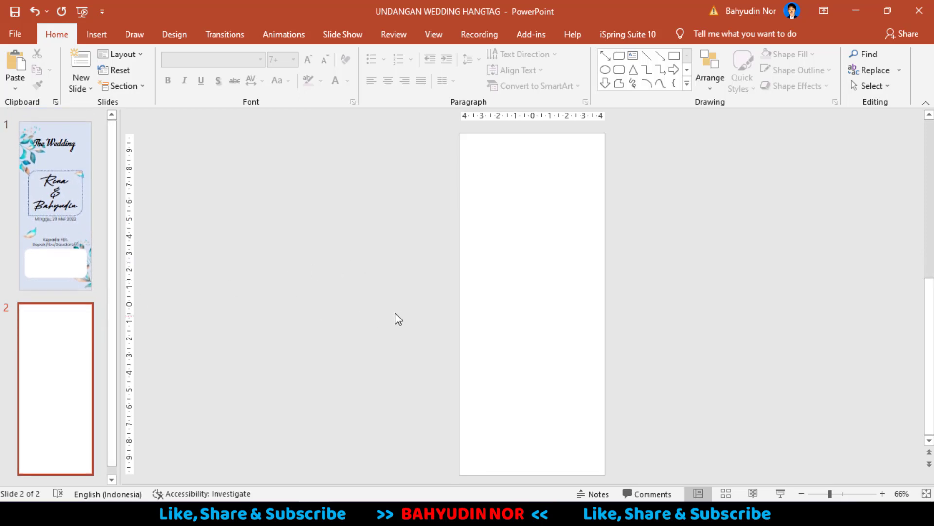
key("ctrl+v")
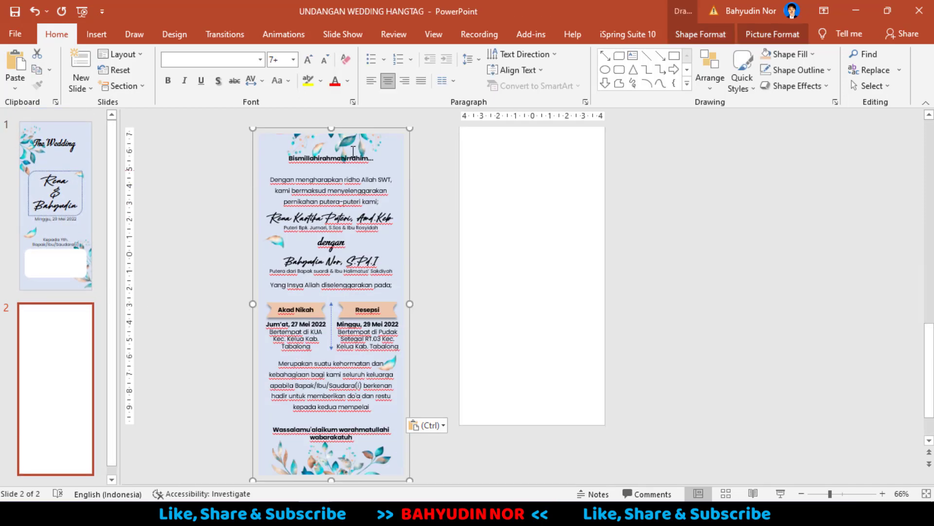
left_click_drag(348, 146, 564, 143)
Save the presentation, return to slide 1 and open the print preview.
scroll(321, 230, "up", 6)
key("ctrl+s")
key("Page_Up")
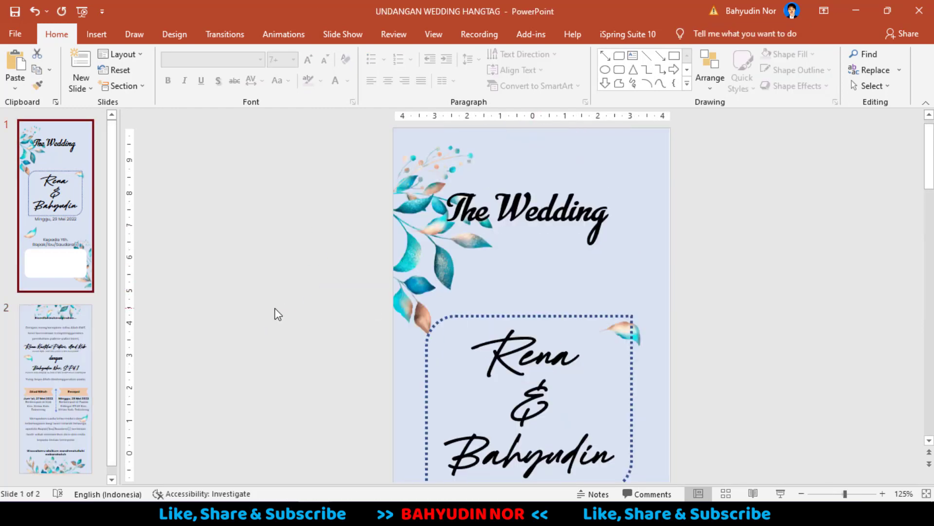
scroll(294, 237, "down", 3)
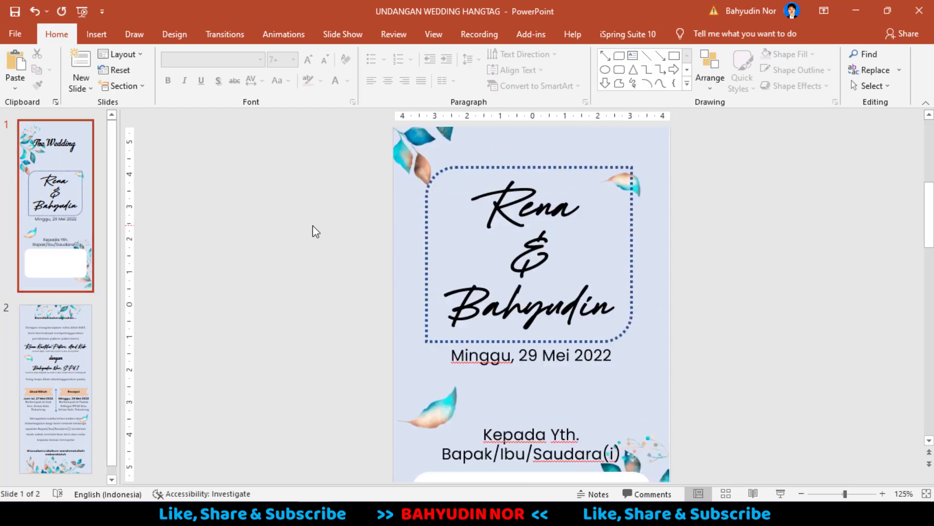
key("ctrl+p")
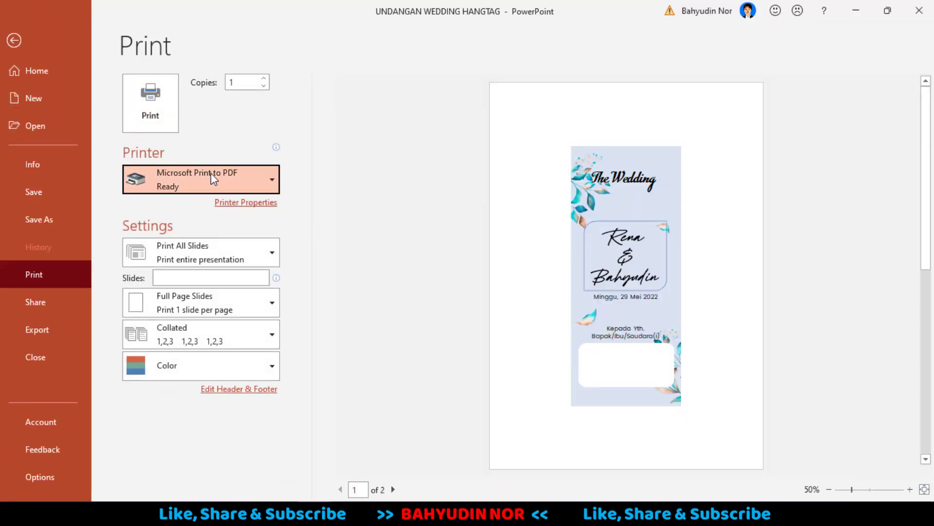
Select the EPSON L3110 Series printer and open its printer properties.
left_click(211, 175)
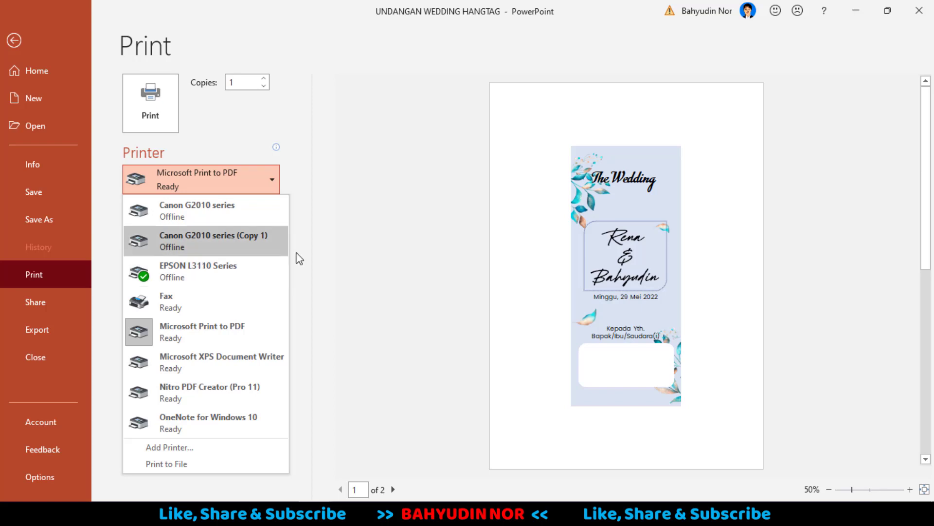
left_click(198, 270)
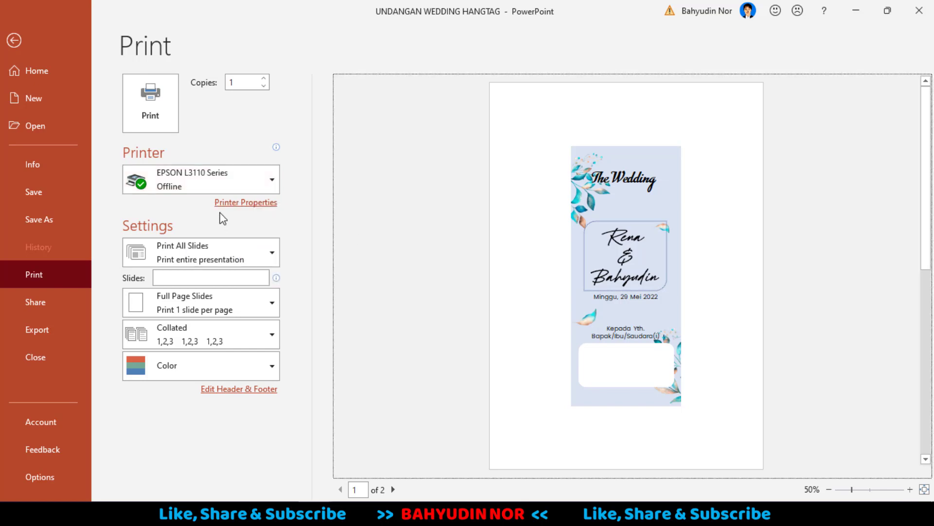
left_click(242, 209)
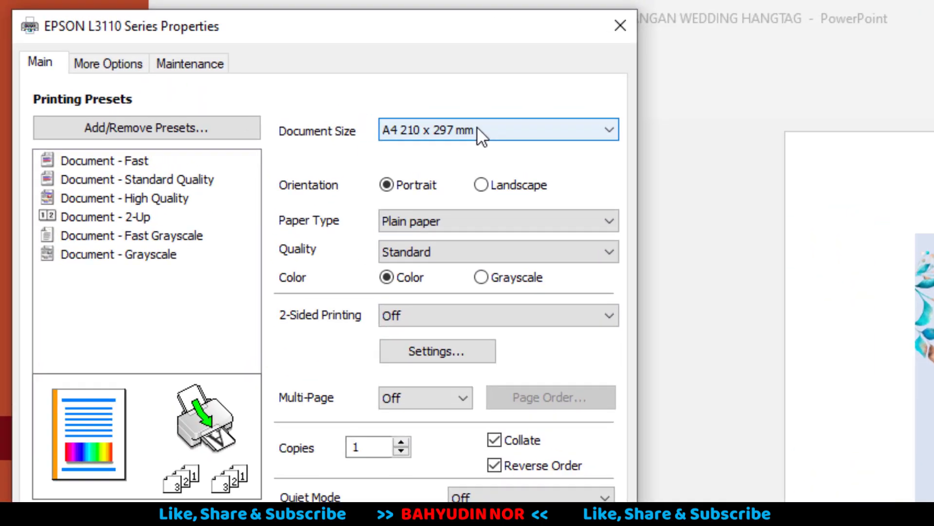
Choose a User-Defined paper size and set its height to 200 mm.
left_click(328, 89)
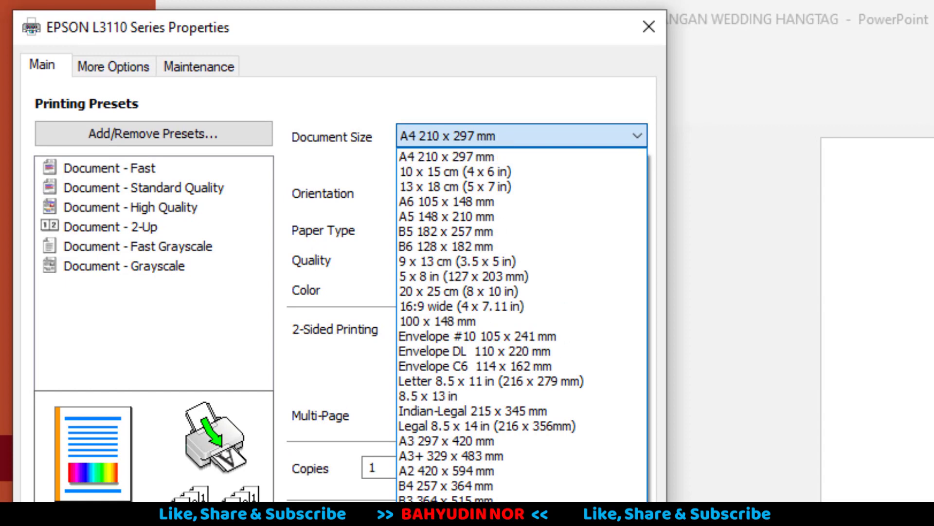
key("End")
key("Return")
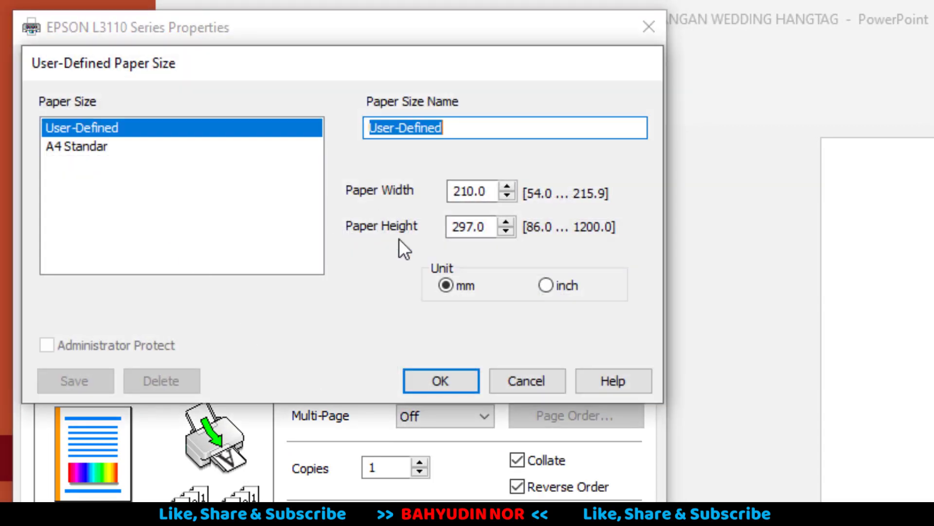
double_click(465, 191)
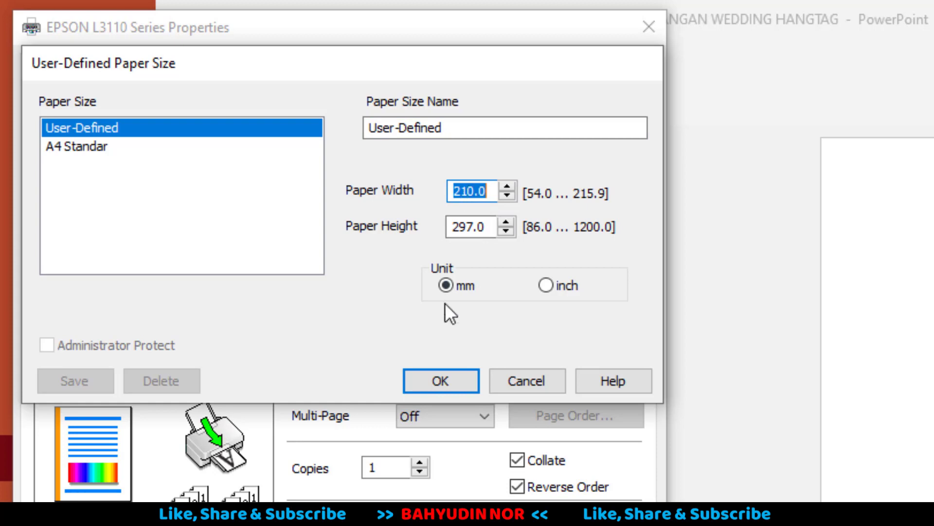
double_click(467, 227)
type("2")
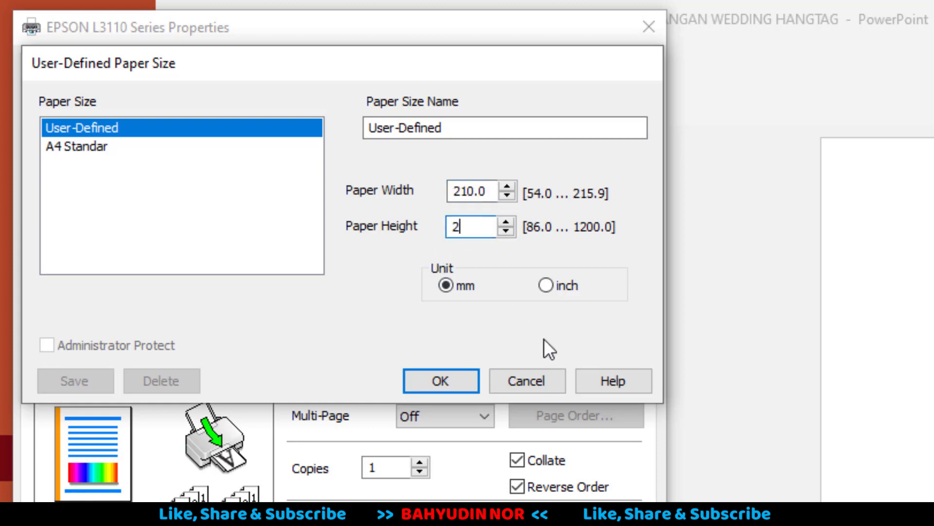
type("0")
double_click(471, 194)
left_click(461, 225)
double_click(473, 230)
left_click(461, 191)
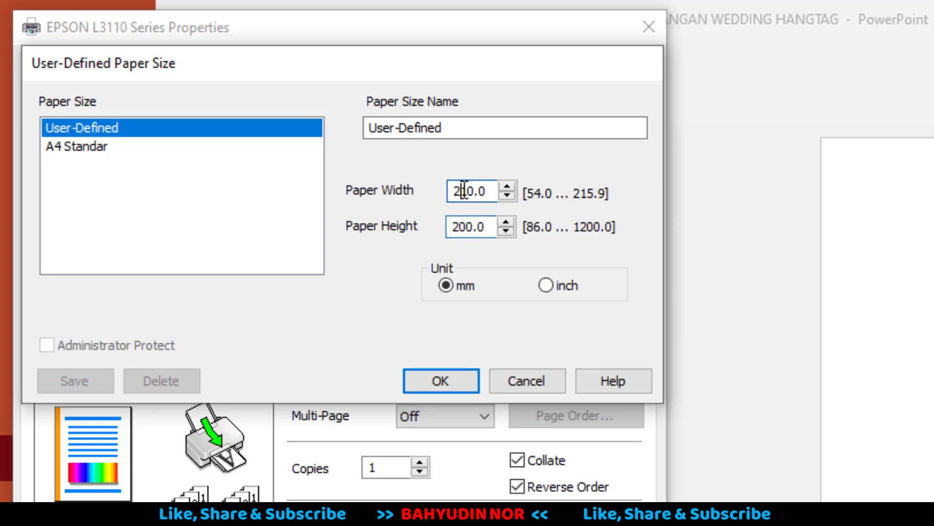
Set the paper width to 85 mm and confirm the printer properties.
double_click(458, 196)
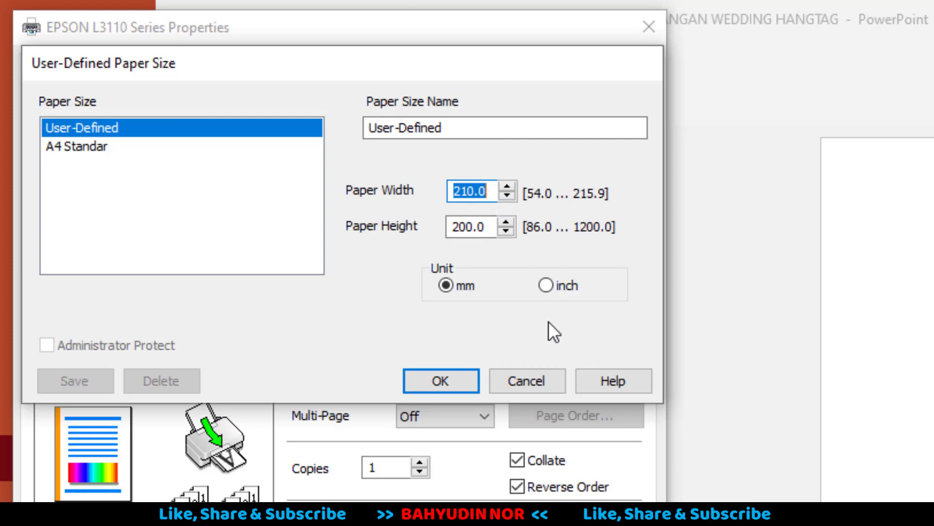
type("8")
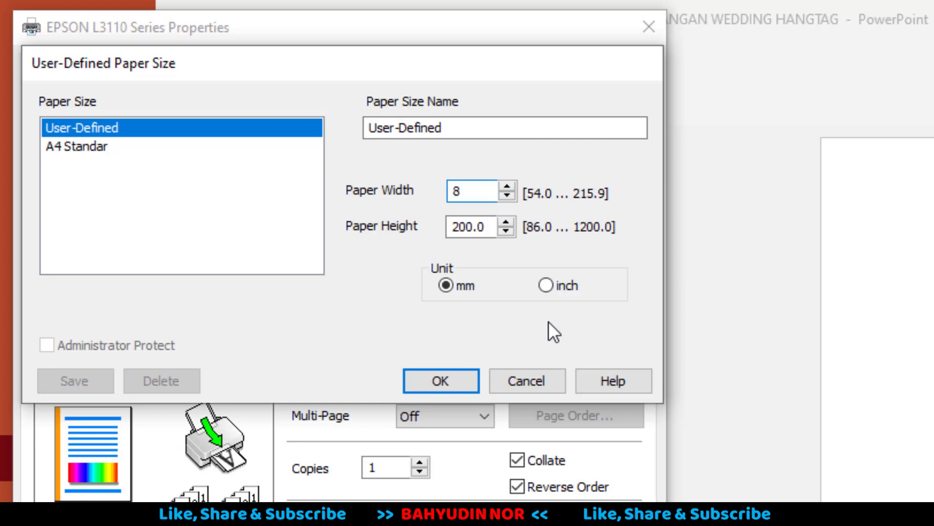
type("5")
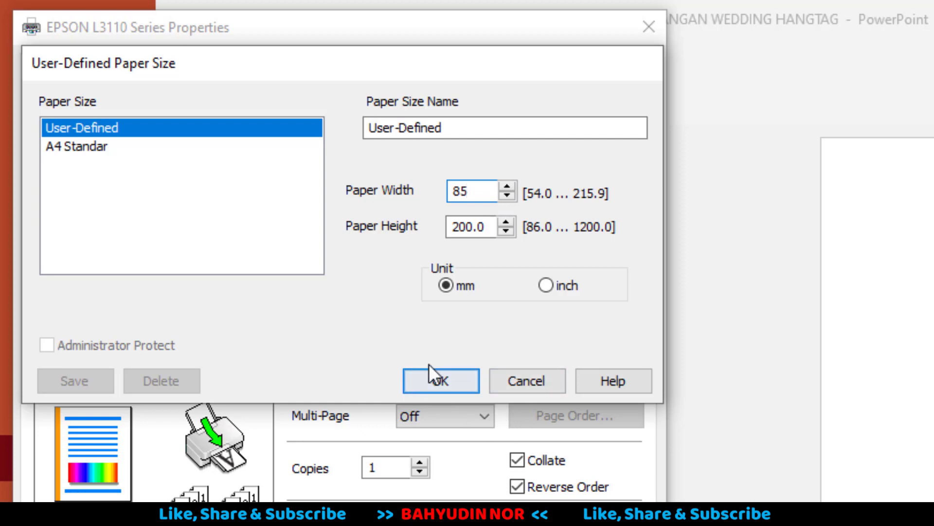
left_click(437, 373)
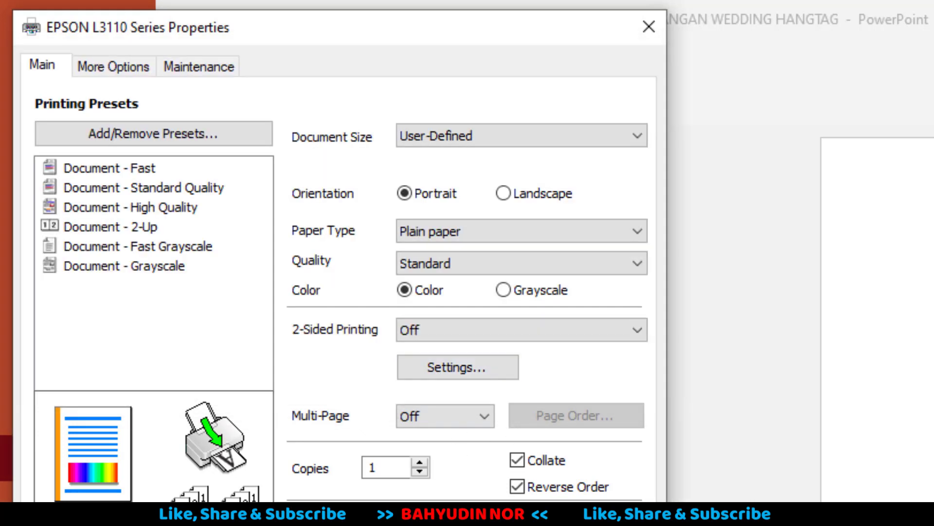
key("Return")
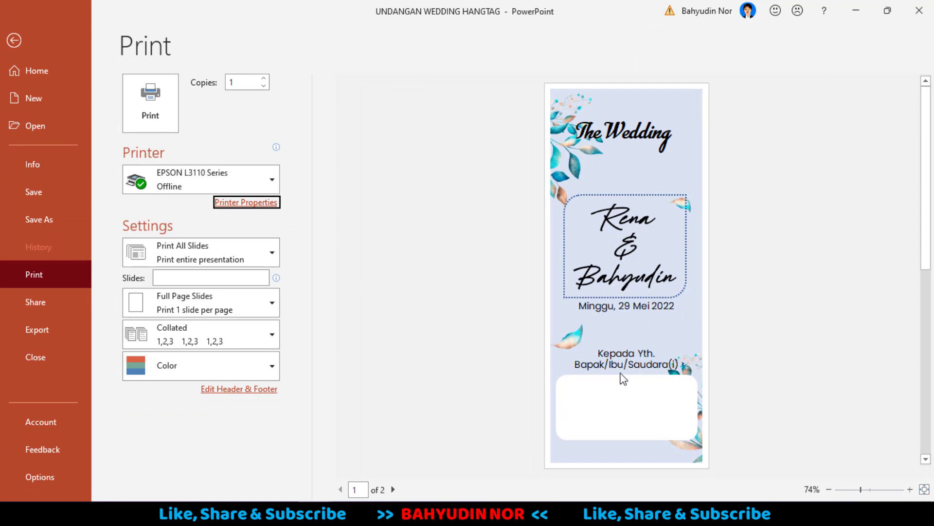
Leave the print view and return to the slides with nothing selected.
left_click(15, 40)
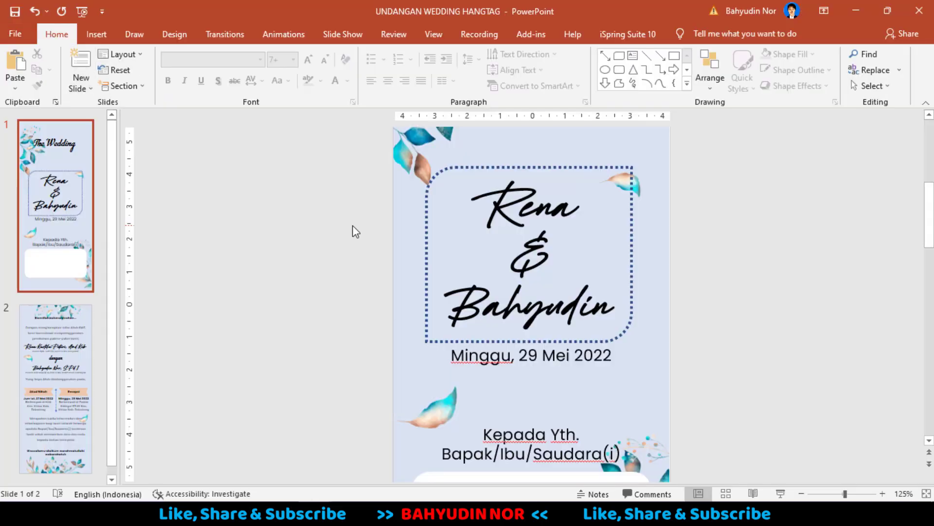
left_click(575, 228)
left_click(307, 217)
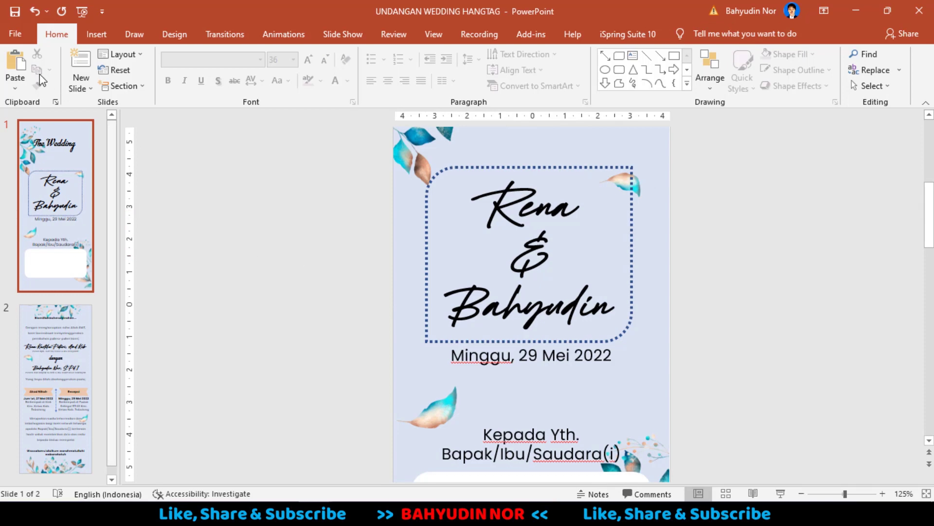
Export all slides as JPEG images into the Pictures folder.
left_click(15, 35)
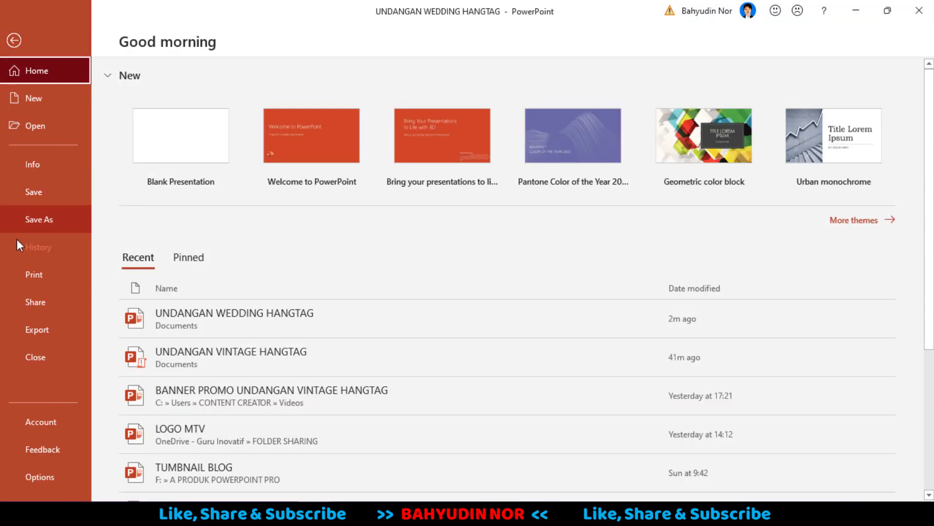
left_click(27, 329)
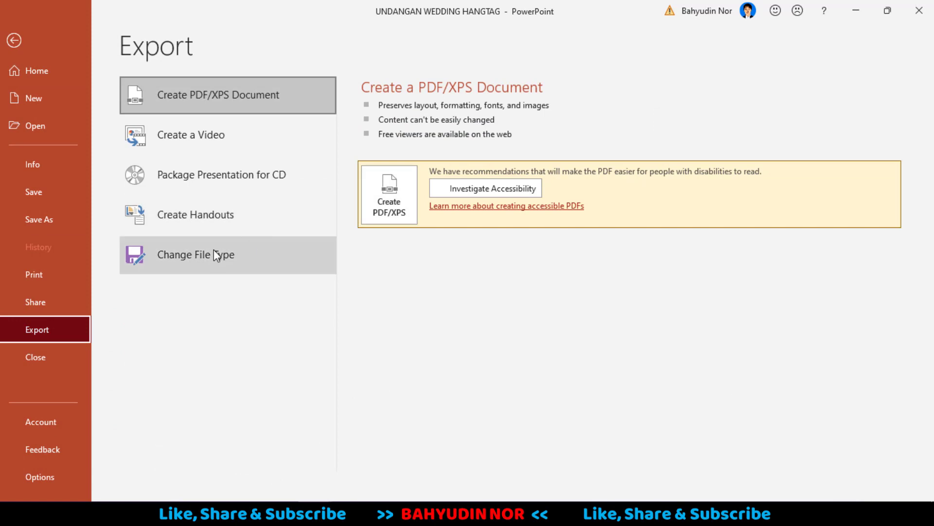
left_click(191, 256)
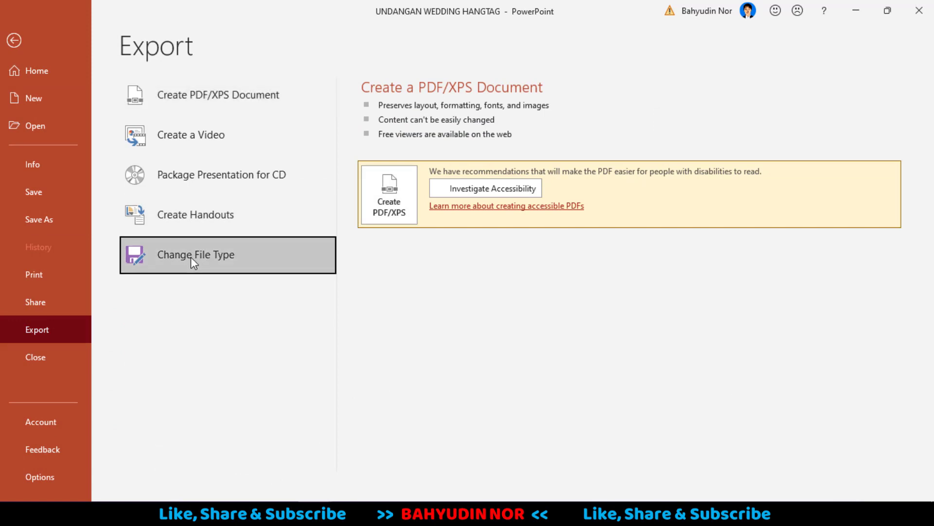
left_click(603, 272)
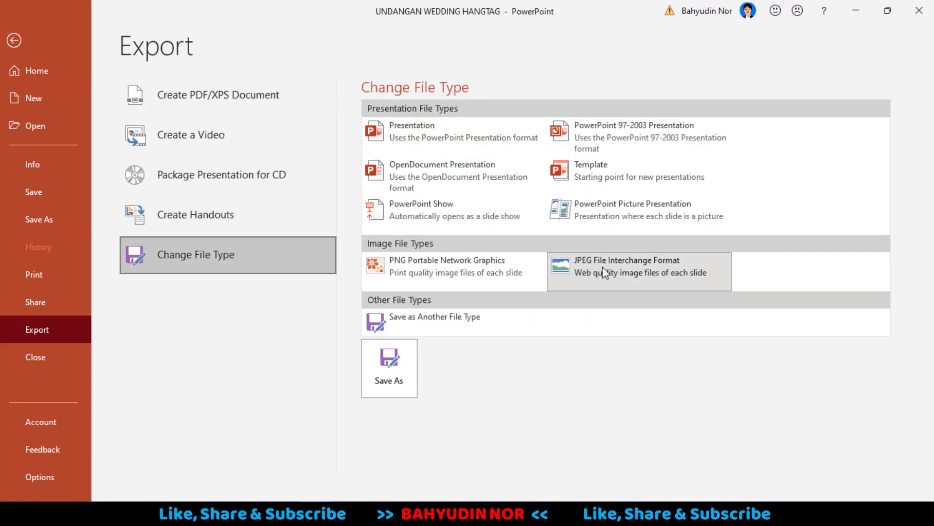
left_click(393, 363)
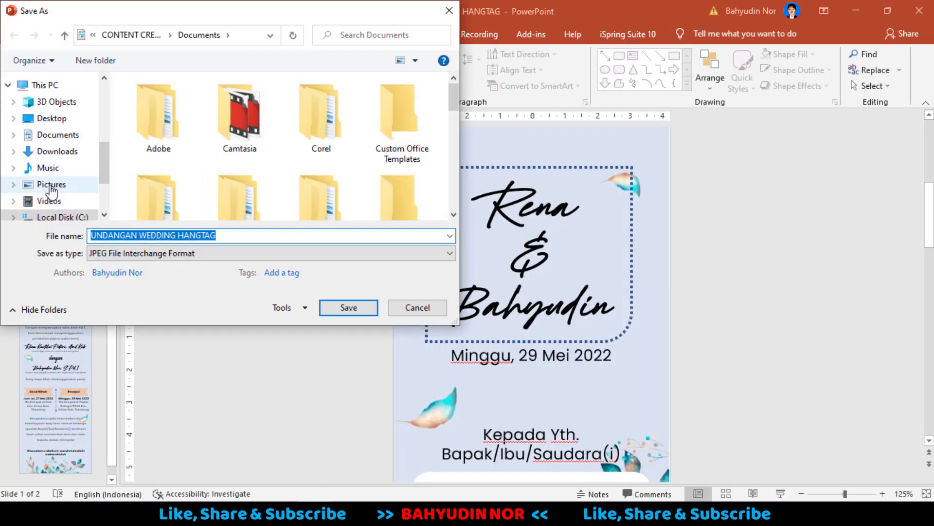
left_click(52, 184)
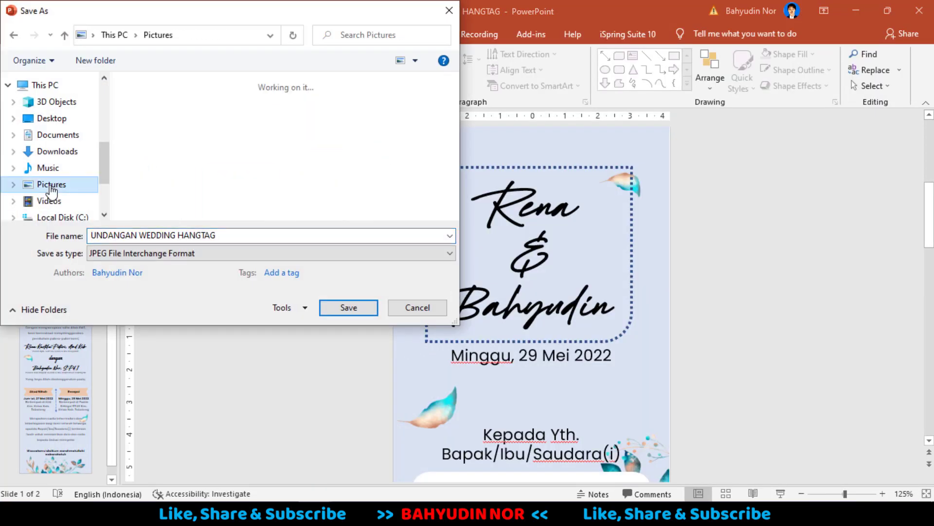
left_click(352, 308)
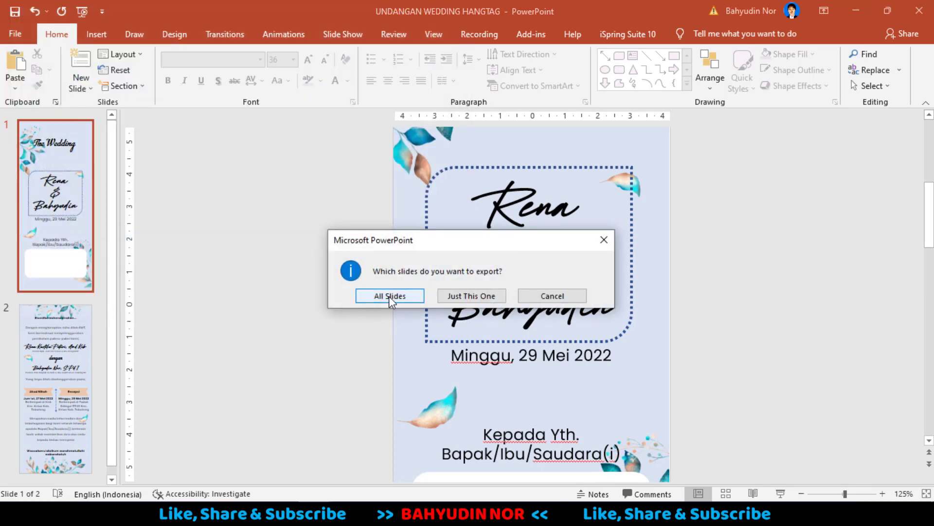
left_click(391, 297)
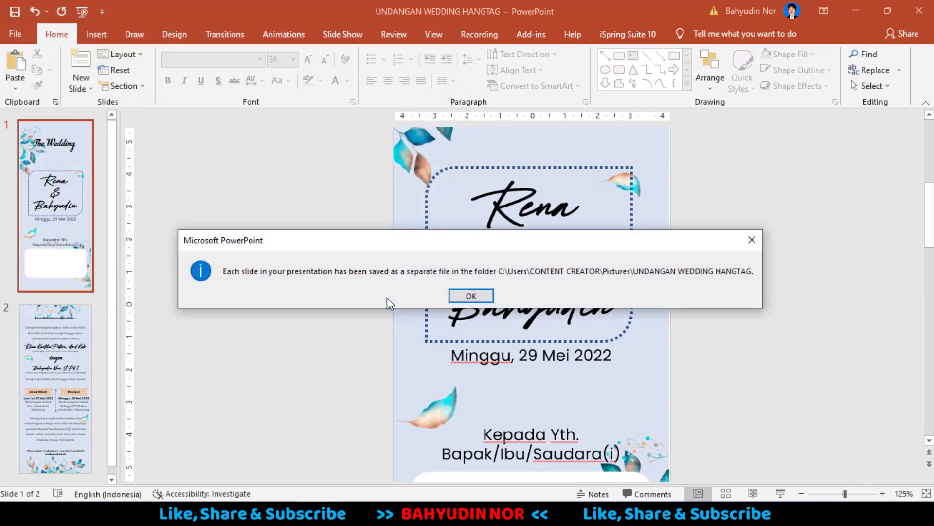
left_click(486, 295)
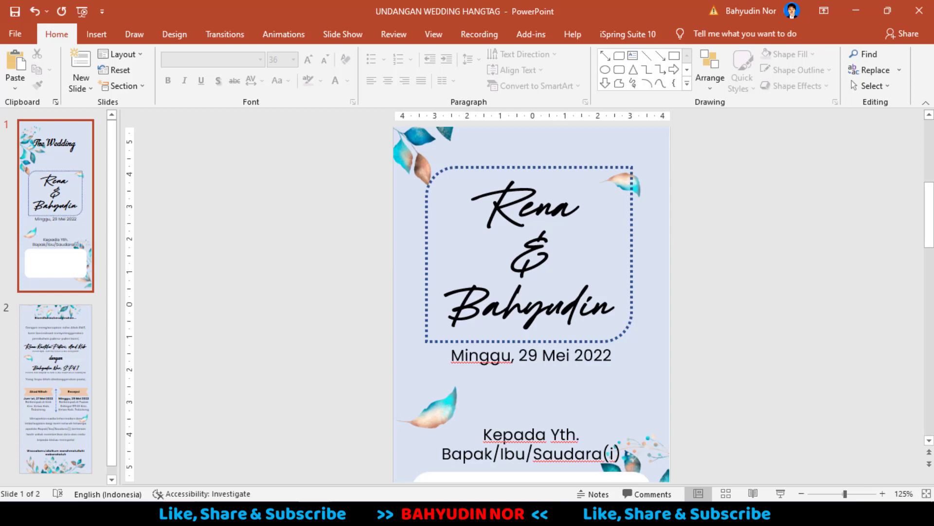
In File Explorer, open Pictures > UNDANGAN WEDDING HANGTAG and view Slide1.JPG.
left_click(129, 455)
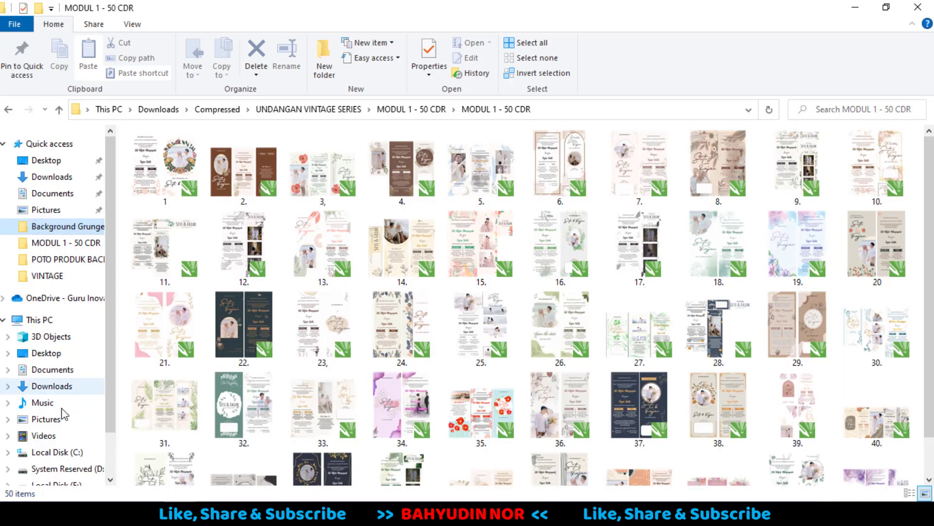
left_click(46, 423)
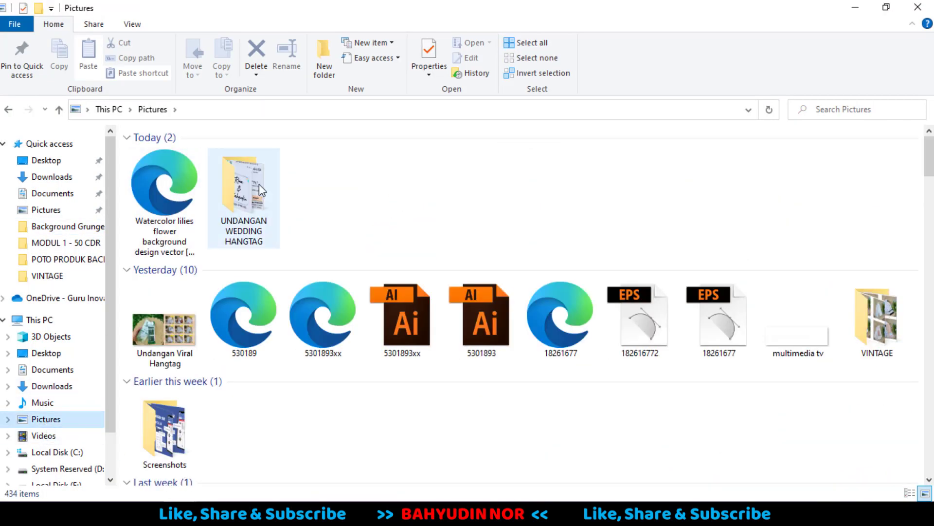
double_click(258, 184)
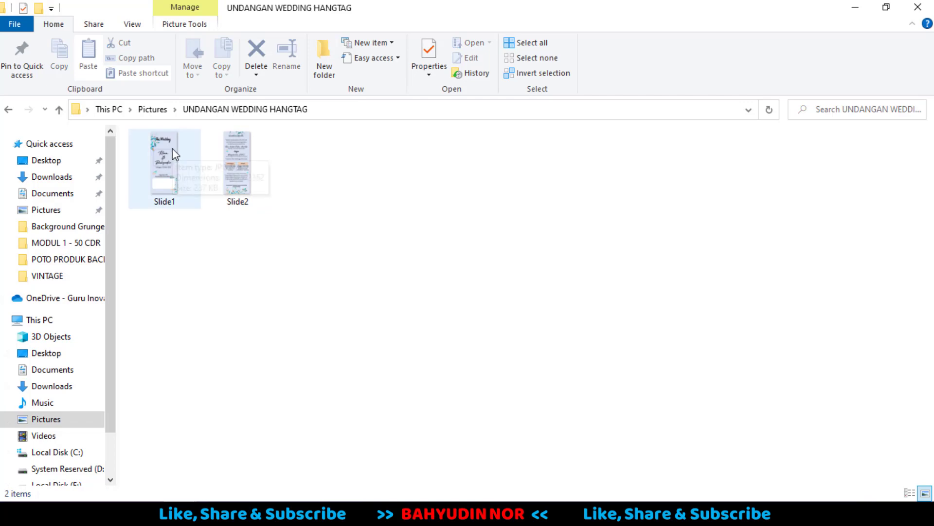
double_click(173, 148)
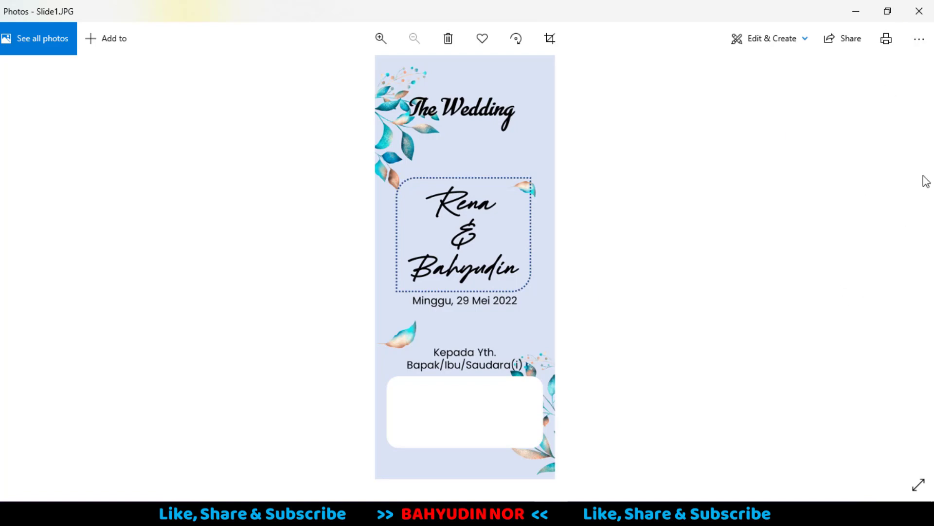
Close Slide1.JPG, review the exported Slide2.JPG, then return to the two-slide hangtag presentation.
left_click(919, 10)
left_click(247, 176)
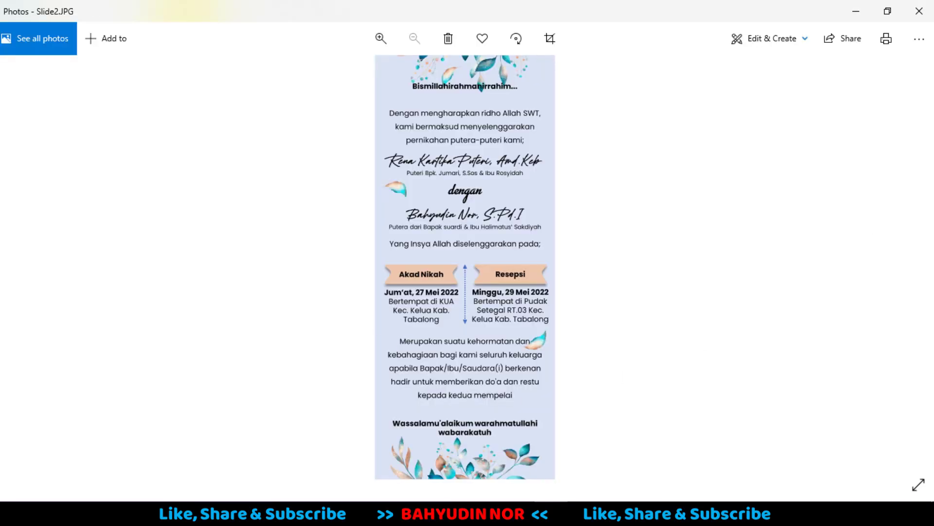
left_click(929, 16)
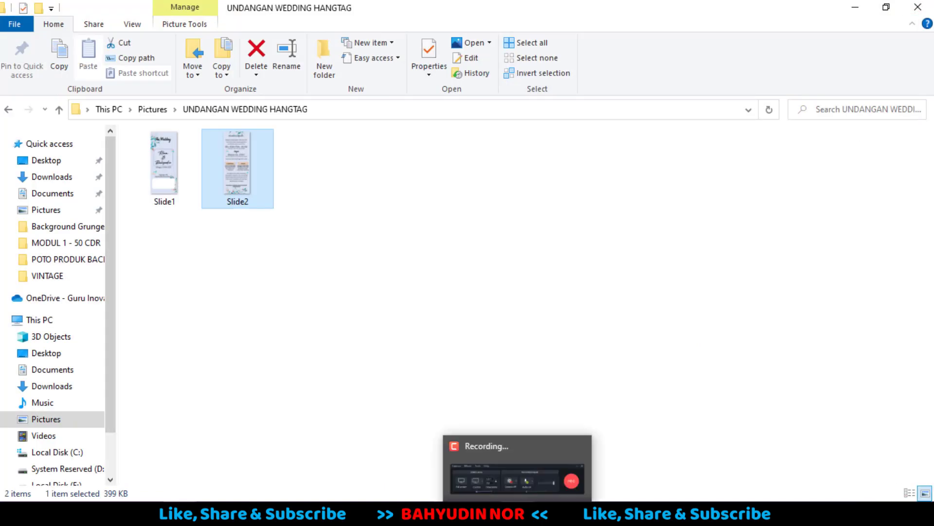
left_click(355, 467)
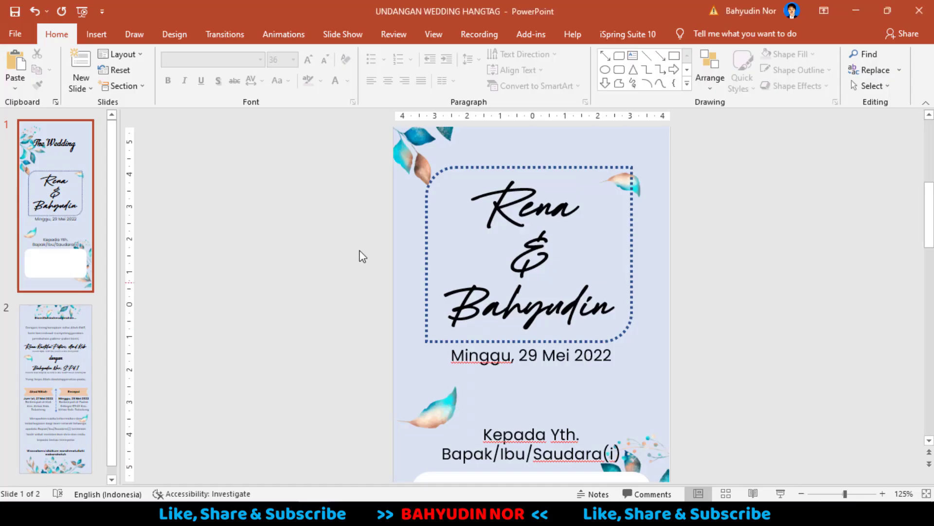